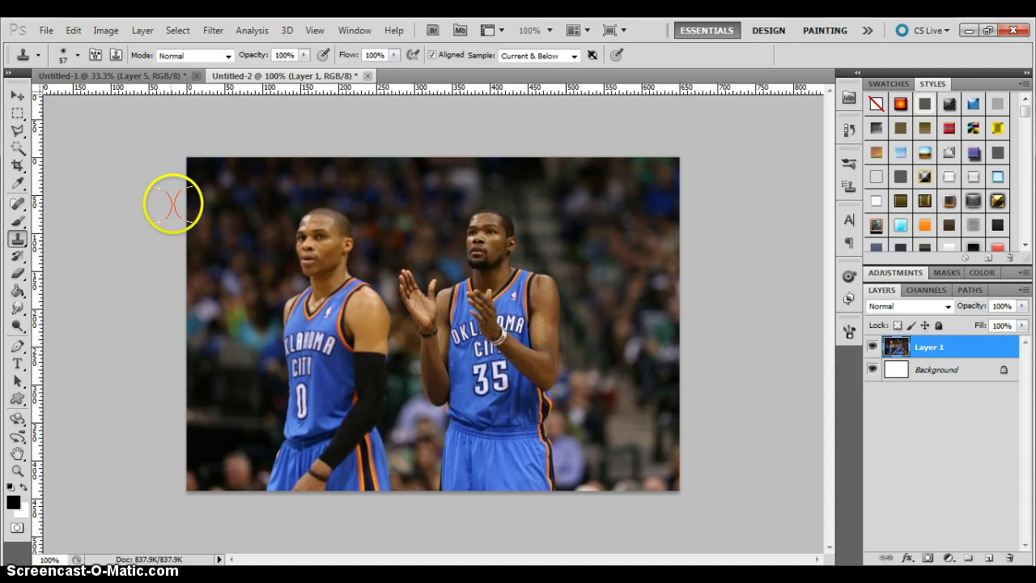
Activate the Clone Stamp Tool
click(18, 114)
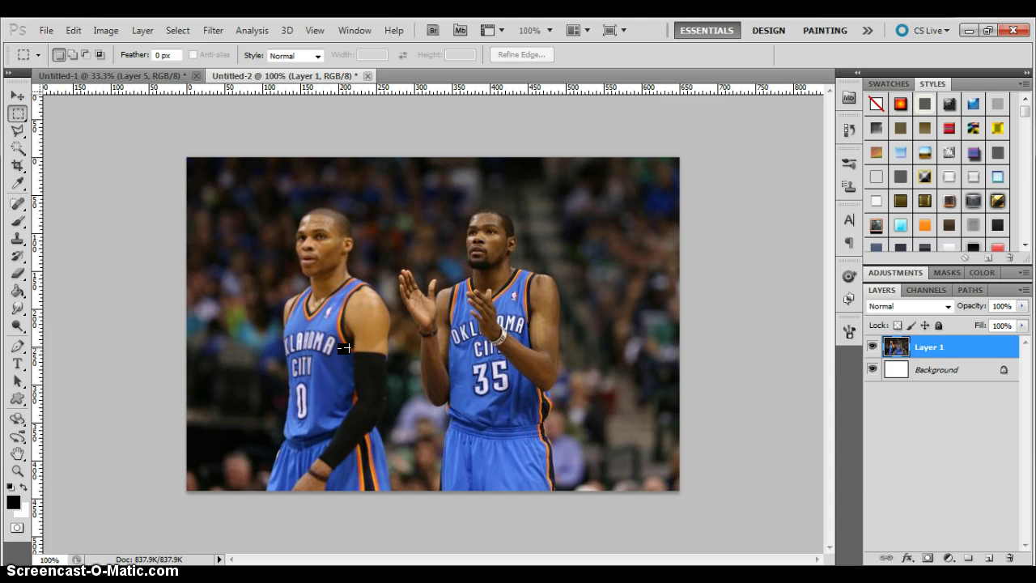
click(17, 238)
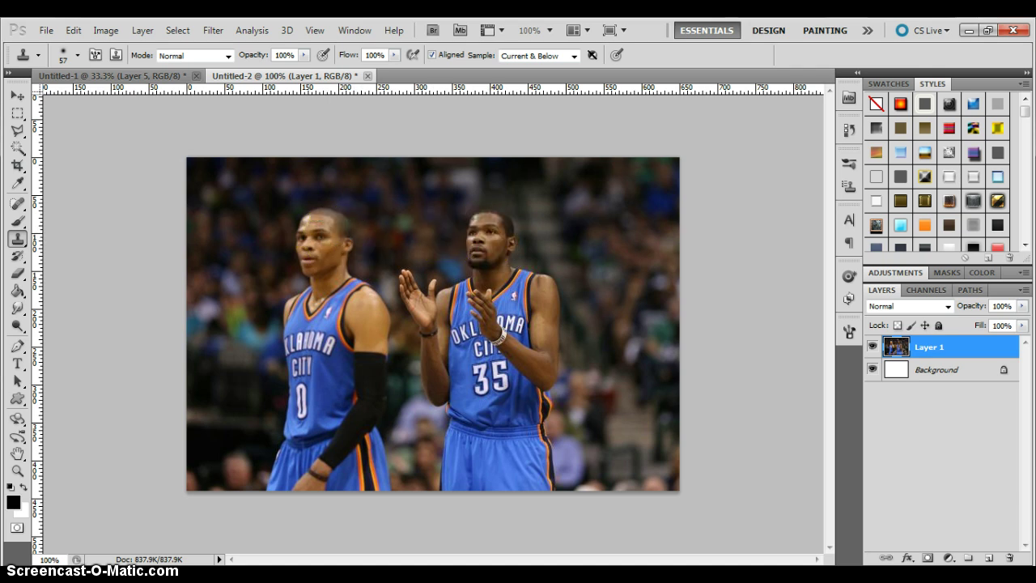
click(18, 239)
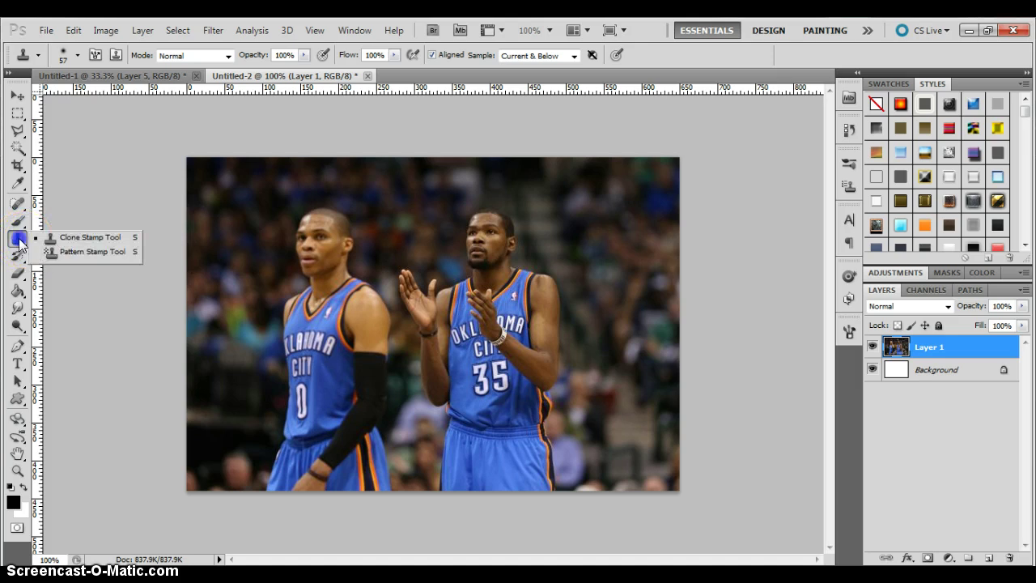
click(17, 242)
click(17, 241)
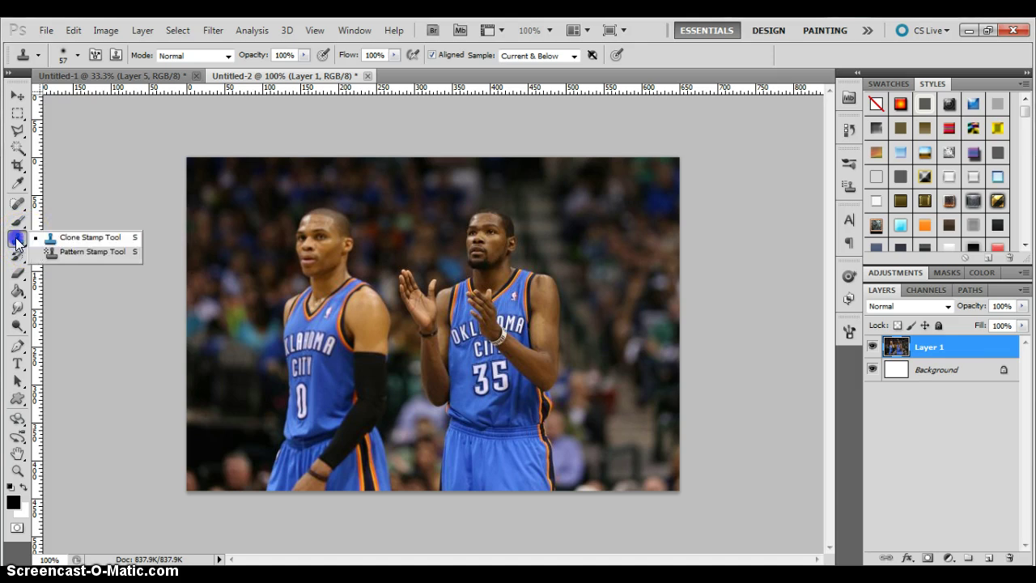
click(61, 242)
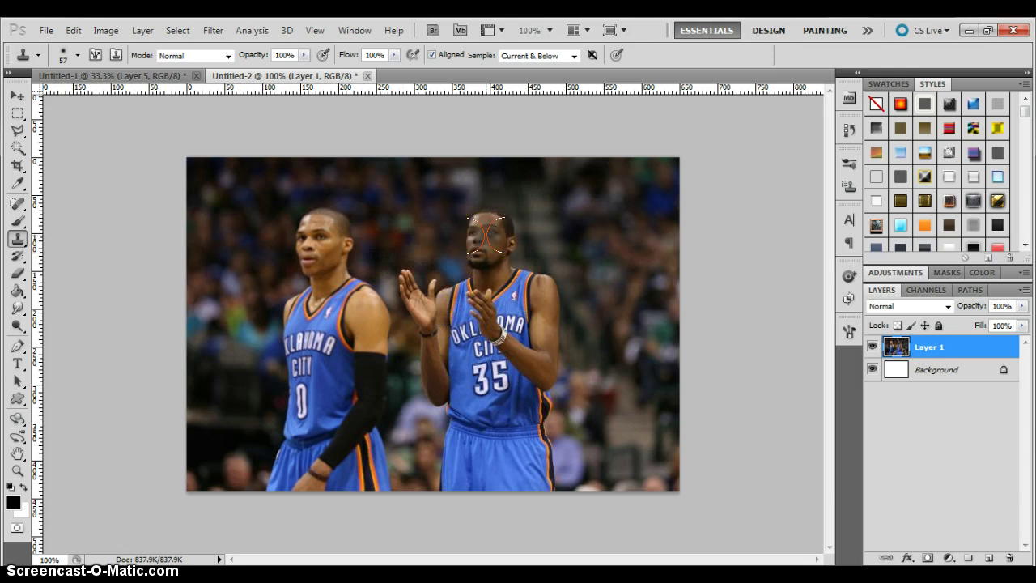
Try cloning the number 35 player's head and neck on Layer 1 into the gap between the two players, and undo it
alt+click(486, 235)
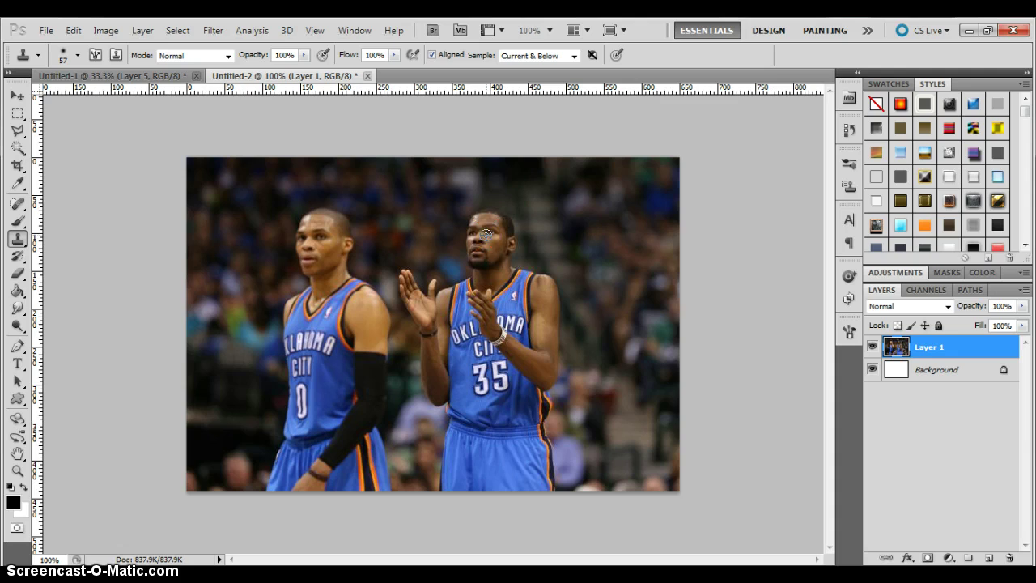
drag(465, 232, 429, 235)
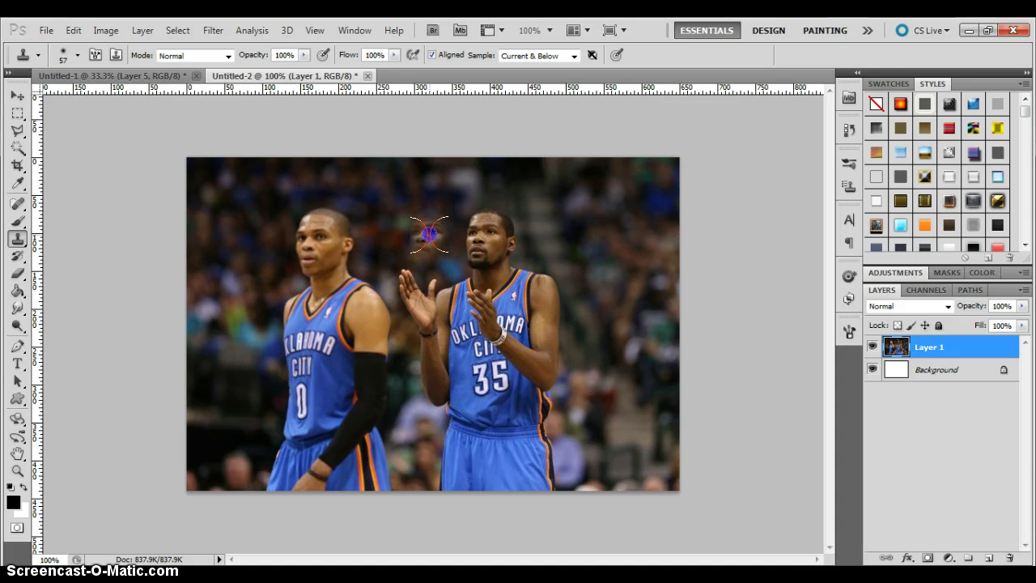
mouse_move(429, 235)
mouse_down()
mouse_move(443, 247)
mouse_move(430, 221)
mouse_move(419, 252)
mouse_move(429, 278)
mouse_move(441, 256)
mouse_up()
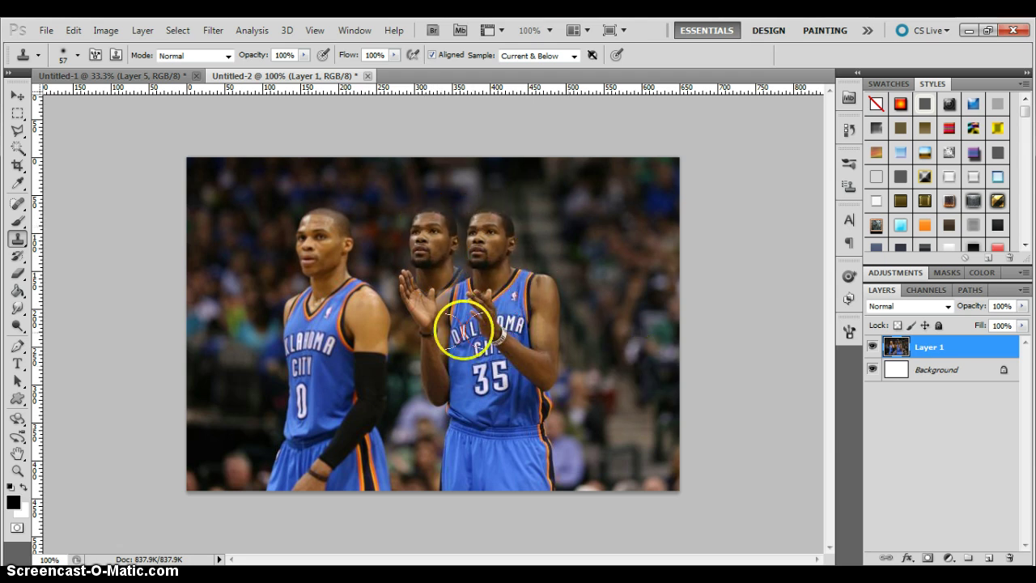
click(503, 366)
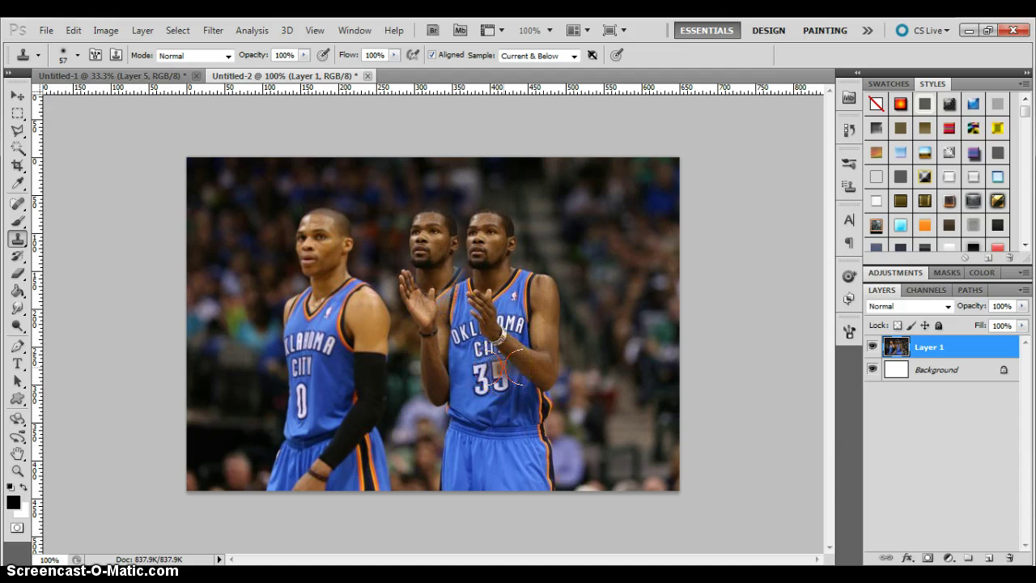
key(ctrl+alt+z)
key(ctrl+alt+z)
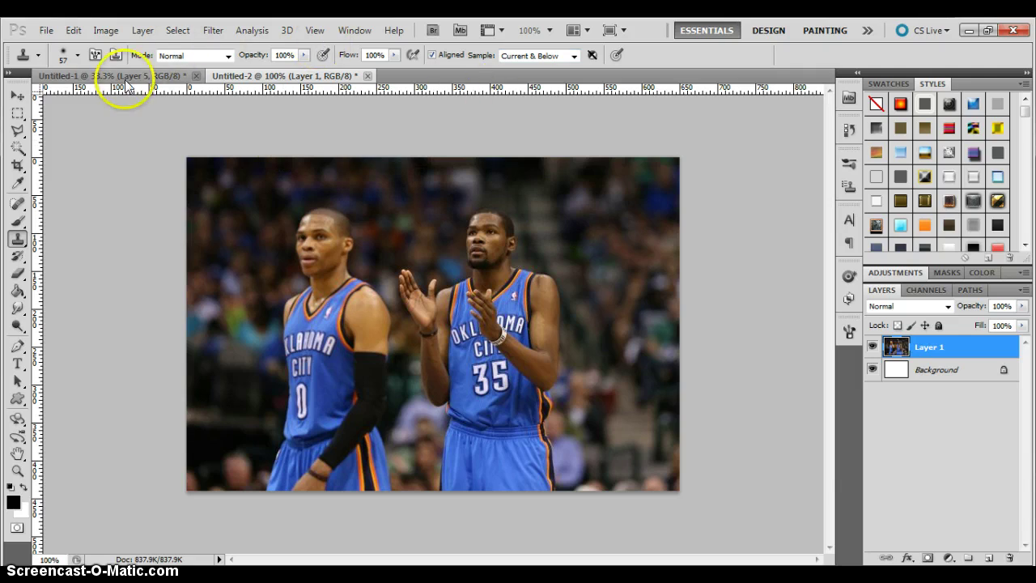
Set the Clone Stamp to sample from Current & Below layers
click(76, 55)
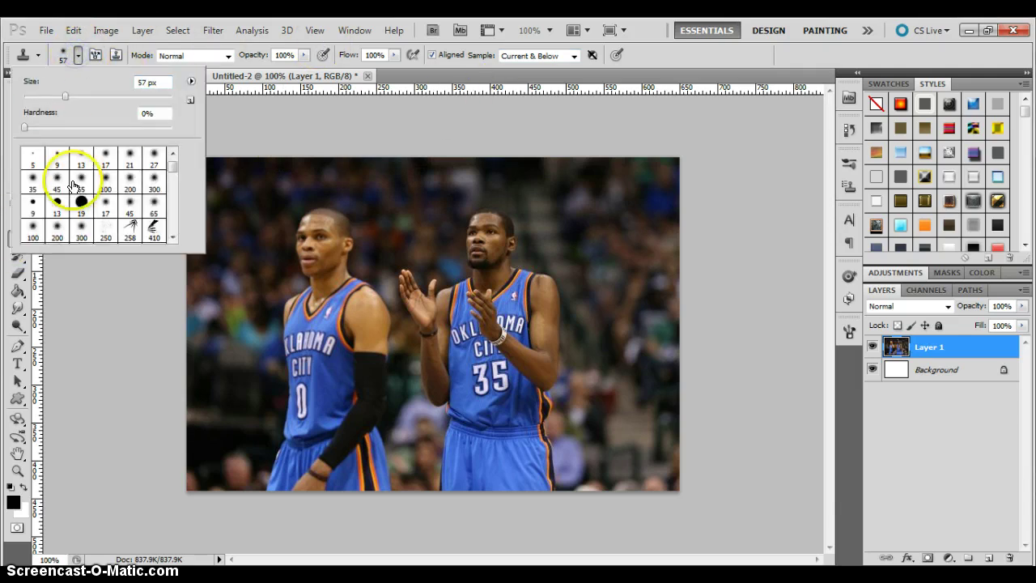
click(574, 55)
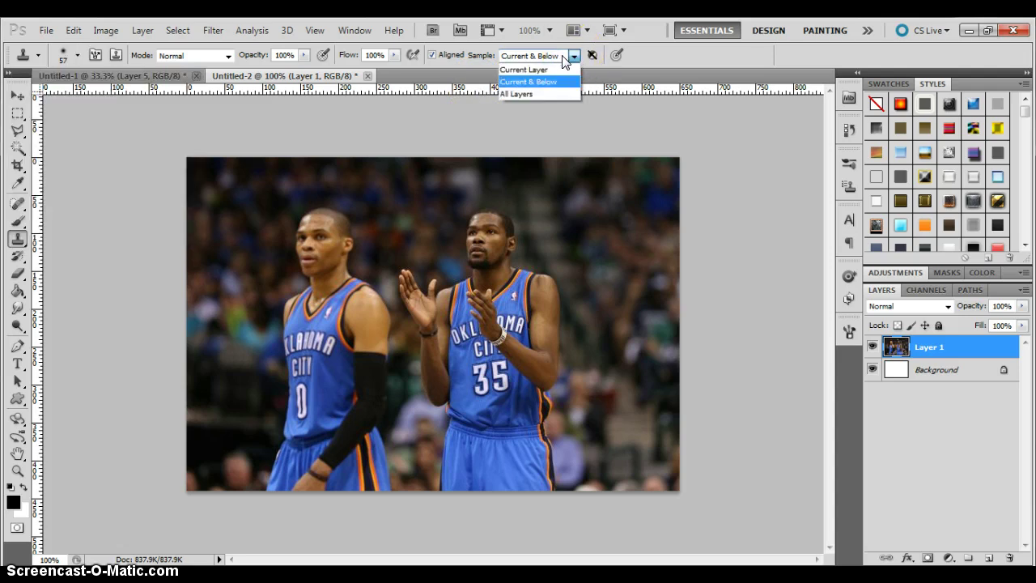
click(527, 96)
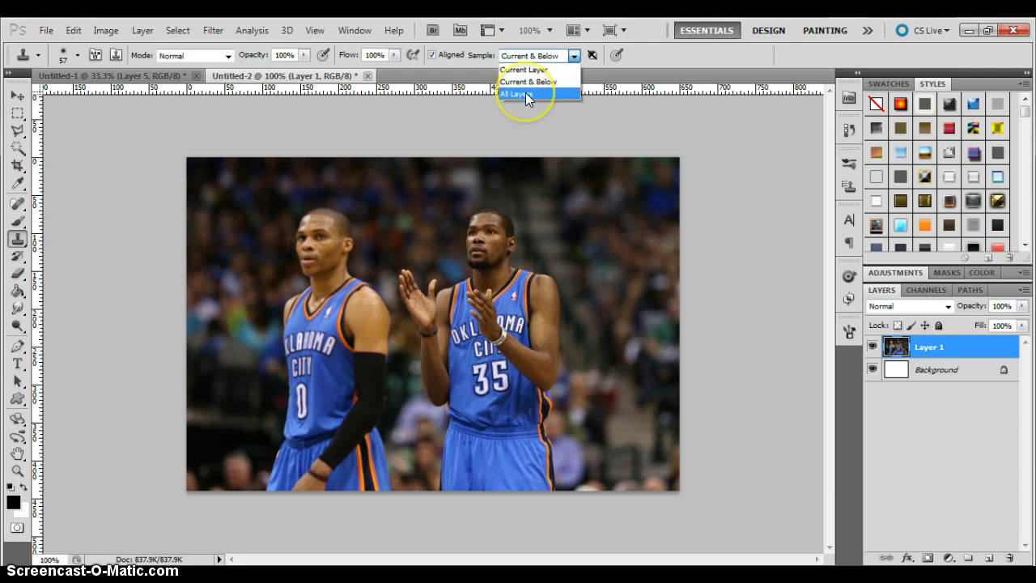
click(526, 83)
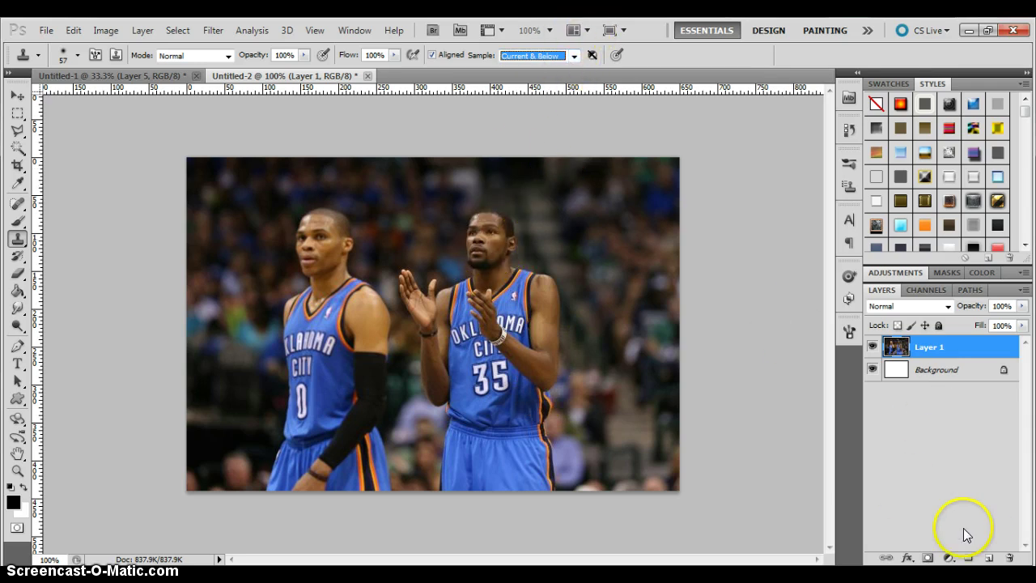
Add a new layer above Layer 1, try cloning the number 35 player's upper body between the two players, and undo the cloning
click(989, 560)
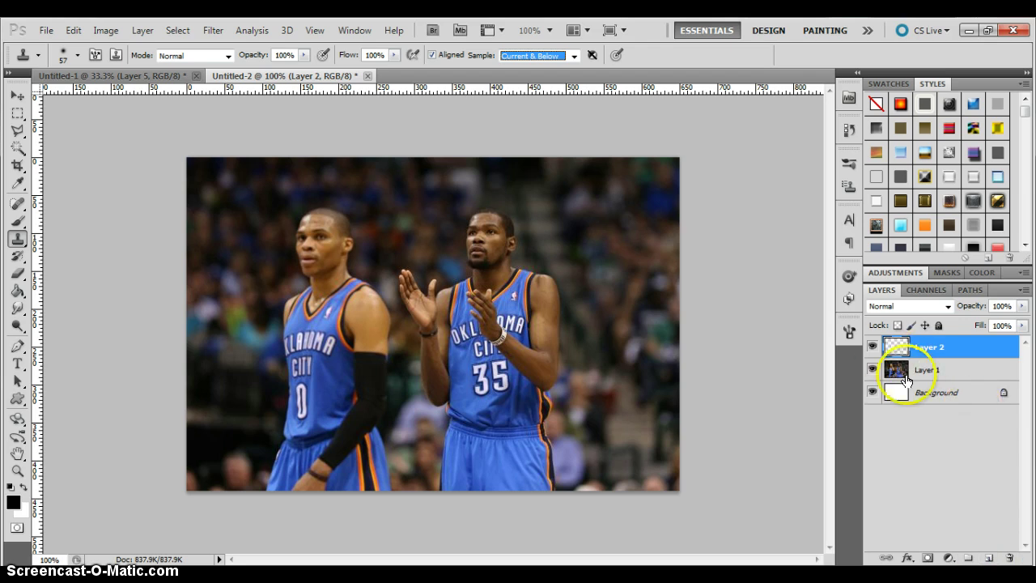
click(483, 251)
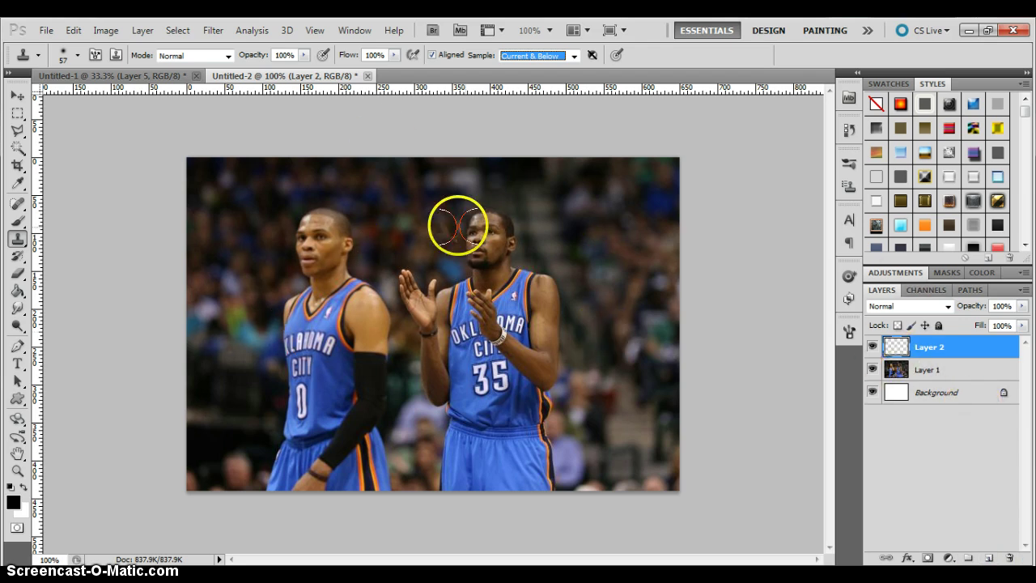
alt+click(487, 232)
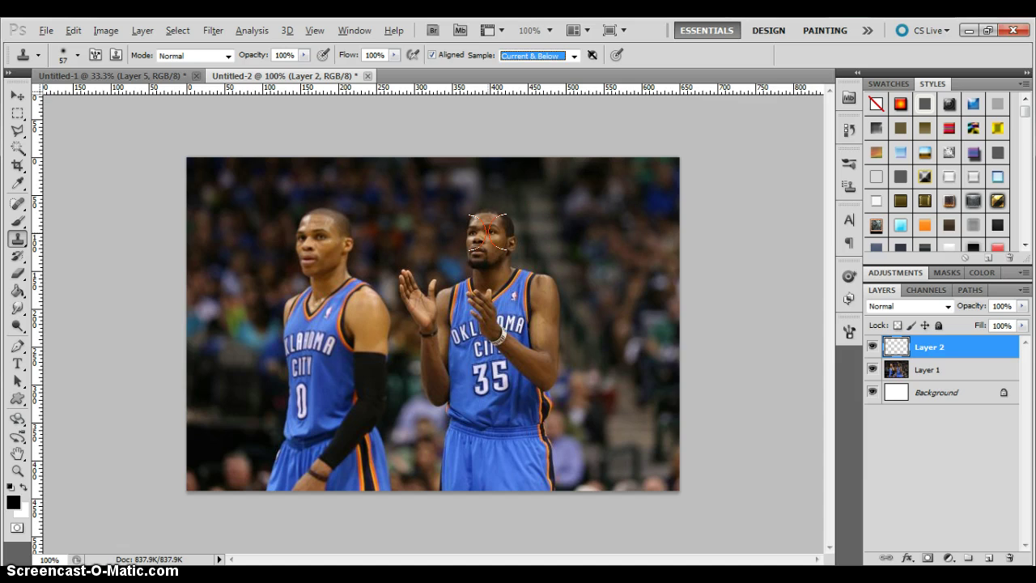
alt+click(487, 231)
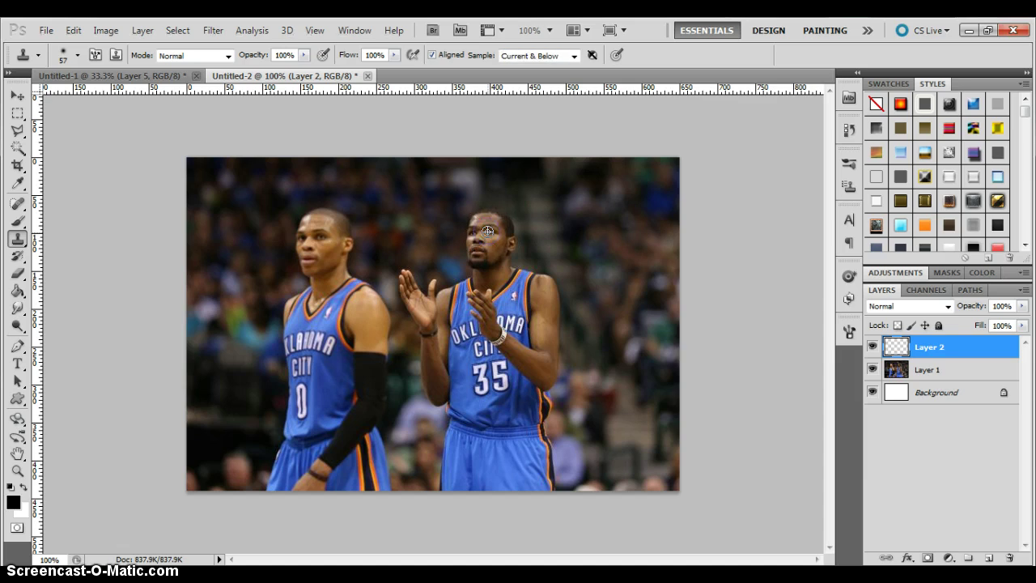
click(427, 219)
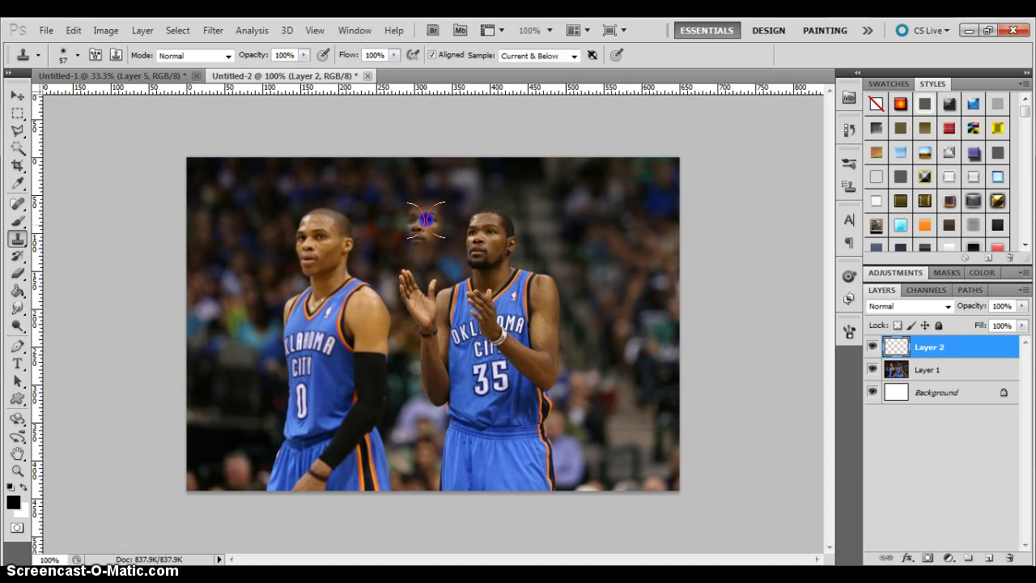
mouse_move(427, 220)
mouse_down()
mouse_move(418, 214)
mouse_move(430, 265)
mouse_move(453, 271)
mouse_up()
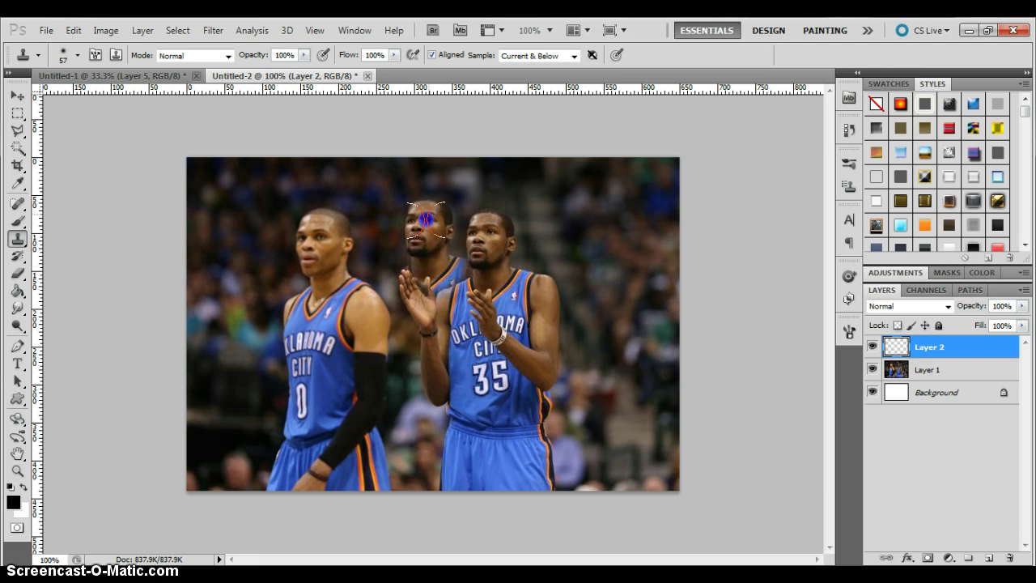
mouse_move(426, 219)
mouse_down()
mouse_move(456, 272)
mouse_move(418, 282)
mouse_move(410, 304)
mouse_move(424, 312)
mouse_move(453, 299)
mouse_move(430, 318)
mouse_move(438, 361)
mouse_move(451, 353)
mouse_move(445, 300)
mouse_up()
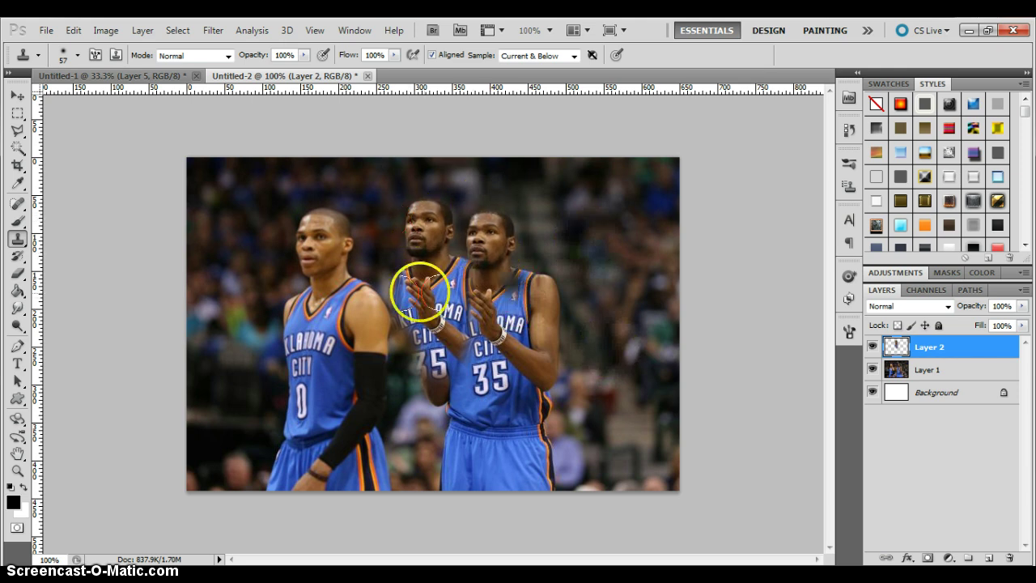
key(ctrl+z)
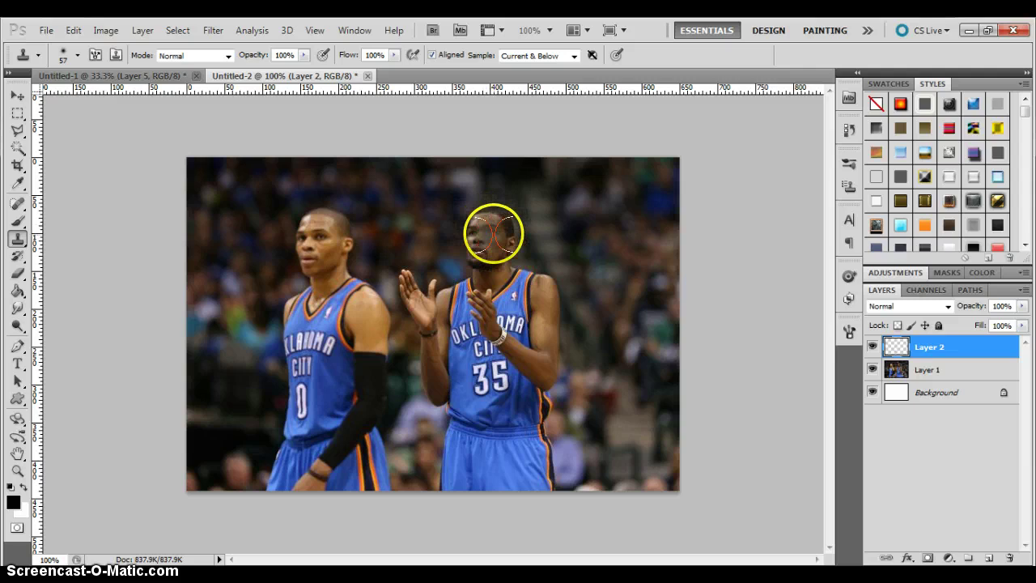
Clone the number 35 player's face over the number 0 player's face on Layer 2
drag(494, 233, 484, 227)
alt+click(483, 228)
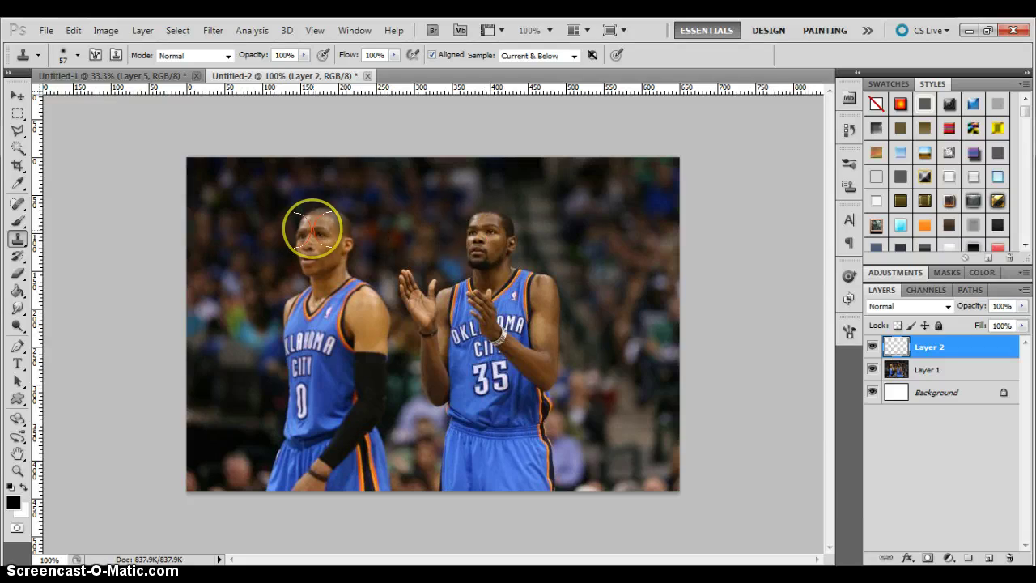
drag(312, 230, 313, 265)
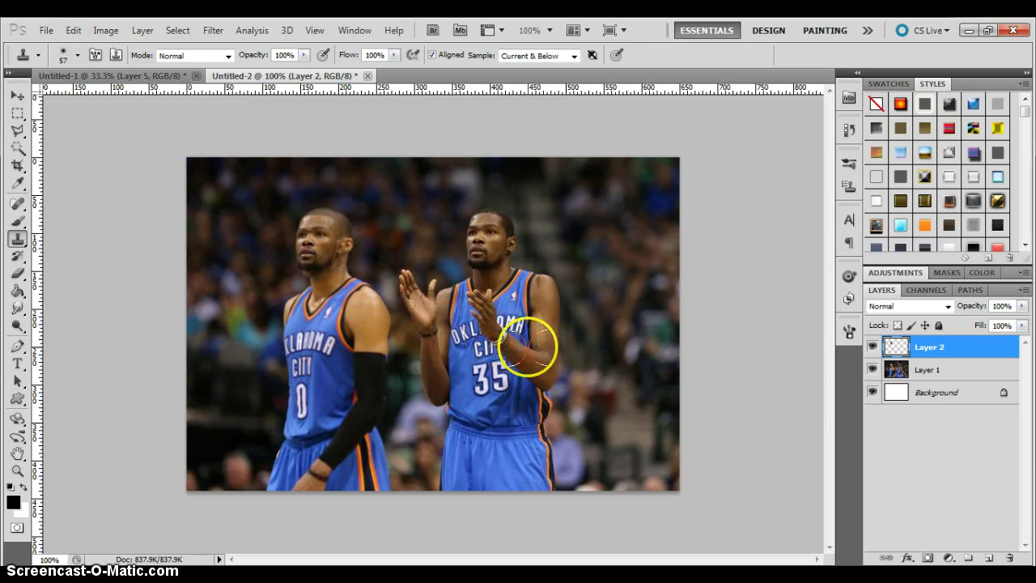
drag(573, 389, 609, 397)
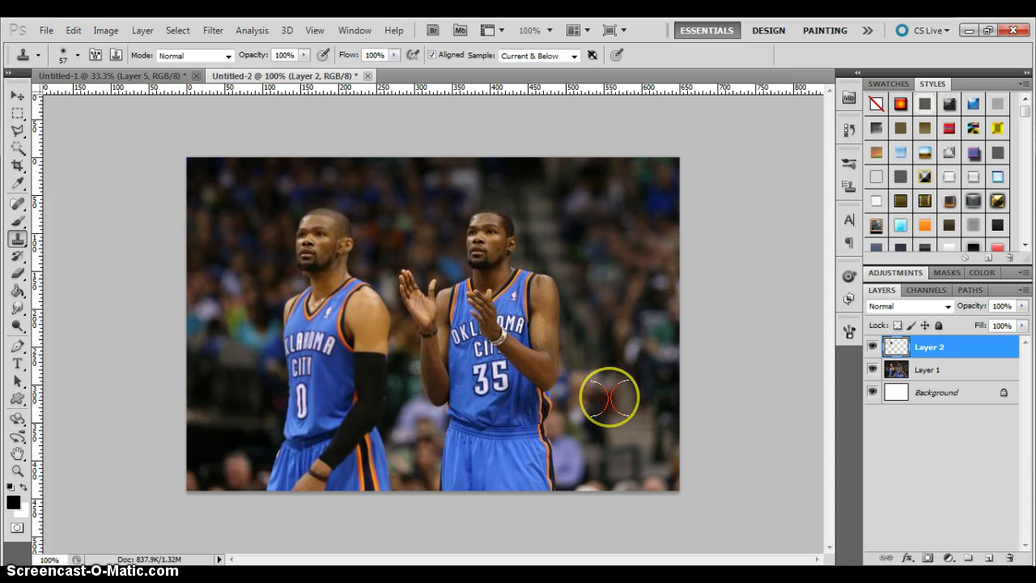
Add a new empty layer directly above Layer 1 and beneath Layer 2
alt+click(333, 223)
click(486, 380)
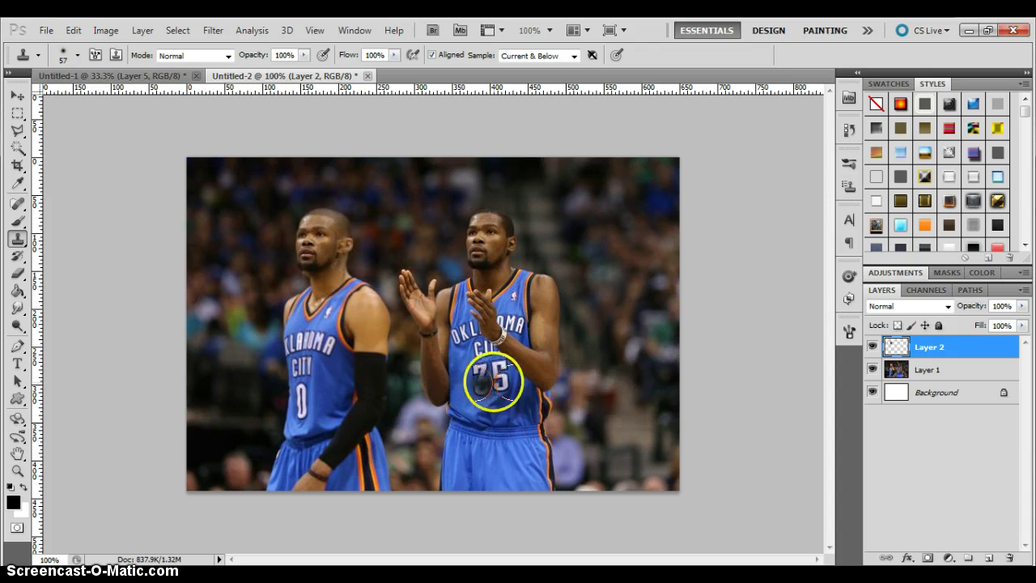
click(936, 377)
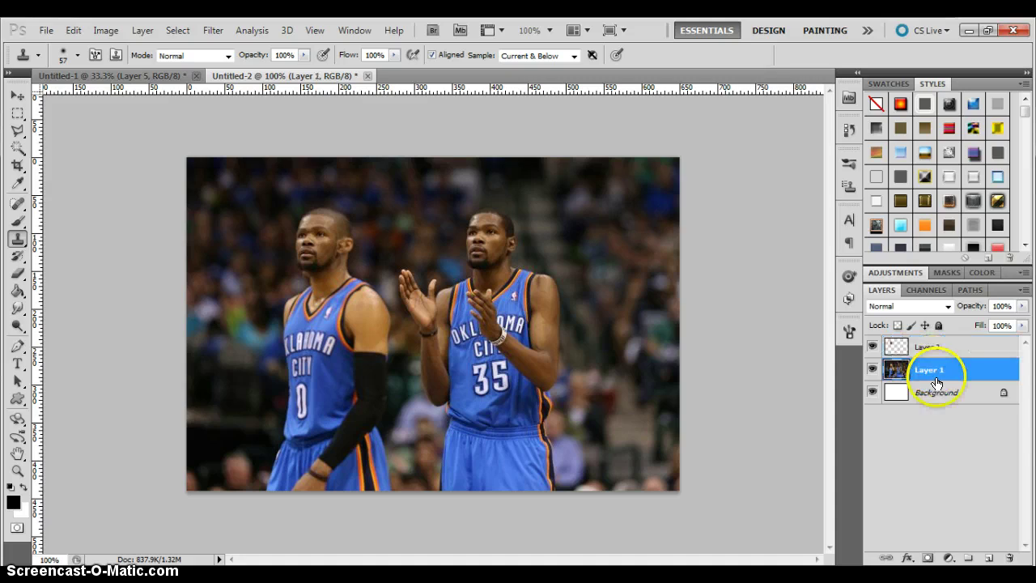
click(988, 558)
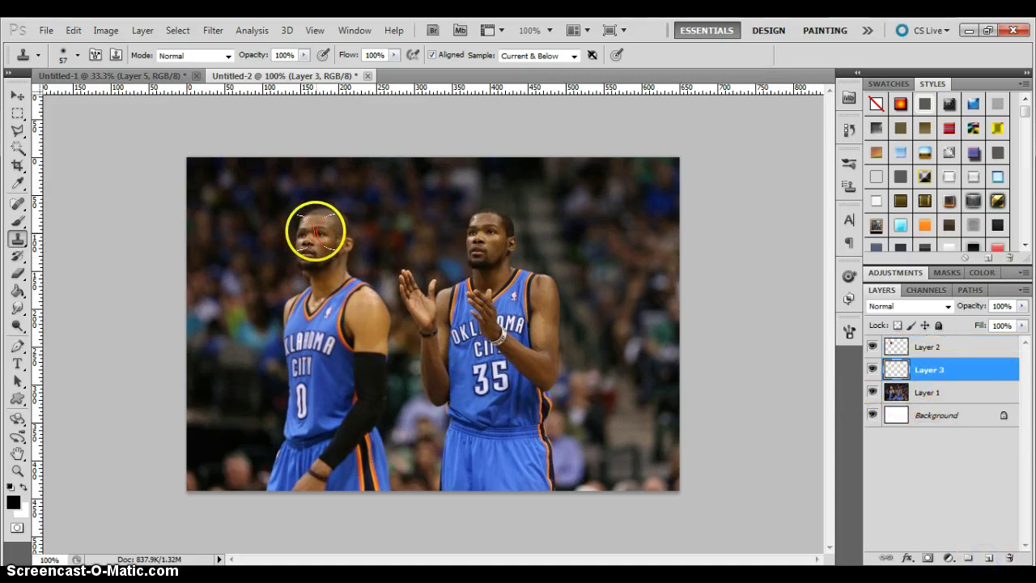
Sample the number 0 player's original face beneath Layer 2 and clone it over the number 35 player's face on Layer 3
click(316, 232)
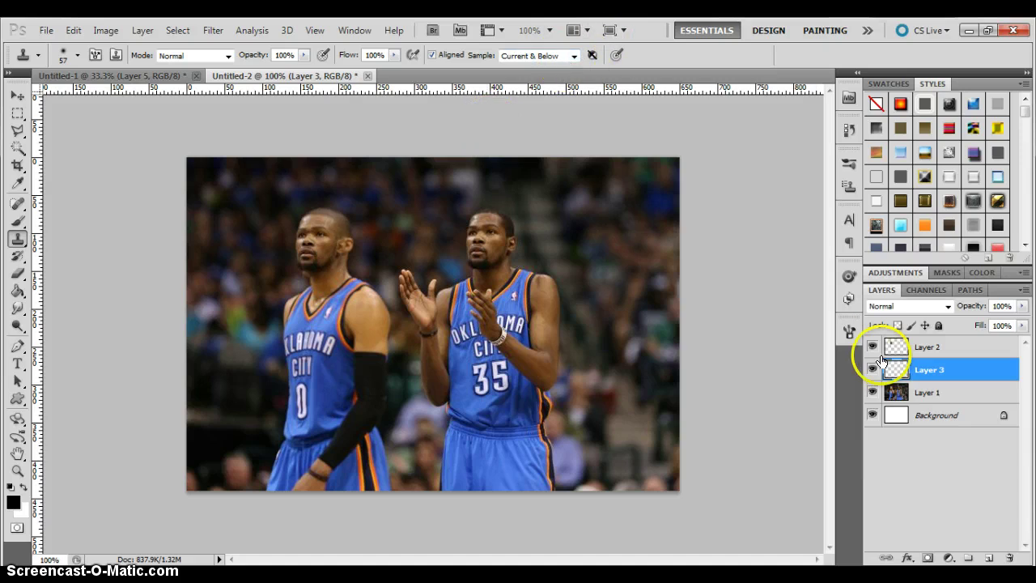
click(872, 346)
click(872, 346)
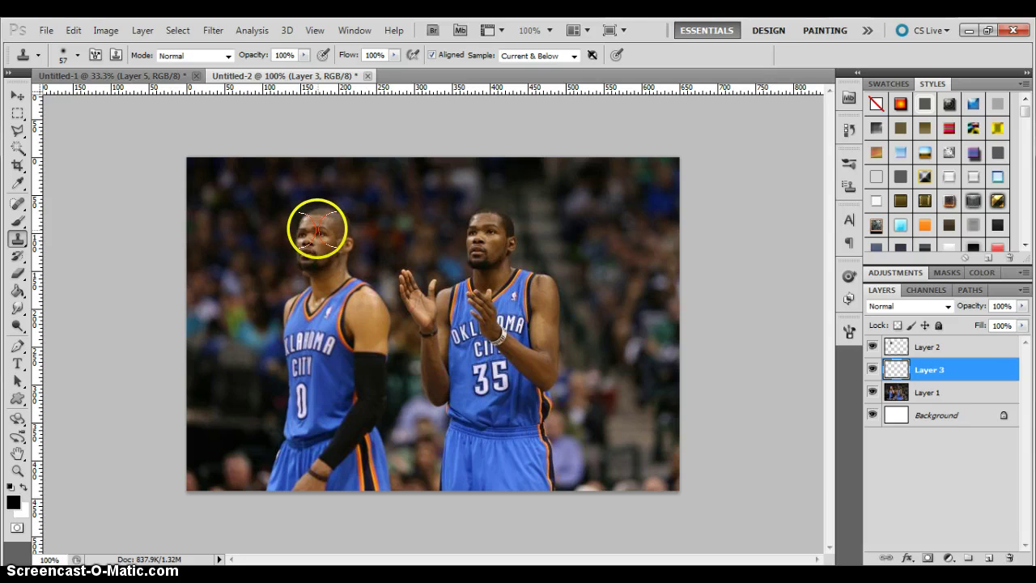
click(317, 231)
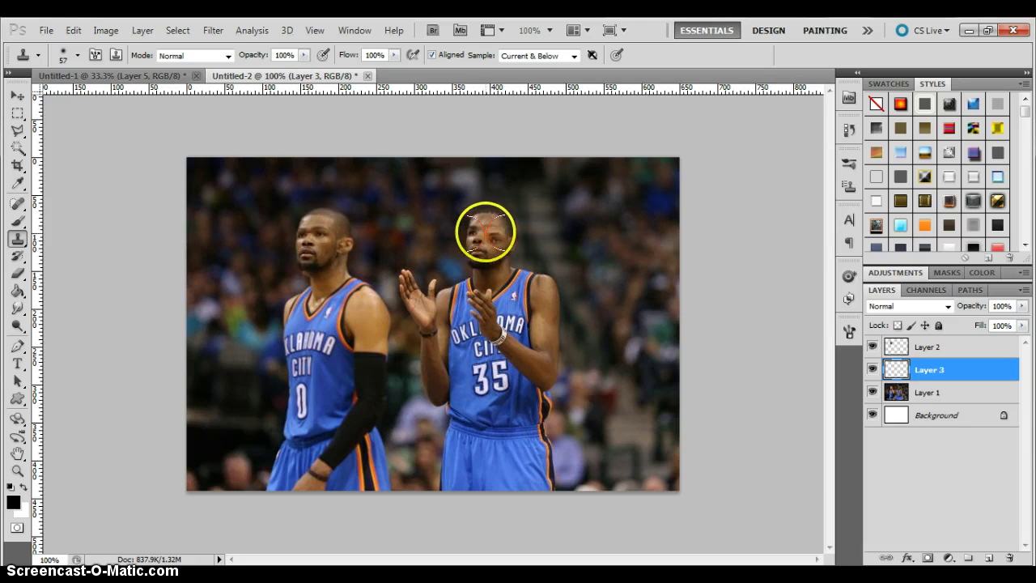
mouse_move(482, 229)
mouse_down()
mouse_move(488, 219)
mouse_move(478, 225)
mouse_move(487, 228)
mouse_up()
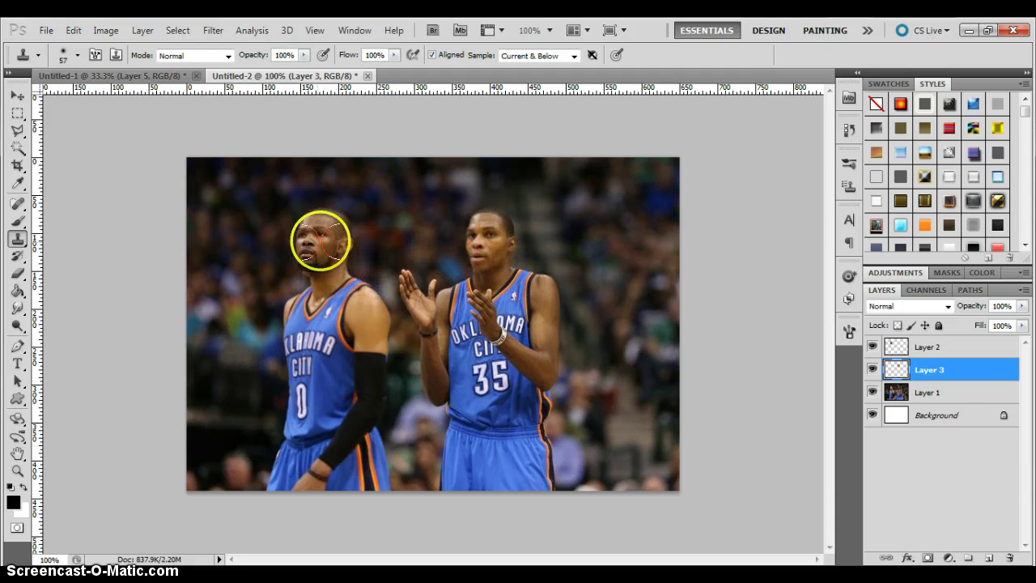
mouse_move(320, 240)
mouse_down()
mouse_move(292, 240)
mouse_move(324, 246)
mouse_move(334, 268)
mouse_move(312, 229)
mouse_move(296, 238)
mouse_move(684, 359)
mouse_up()
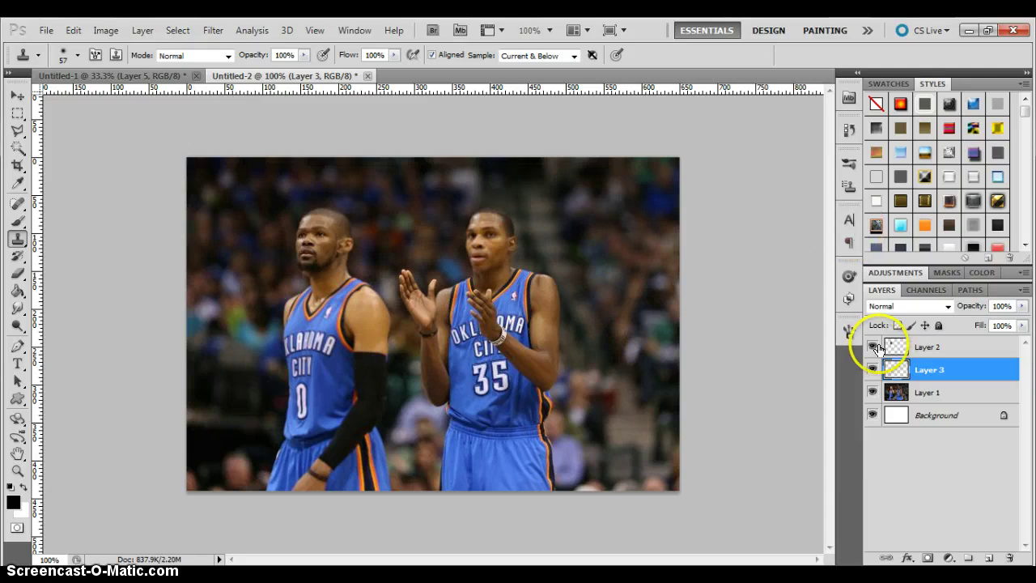
Delete Layer 2 and Layer 3
click(918, 348)
key(Delete)
key(Delete)
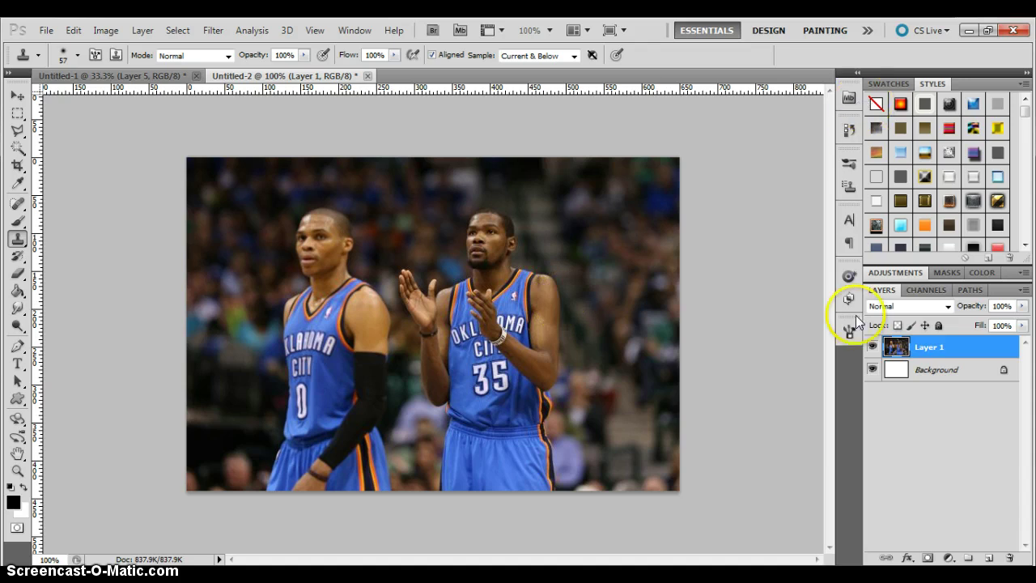
Open the Clone Source settings, sample the number 35 player's face and preview it with Show Overlay turned off and on
click(116, 55)
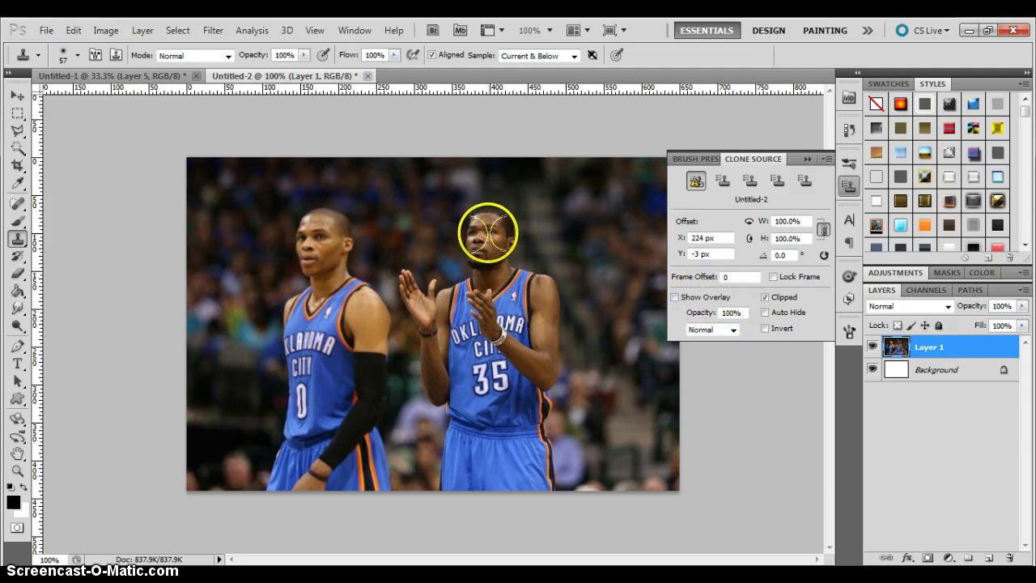
click(703, 297)
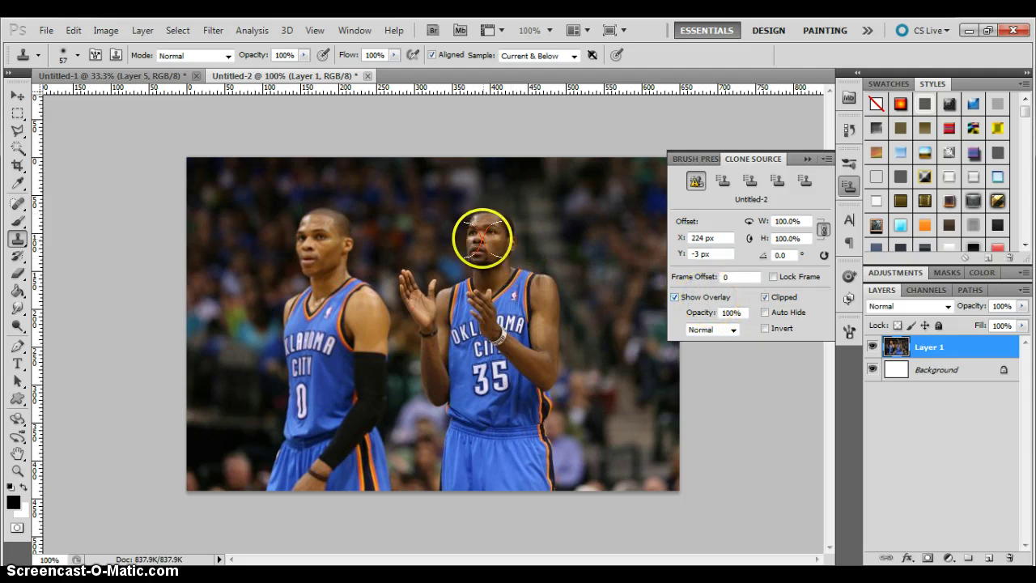
alt+click(481, 237)
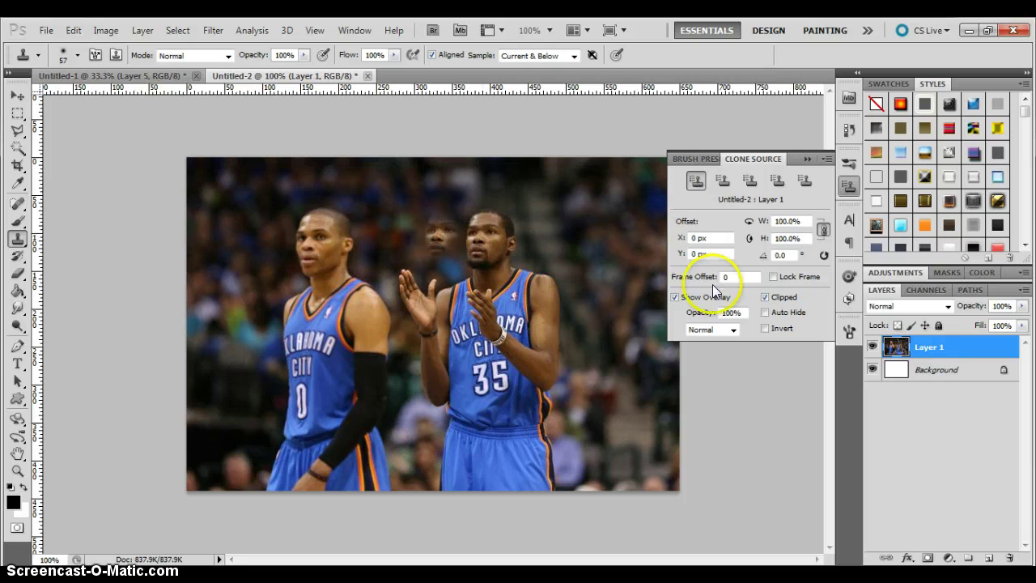
click(677, 297)
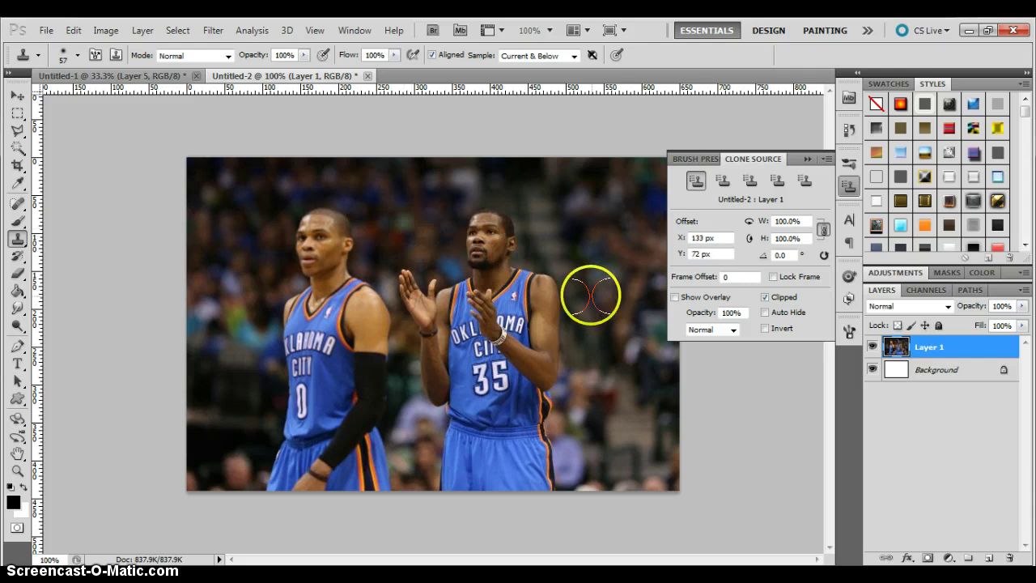
click(684, 297)
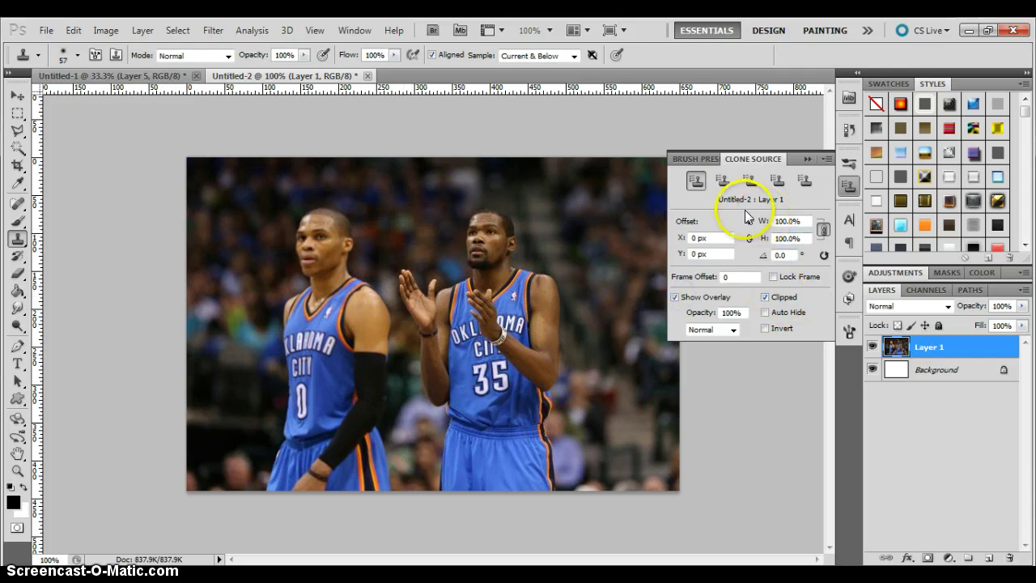
click(724, 185)
click(697, 183)
click(724, 183)
click(749, 183)
click(724, 184)
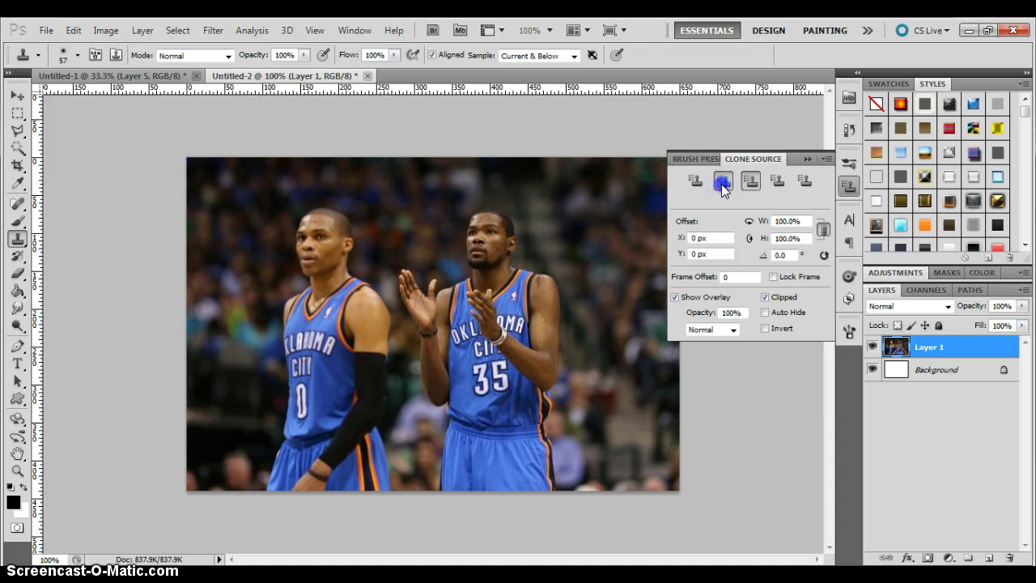
click(701, 184)
click(722, 181)
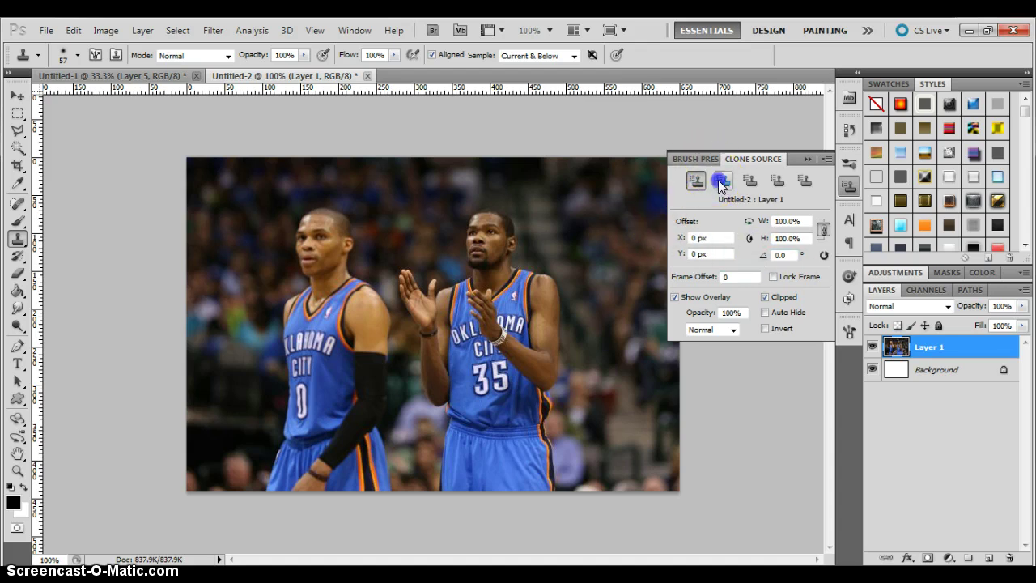
click(745, 184)
Sample the number 35 player's face into the first clone source and clone it between the two players
click(696, 181)
alt+click(482, 236)
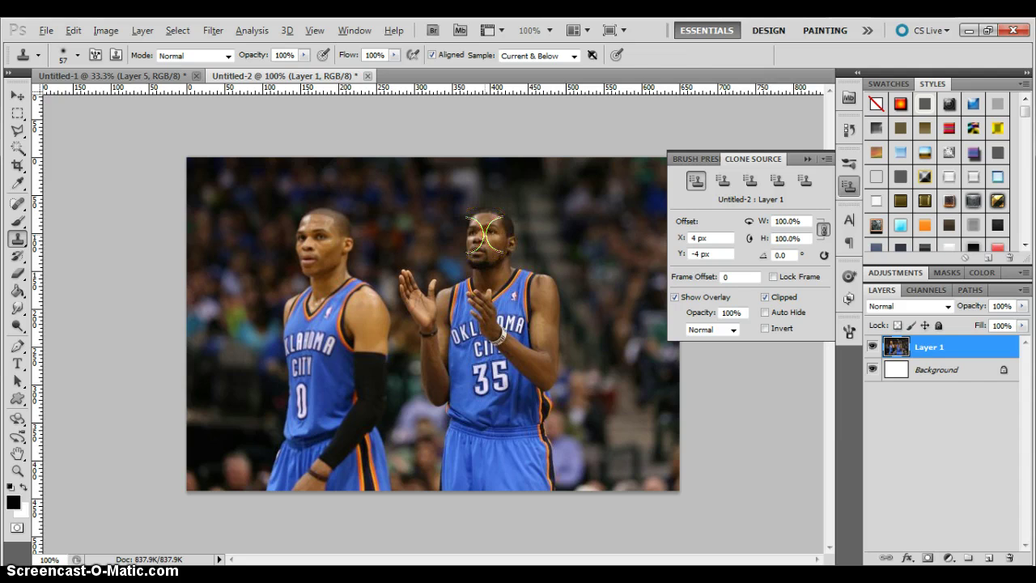
drag(403, 215, 410, 212)
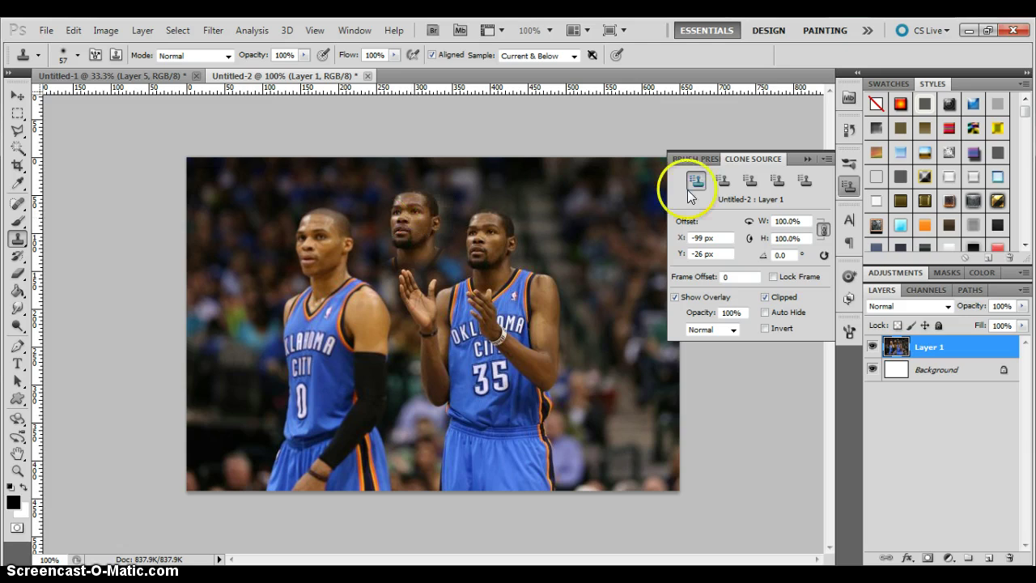
Sample the side of the number 35 player's jersey into the second clone source and clone it beside the copied head
click(718, 179)
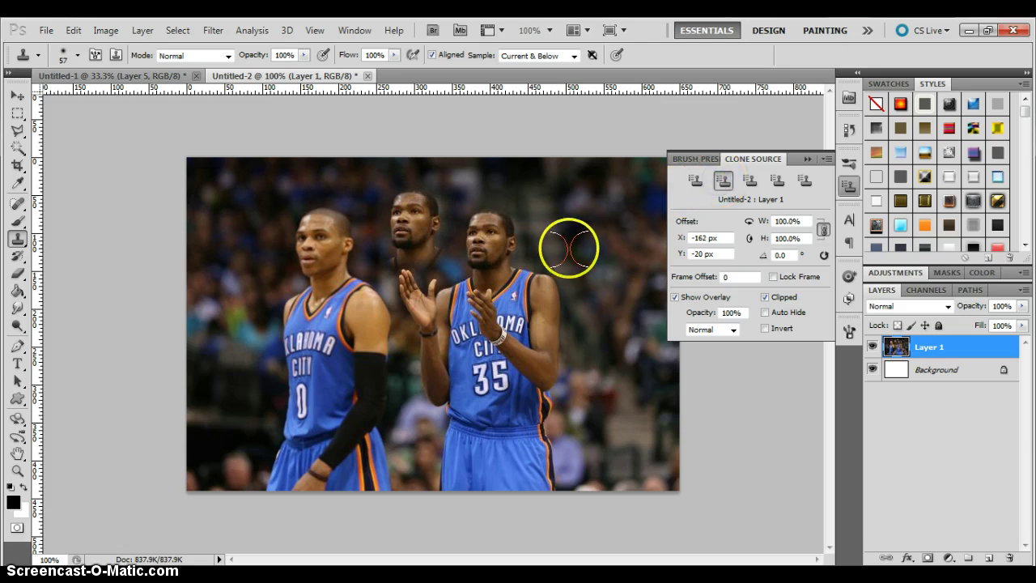
alt+click(536, 361)
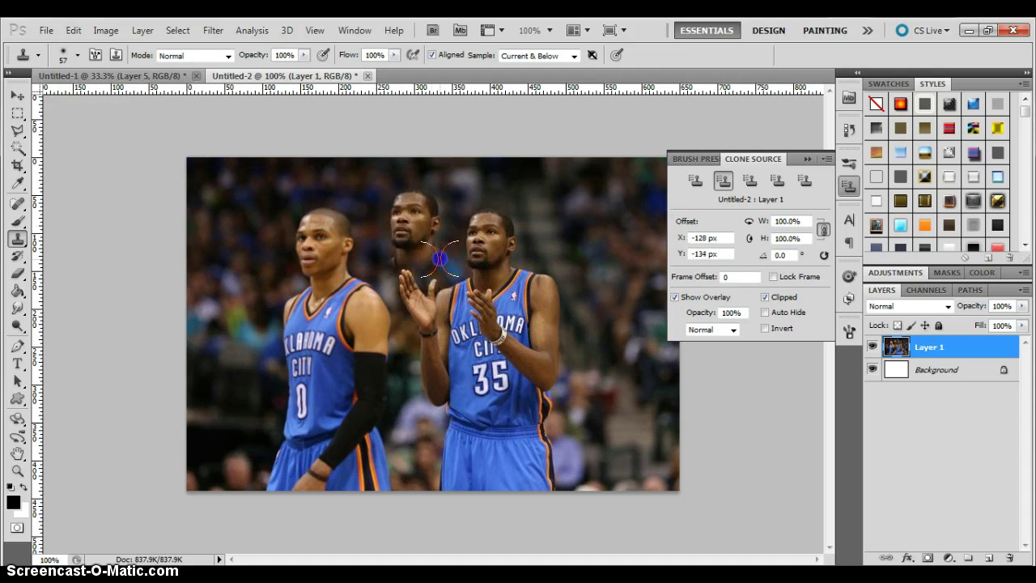
drag(439, 258, 439, 196)
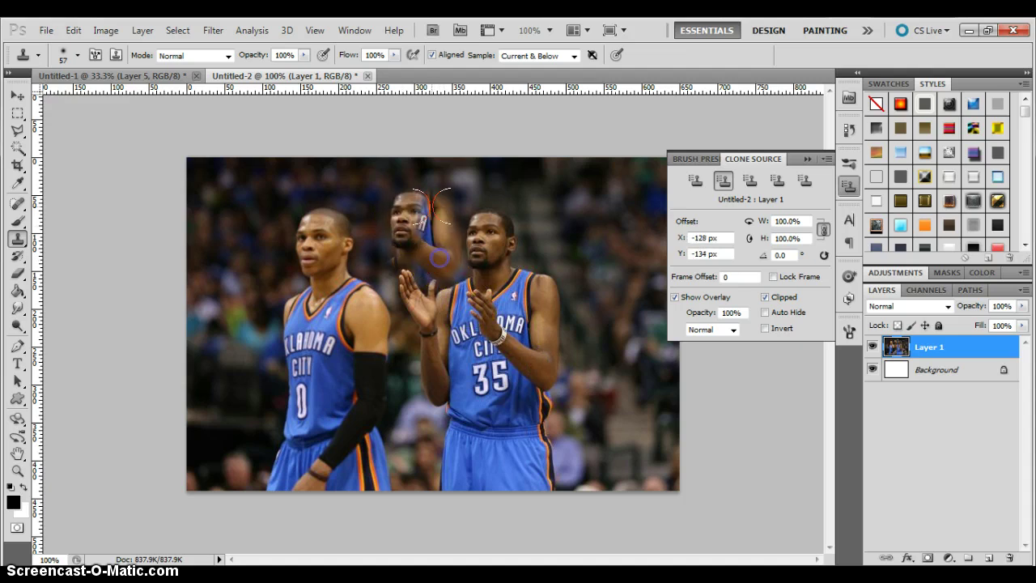
click(518, 302)
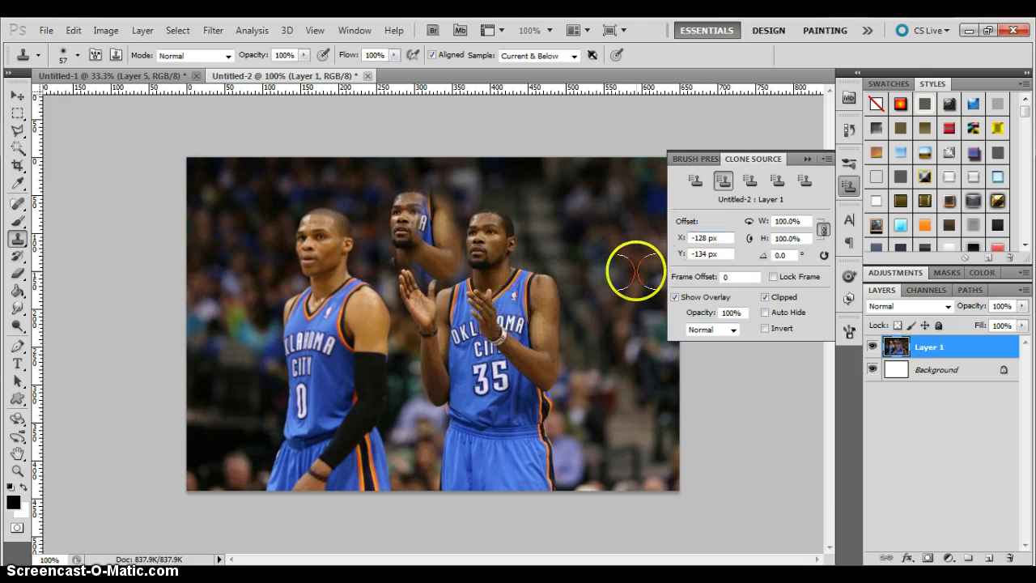
Switch back to the first clone source and clone more of the number 35 player's head and jersey between the players
click(694, 179)
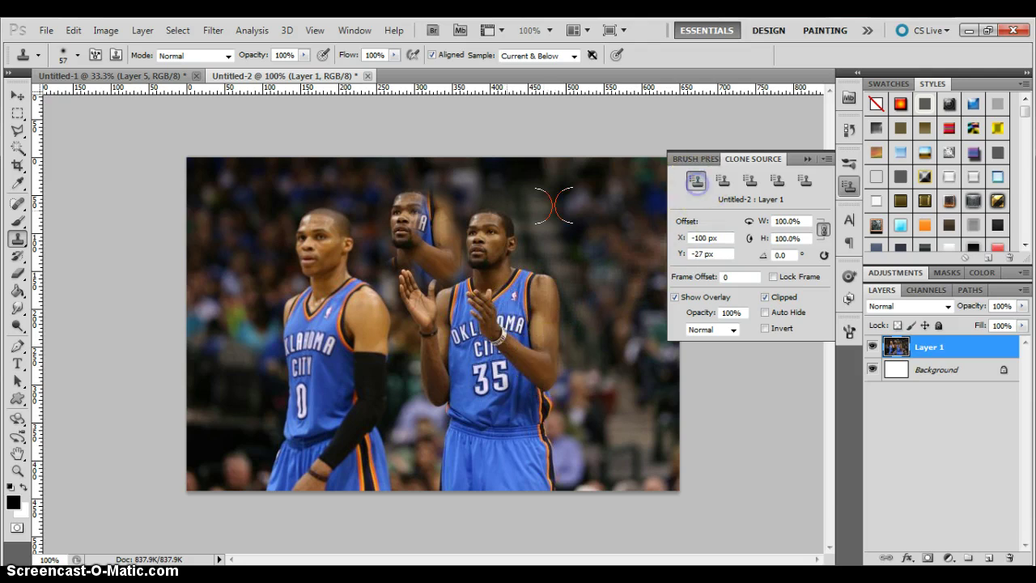
drag(409, 212, 416, 214)
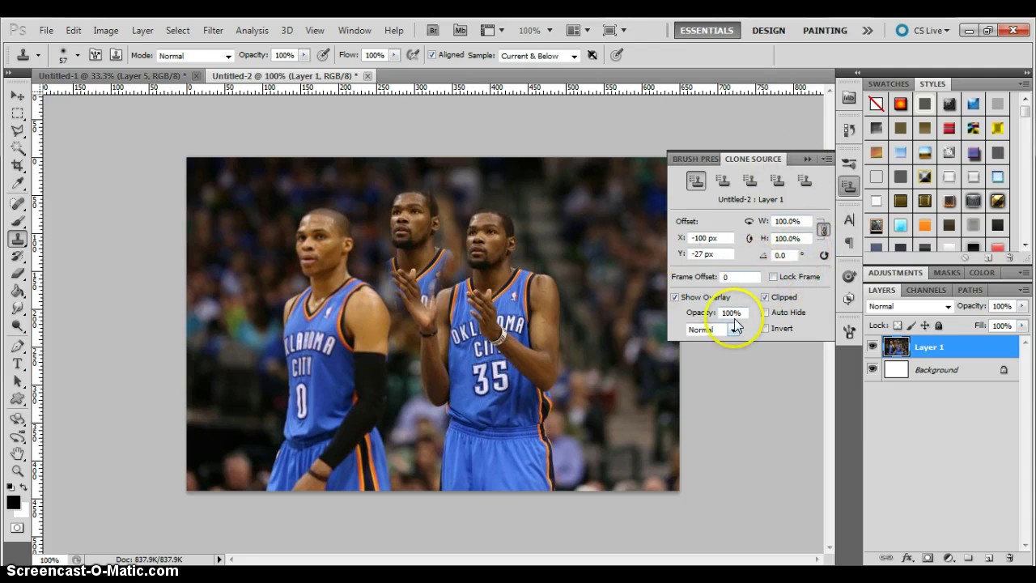
click(701, 159)
click(760, 161)
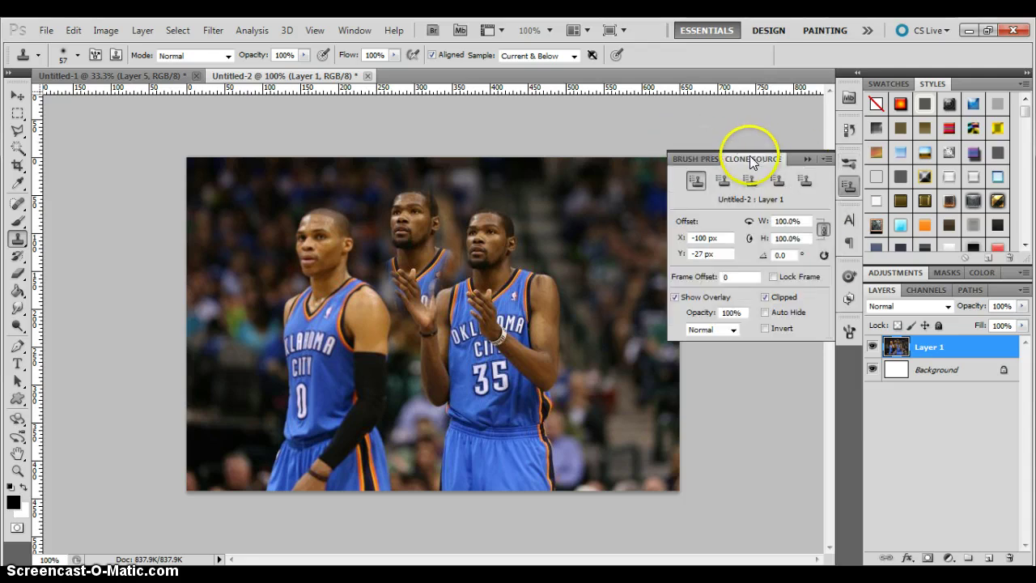
Open the brush tip shape settings, set the brush angle to 0 and collapse them again
click(96, 55)
mouse_move(818, 365)
mouse_down()
mouse_move(812, 348)
mouse_move(818, 366)
mouse_up()
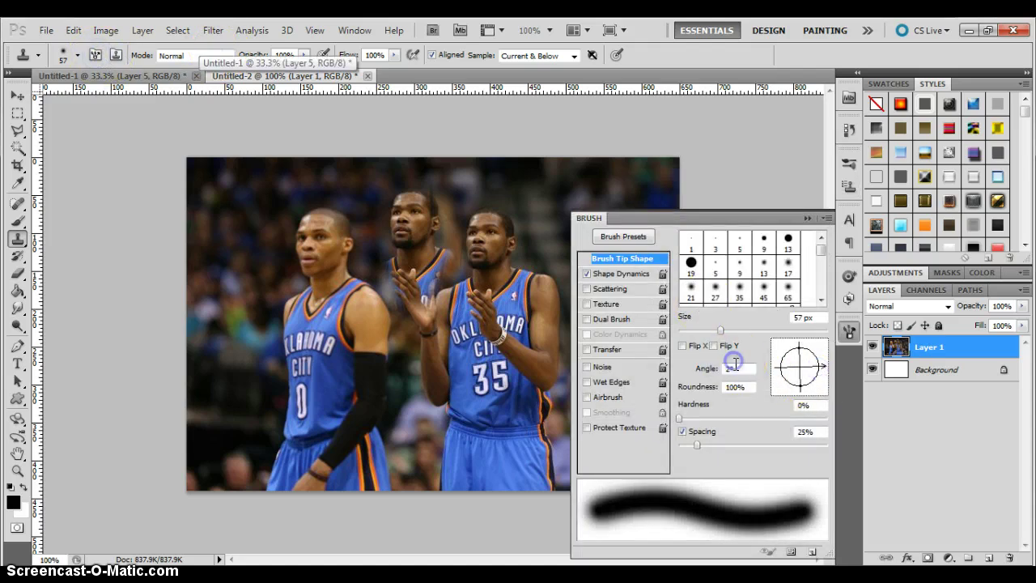
click(735, 368)
text(0)
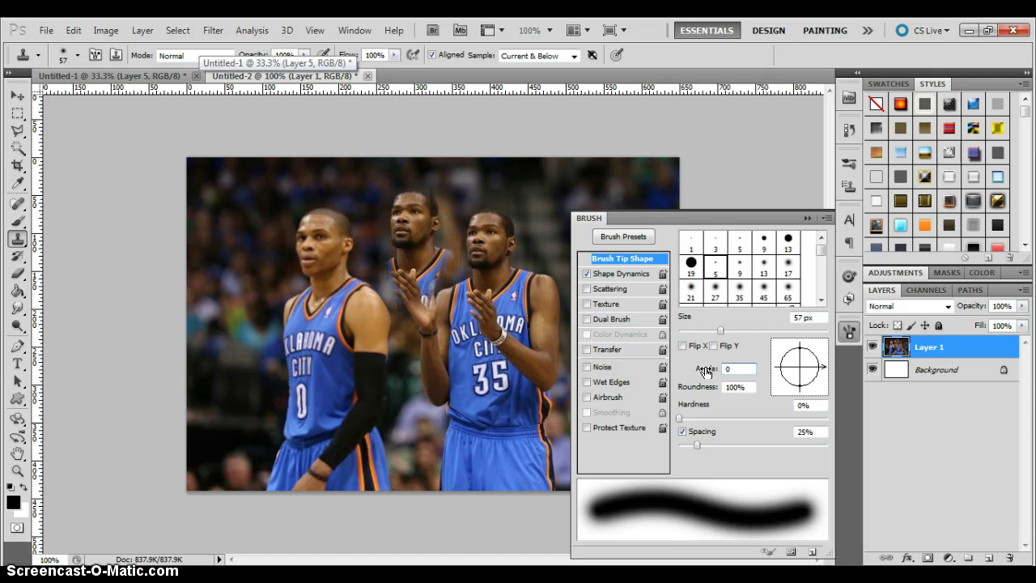
click(805, 219)
Close the Untitled-2 document without saving its changes
click(369, 75)
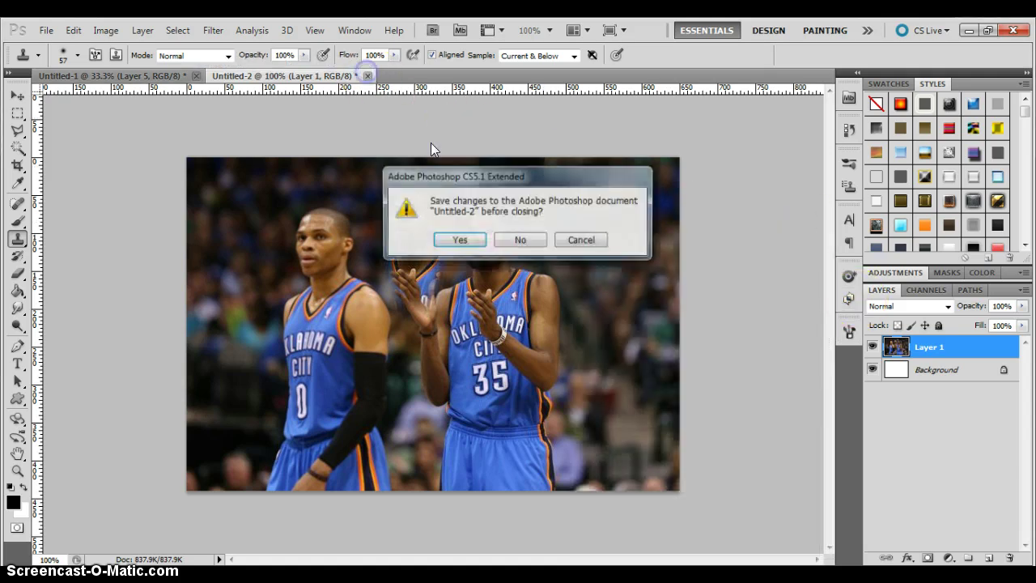
click(518, 238)
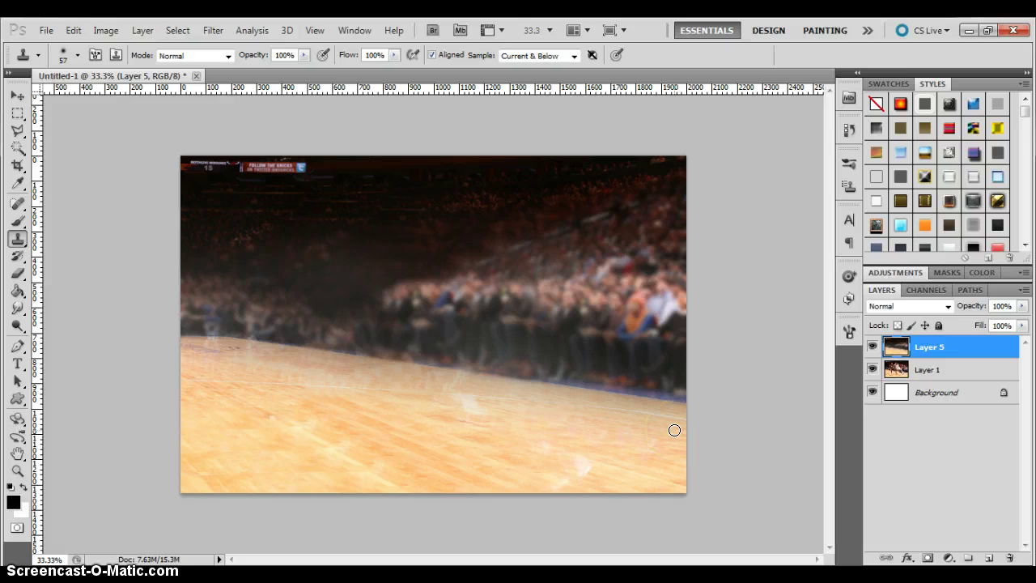
Compare the retouched empty court on Layer 5 with the original photo beneath it by toggling the layer's visibility
click(872, 347)
click(872, 347)
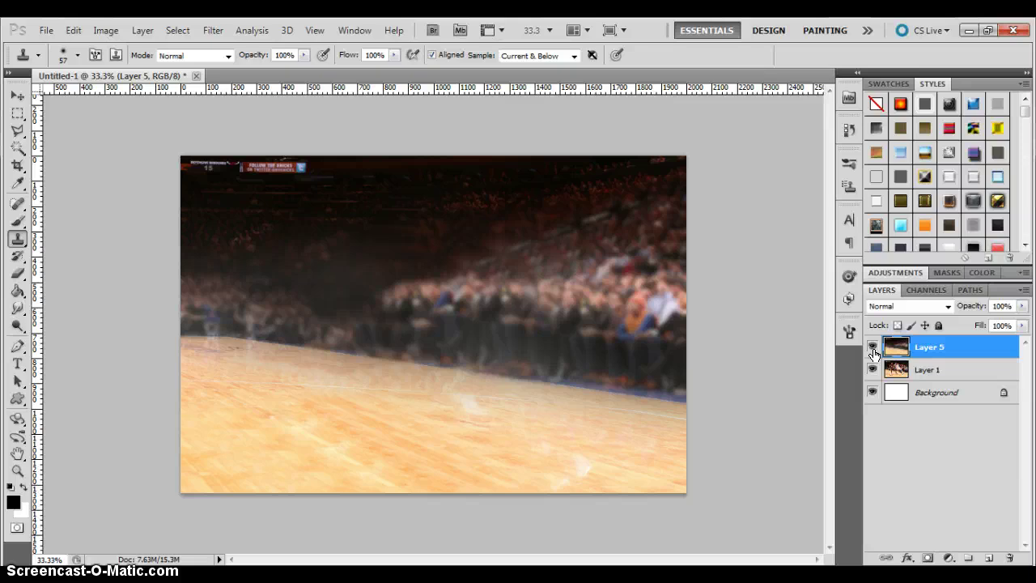
key(ctrl+z)
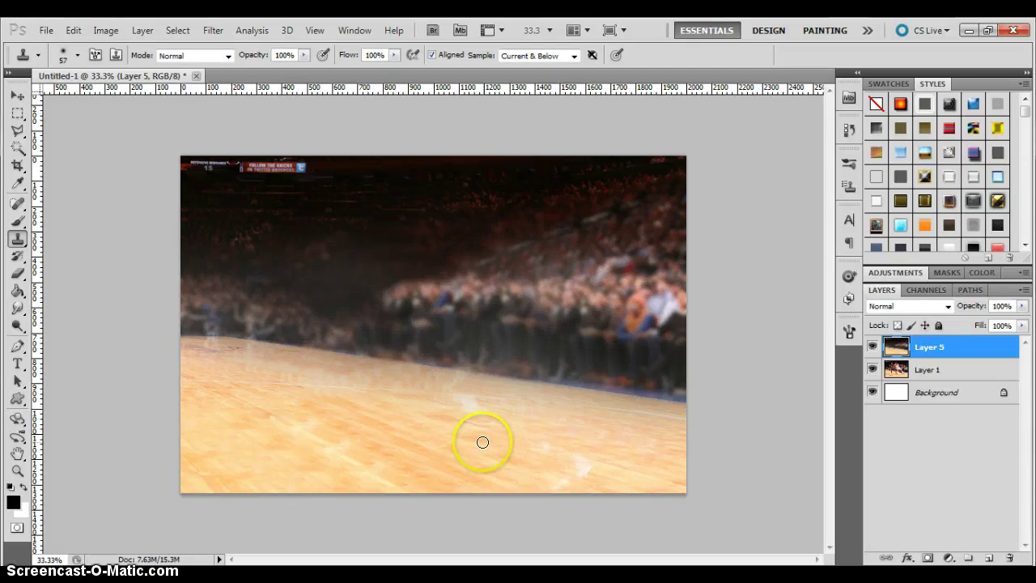
drag(482, 442, 501, 529)
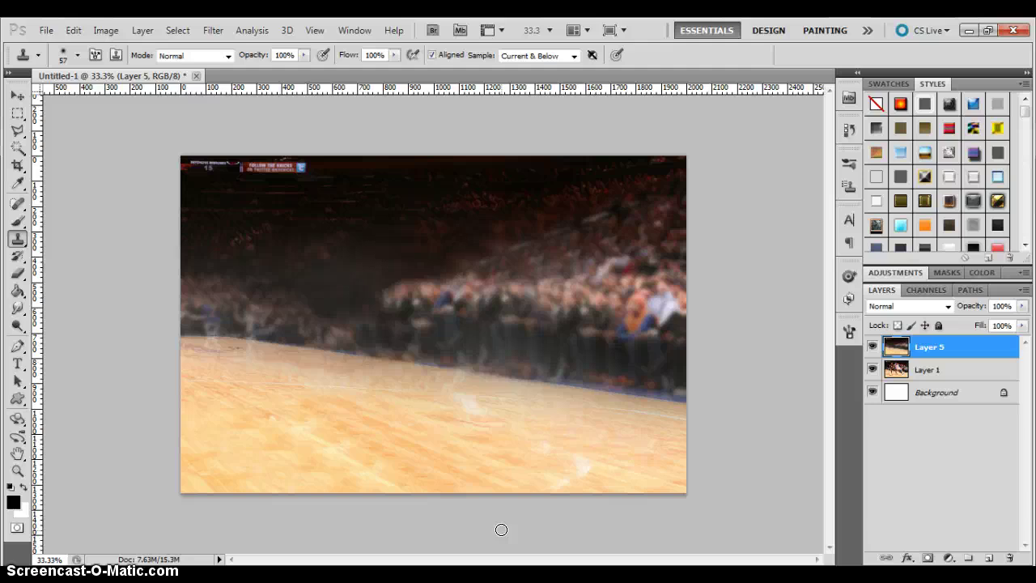
Hide Layer 5 and add a new empty layer directly above Layer 1
click(872, 347)
click(890, 369)
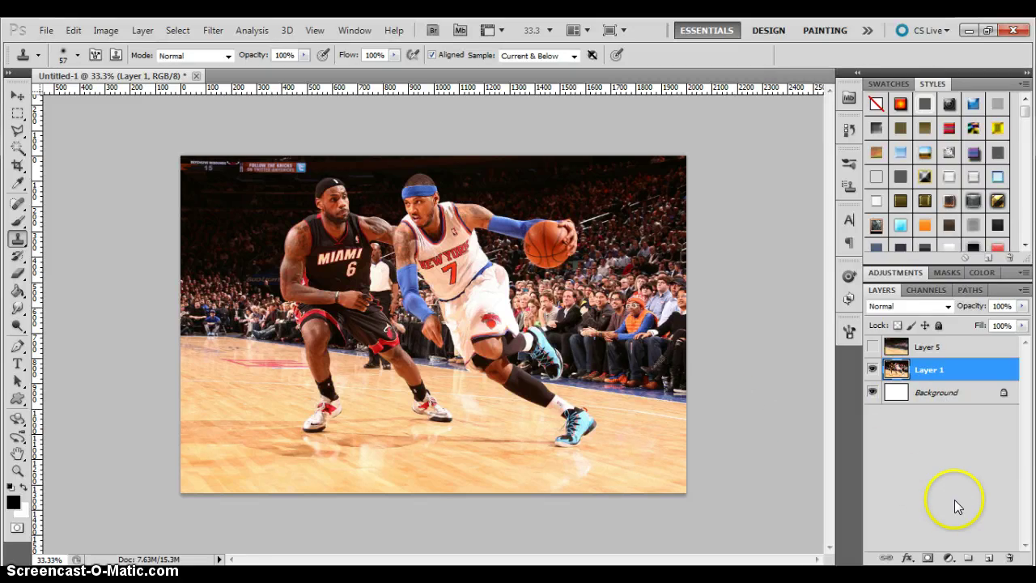
click(988, 558)
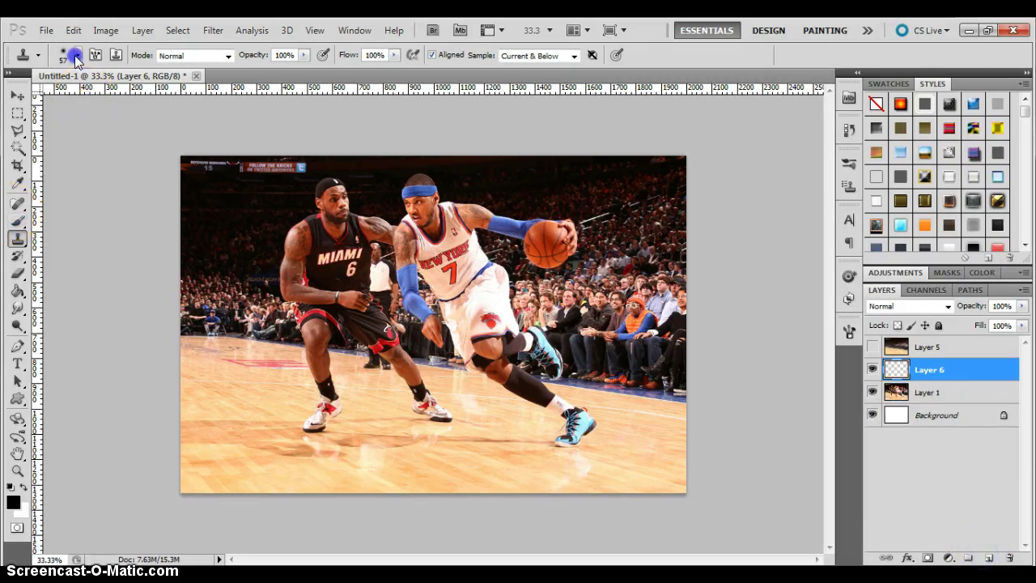
Set the brush size to 108 px, sample clean court floor and clone it over the red floor marking on Layer 6
click(78, 55)
drag(85, 98, 100, 96)
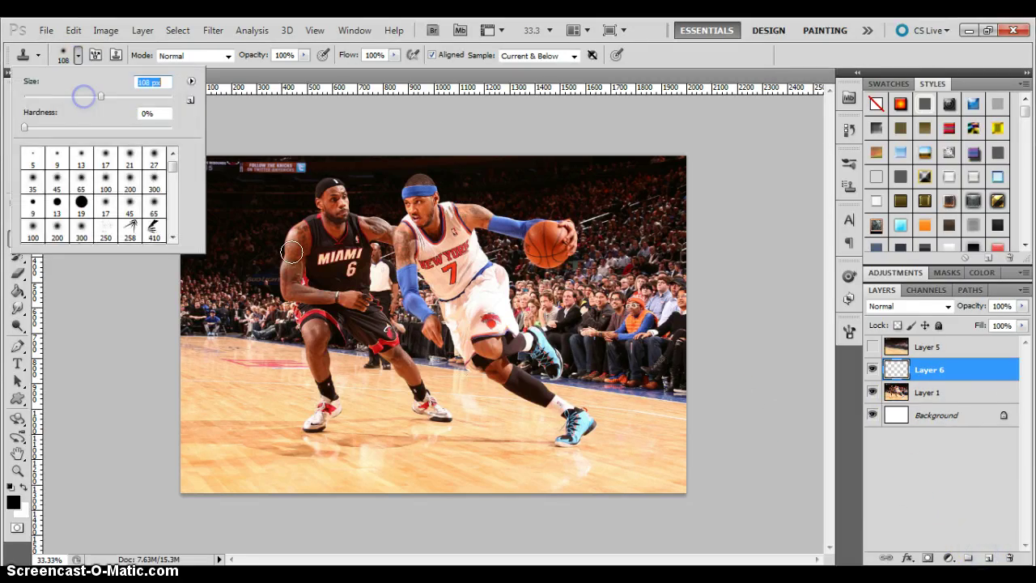
alt+click(456, 464)
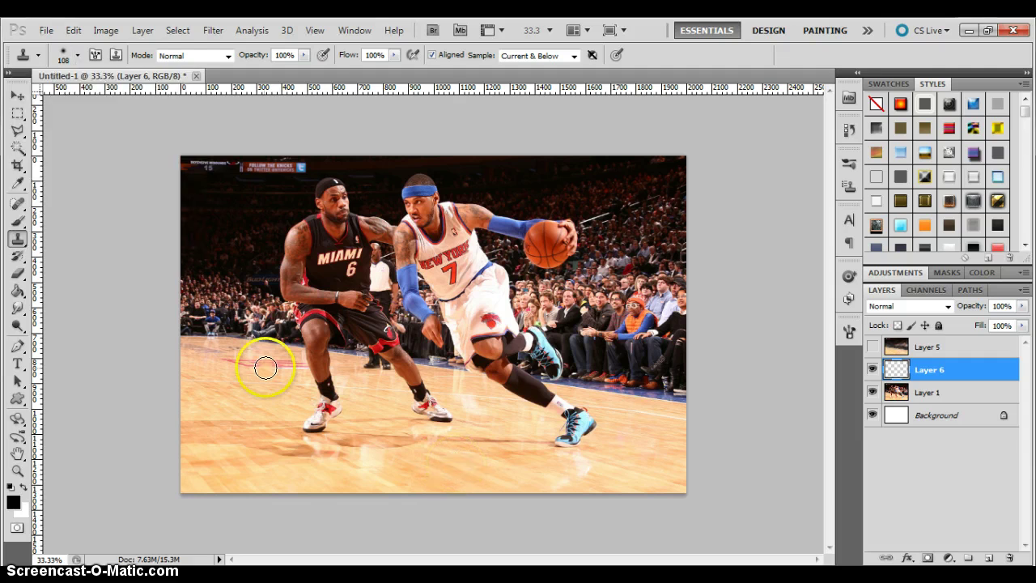
drag(265, 369, 251, 368)
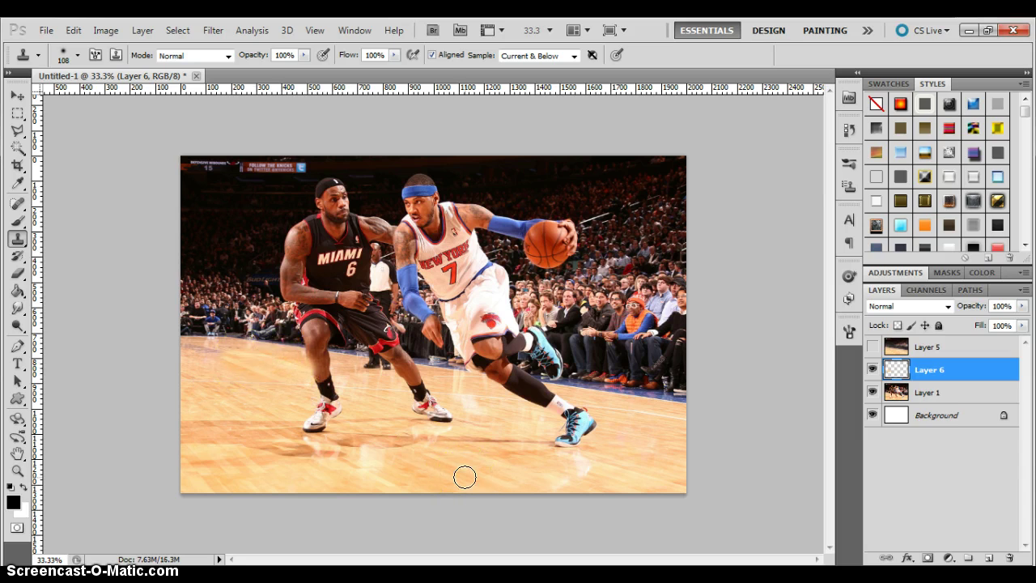
mouse_move(279, 356)
mouse_down()
mouse_move(234, 350)
mouse_move(255, 366)
mouse_move(397, 391)
mouse_move(276, 367)
mouse_move(235, 370)
mouse_move(328, 418)
mouse_move(512, 483)
mouse_move(473, 474)
mouse_move(367, 413)
mouse_move(254, 388)
mouse_move(303, 431)
mouse_up()
click(920, 373)
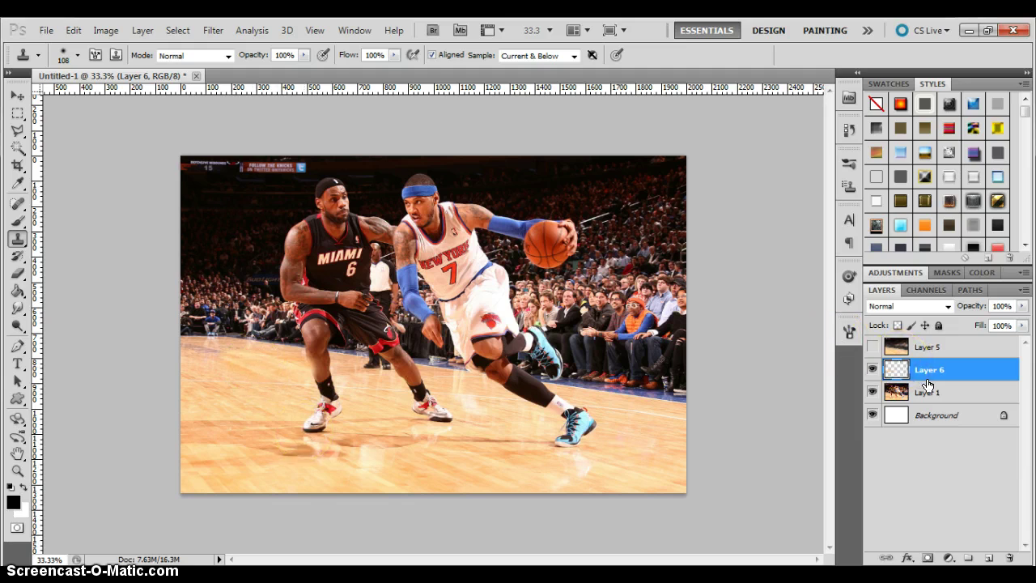
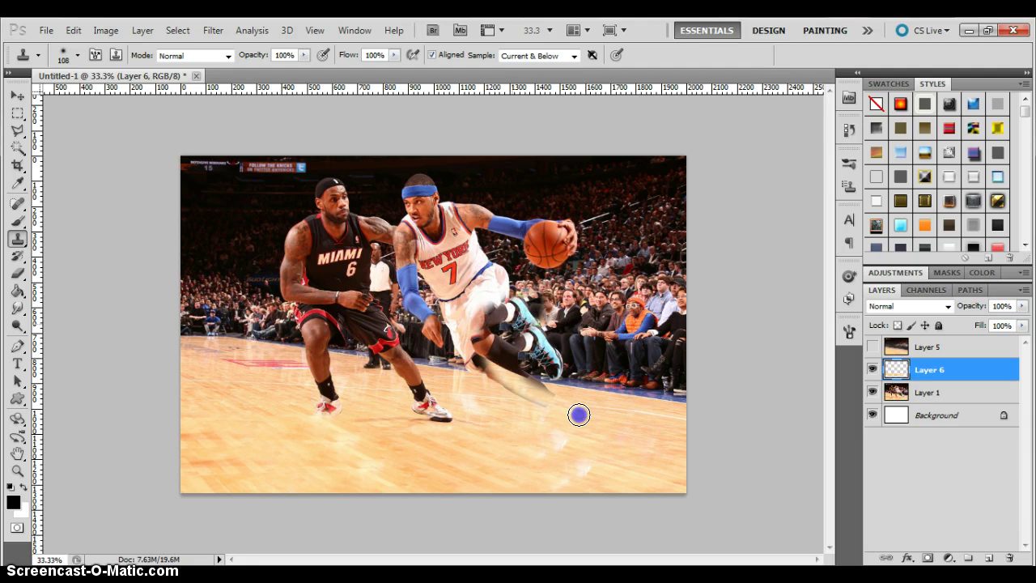
Undo the misplaced clone strokes over the number 7 player's legs
key(ctrl+alt+z)
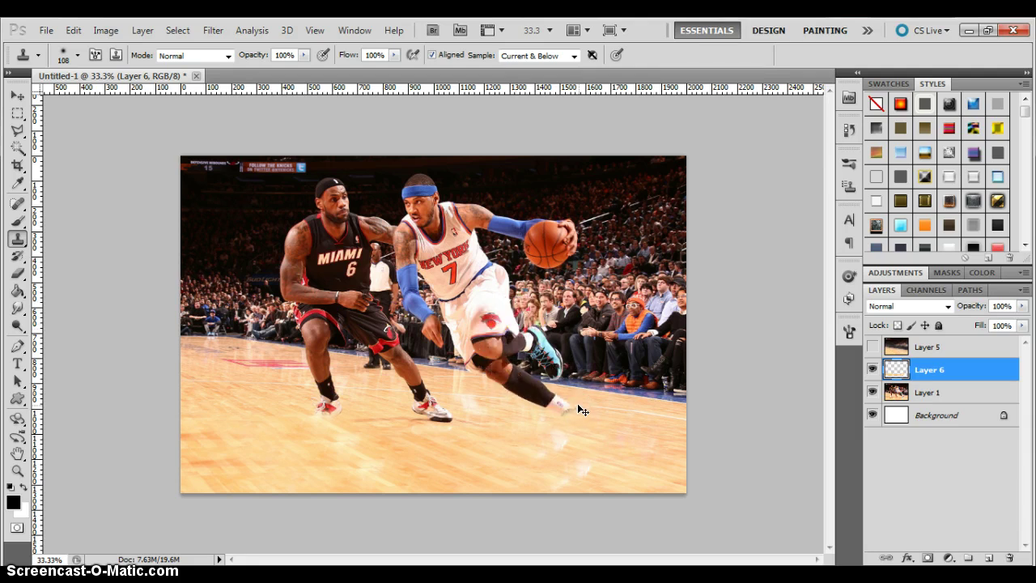
Try to clone court floor over the number 7 player's front lower leg
mouse_move(522, 382)
mouse_down()
mouse_move(580, 438)
mouse_move(481, 353)
mouse_up()
mouse_move(537, 458)
mouse_down()
mouse_move(535, 407)
mouse_move(561, 404)
mouse_move(504, 395)
mouse_move(525, 405)
mouse_move(513, 402)
mouse_move(553, 397)
mouse_move(544, 397)
mouse_move(544, 433)
mouse_up()
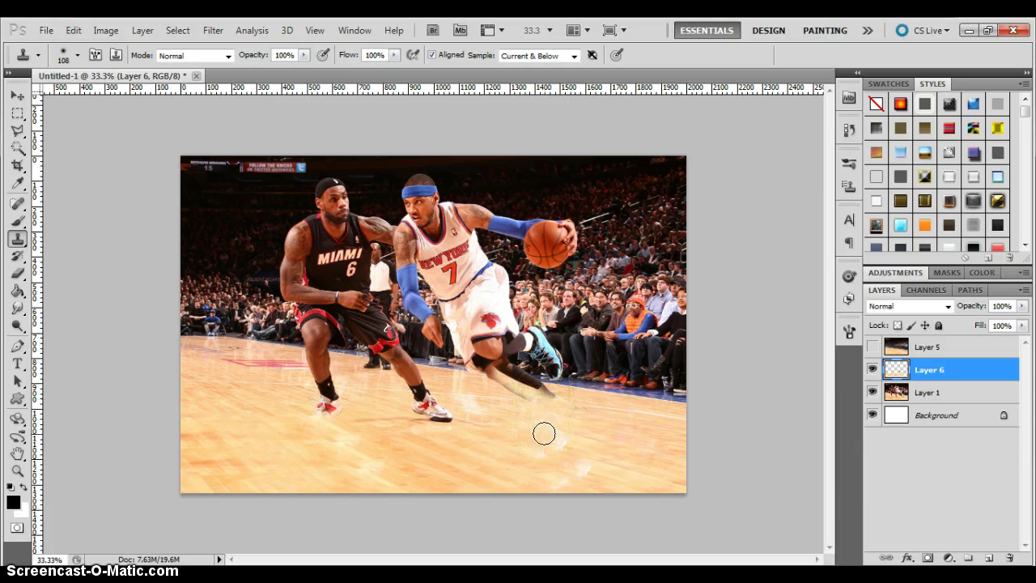
key(ctrl+z)
Clone court floor over the number 6 player's shoes and the remains of the number 7 player's front shoe
mouse_move(571, 437)
mouse_down()
mouse_move(580, 440)
mouse_move(476, 423)
mouse_move(479, 441)
mouse_move(464, 423)
mouse_move(416, 406)
mouse_up()
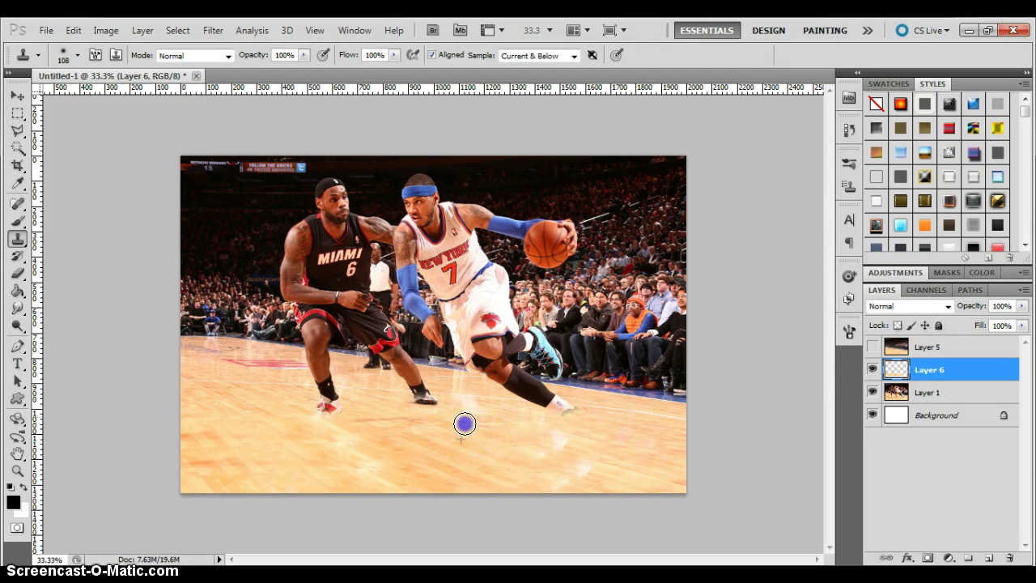
click(325, 403)
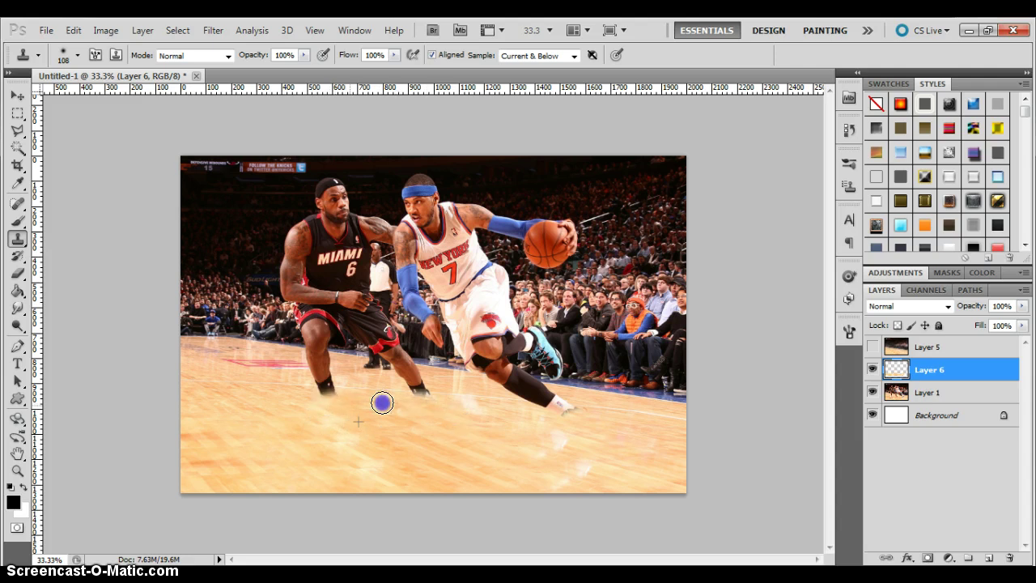
click(534, 421)
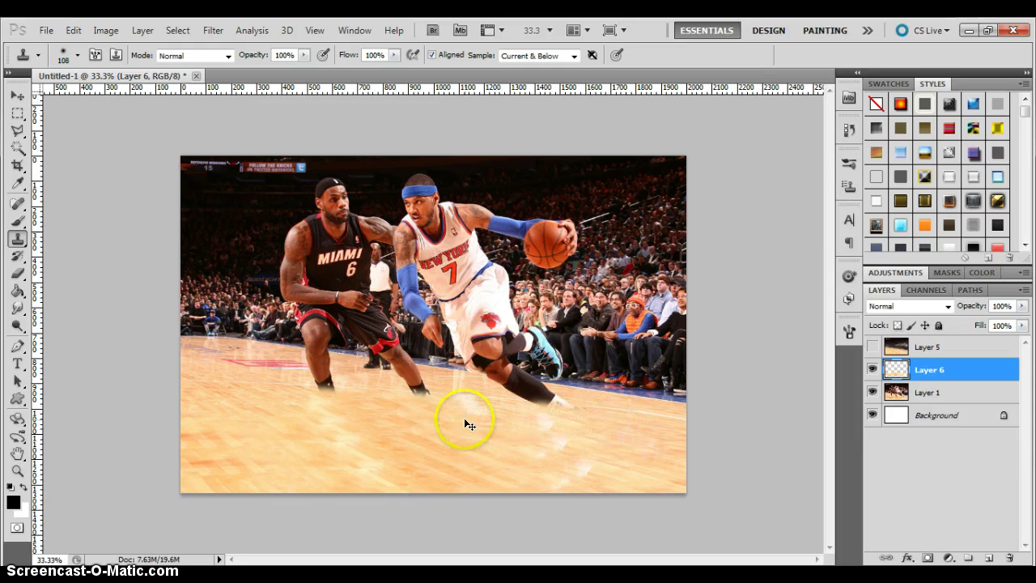
Sample clean court floor and clone it over the sock and ankle of the number 6 player's leg nearest the red floor marking
key(ctrl+plus)
key(ctrl+plus)
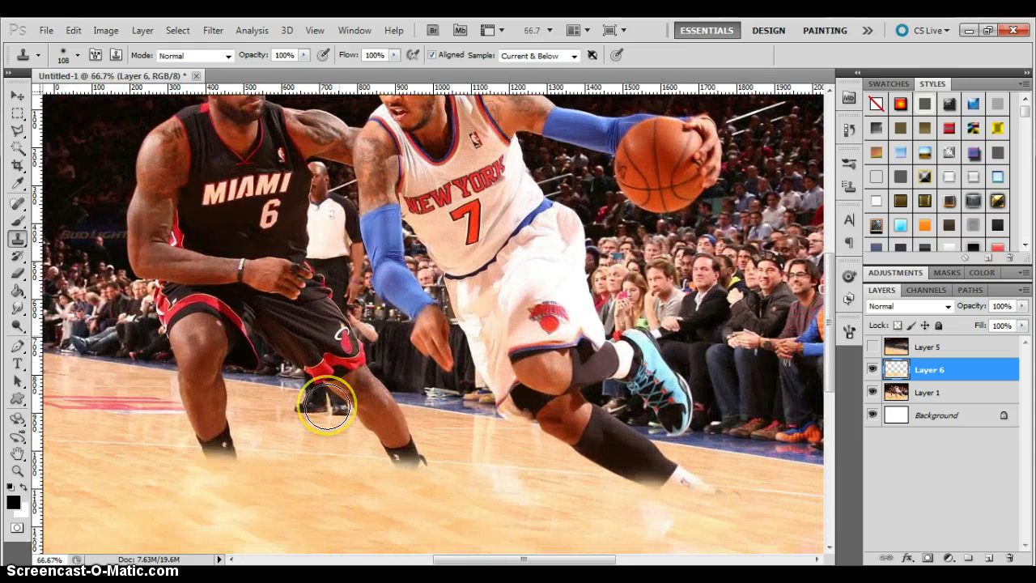
scroll(327, 404, down, 2)
scroll(327, 406, down, 5)
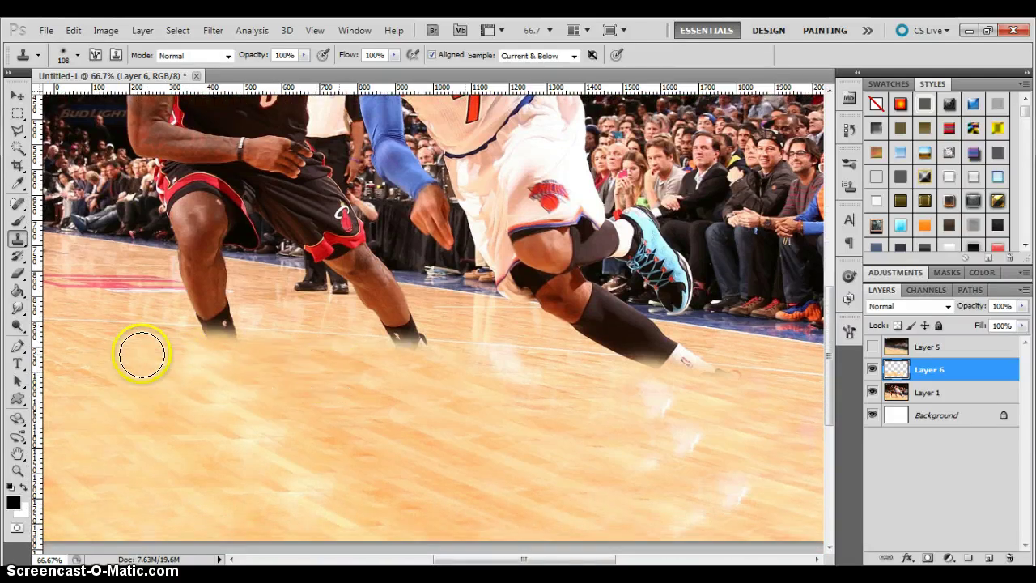
mouse_move(141, 355)
mouse_down()
mouse_move(221, 358)
mouse_move(189, 348)
mouse_up()
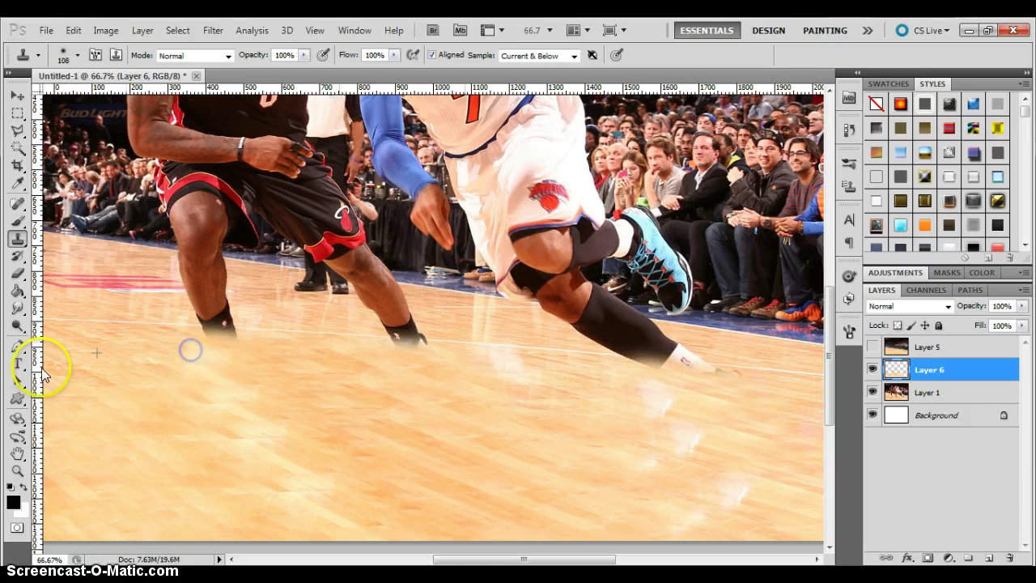
alt+click(87, 369)
drag(208, 351, 209, 353)
scroll(558, 439, down, 5)
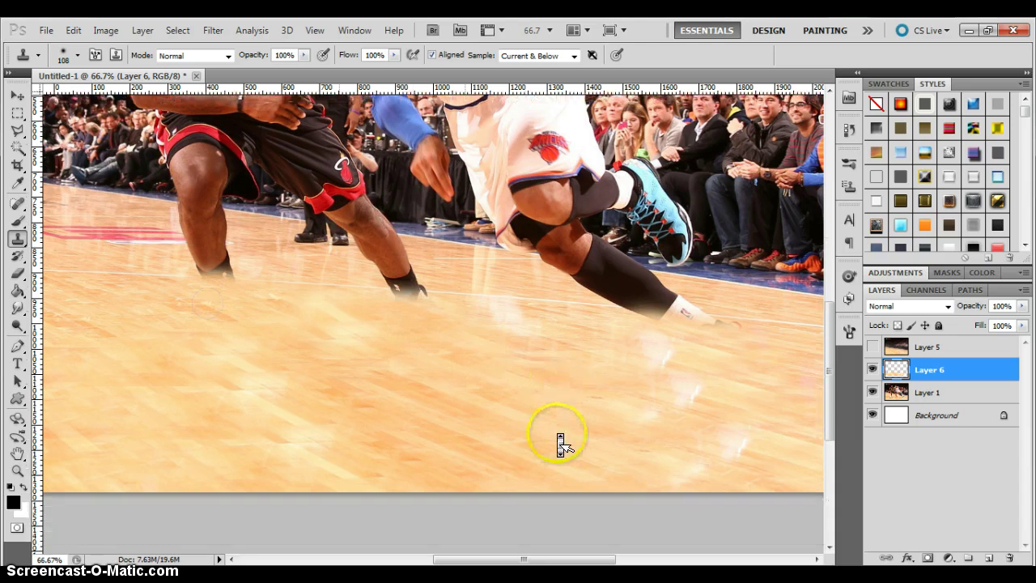
scroll(558, 439, up, 3)
scroll(555, 435, up, 1)
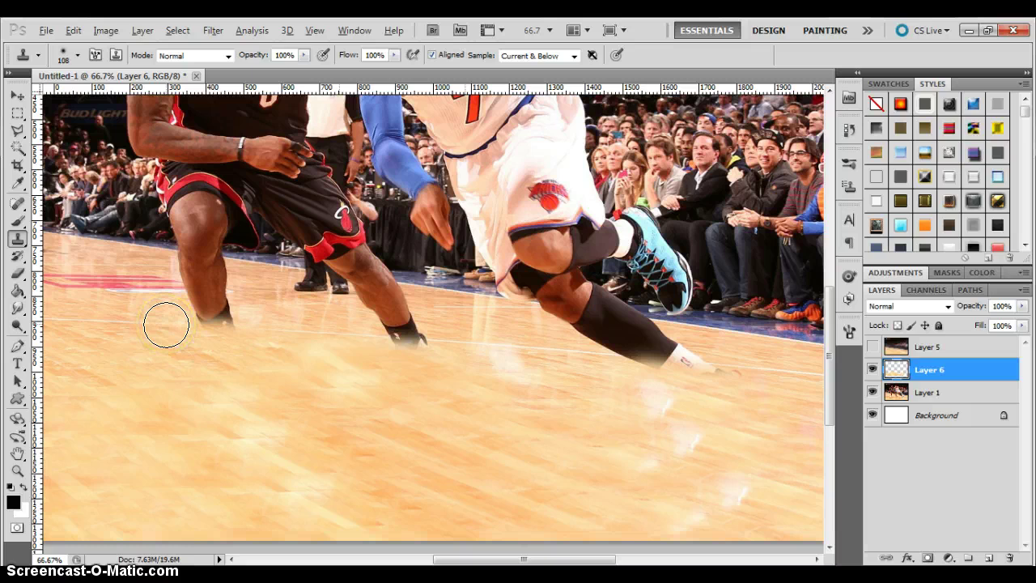
mouse_move(180, 321)
mouse_down()
mouse_move(232, 329)
mouse_move(174, 326)
mouse_move(287, 340)
mouse_move(238, 326)
mouse_move(315, 349)
mouse_move(248, 329)
mouse_move(194, 337)
mouse_move(194, 324)
mouse_up()
Sample the white court line and clone it over the sock of the number 6 player's other leg
alt+click(278, 332)
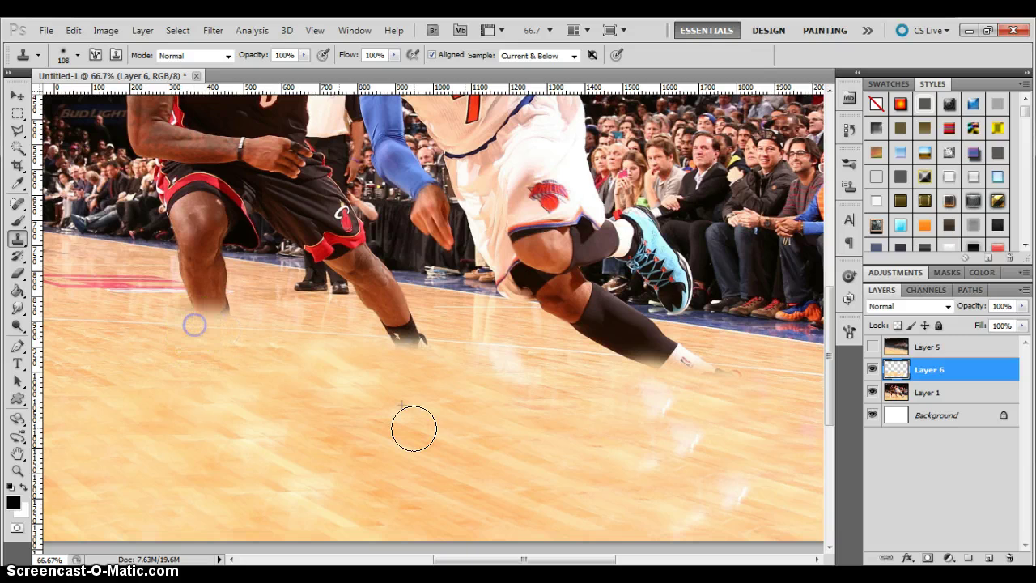
click(435, 431)
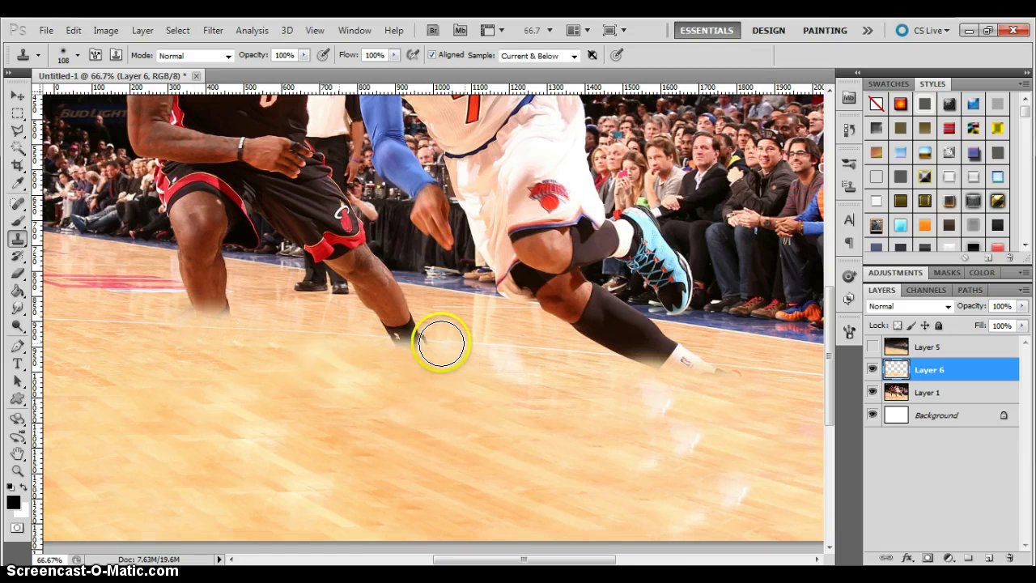
mouse_move(439, 338)
mouse_down()
mouse_move(391, 334)
mouse_move(437, 360)
mouse_move(355, 335)
mouse_up()
click(391, 334)
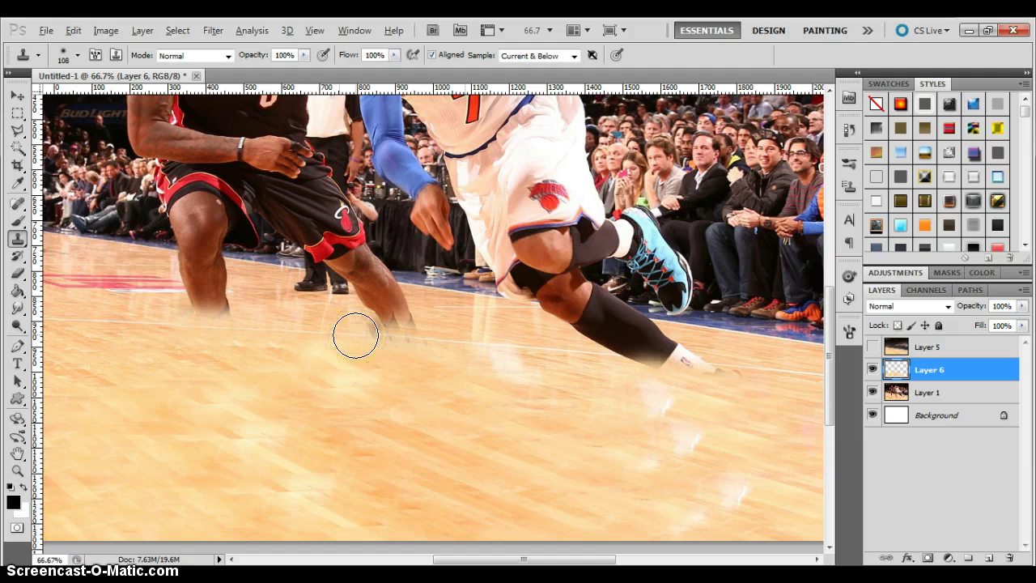
Set the brush size to 72 px and clone court floor over the sock remains below the number 6 player's shin
click(78, 55)
drag(92, 96, 87, 97)
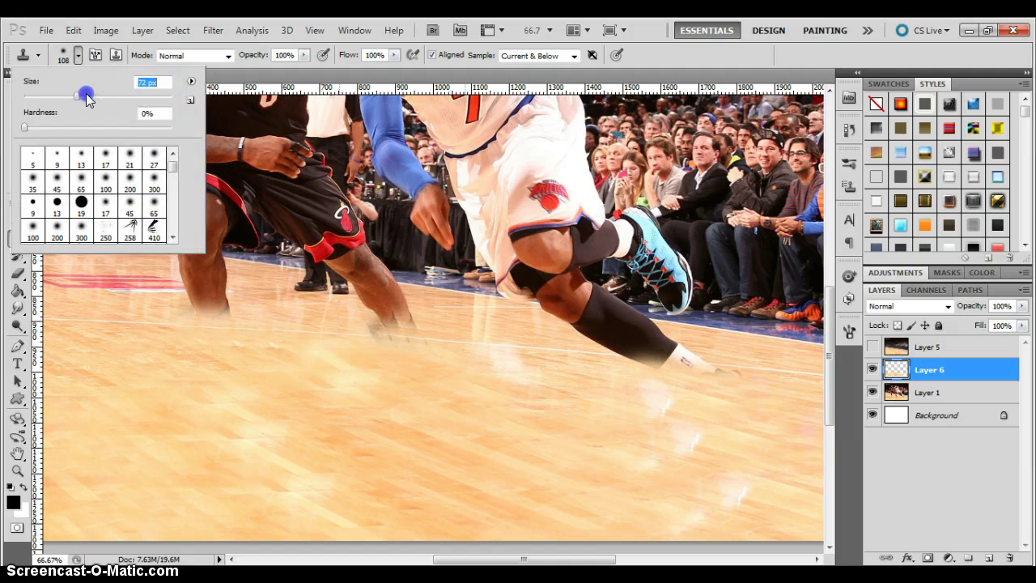
click(353, 332)
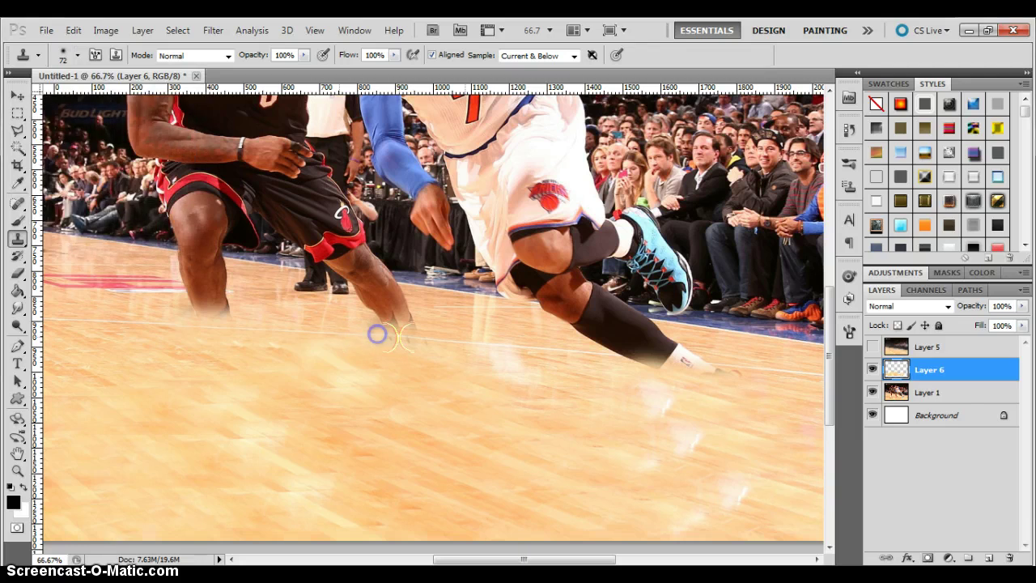
drag(408, 337, 418, 335)
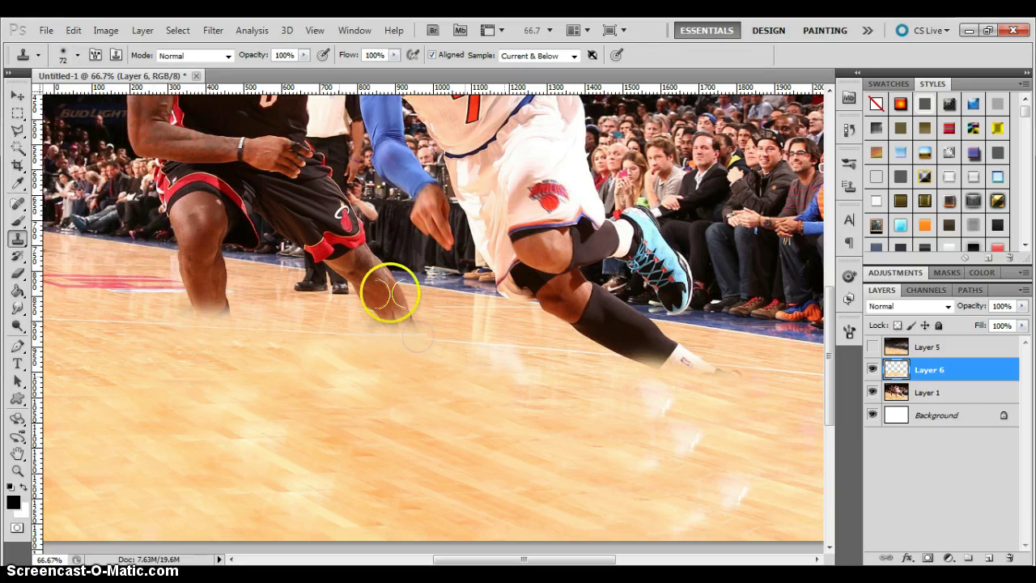
Create a new layer above Layer 6 and clone the sampled court line below the number 6 player's shin
click(989, 558)
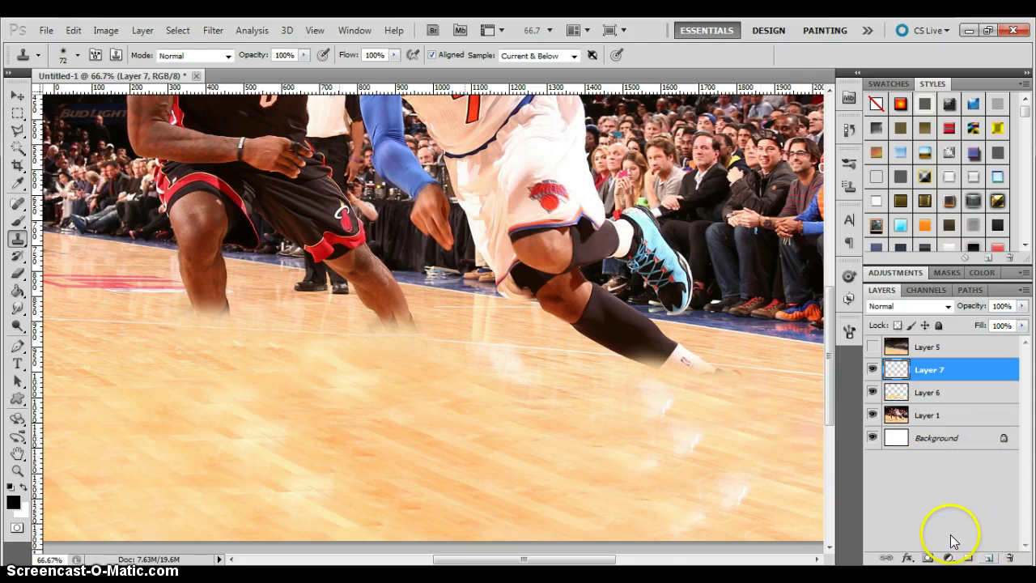
alt+click(326, 331)
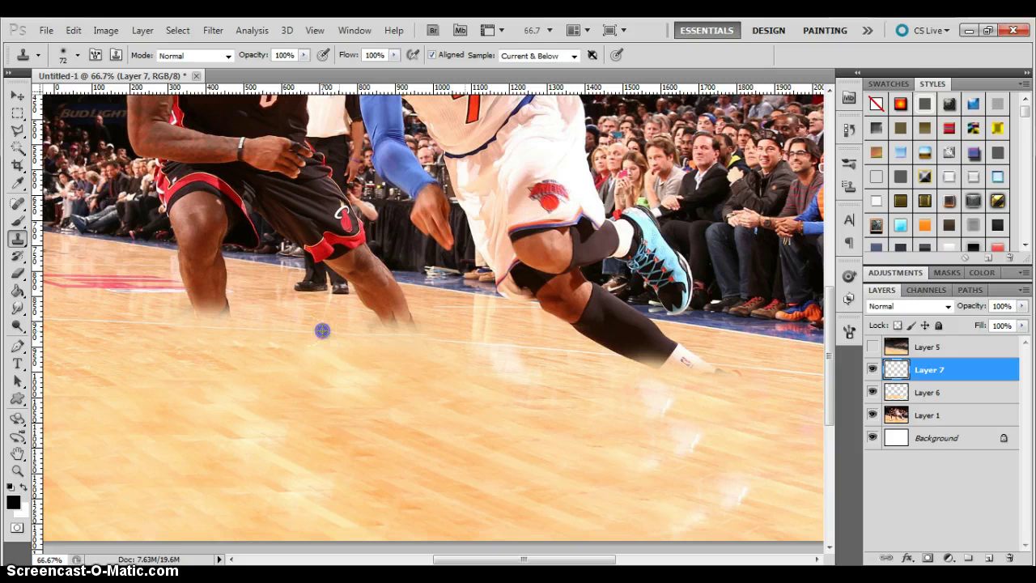
drag(353, 343, 394, 335)
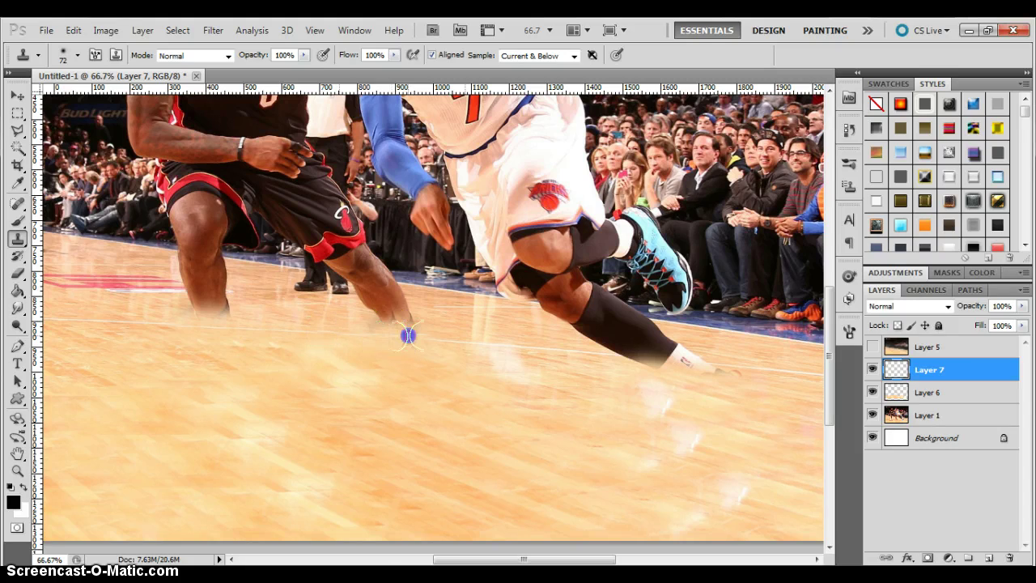
Warp the cloned court-line patch on Layer 7, adjusting one corner and the opposite edge to align the line
click(72, 30)
mouse_move(123, 310)
click(356, 402)
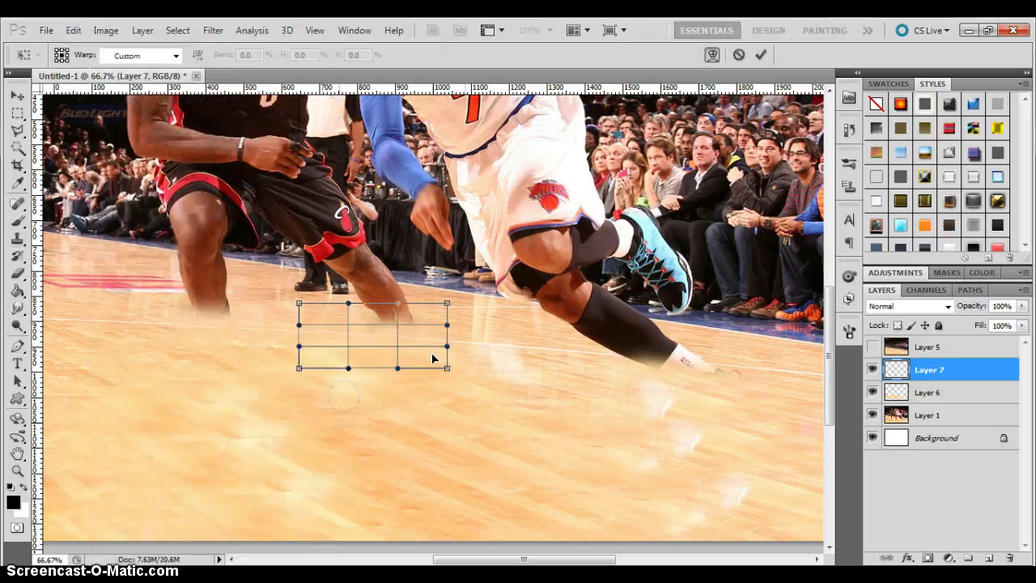
drag(444, 365, 445, 365)
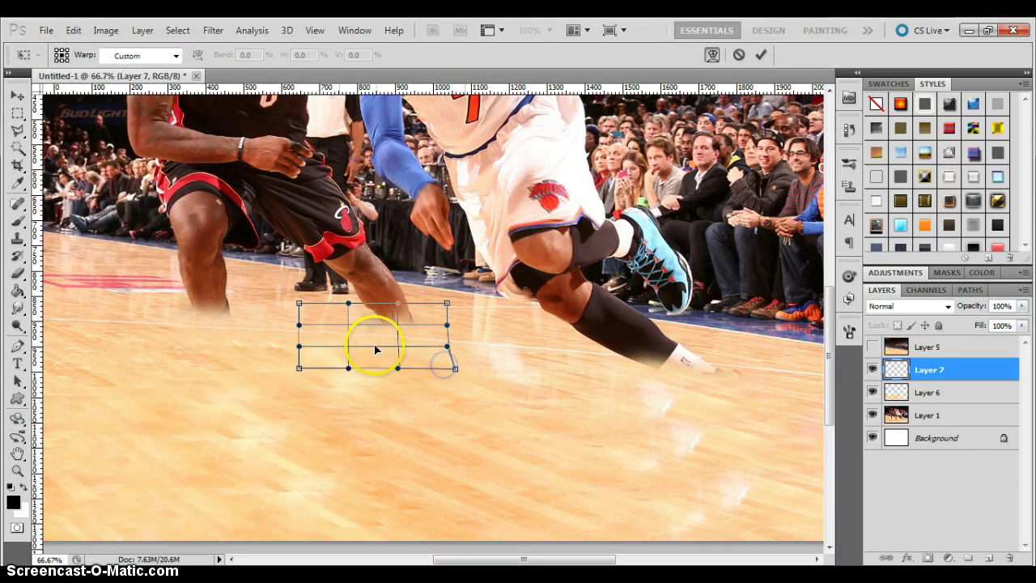
drag(299, 326, 300, 327)
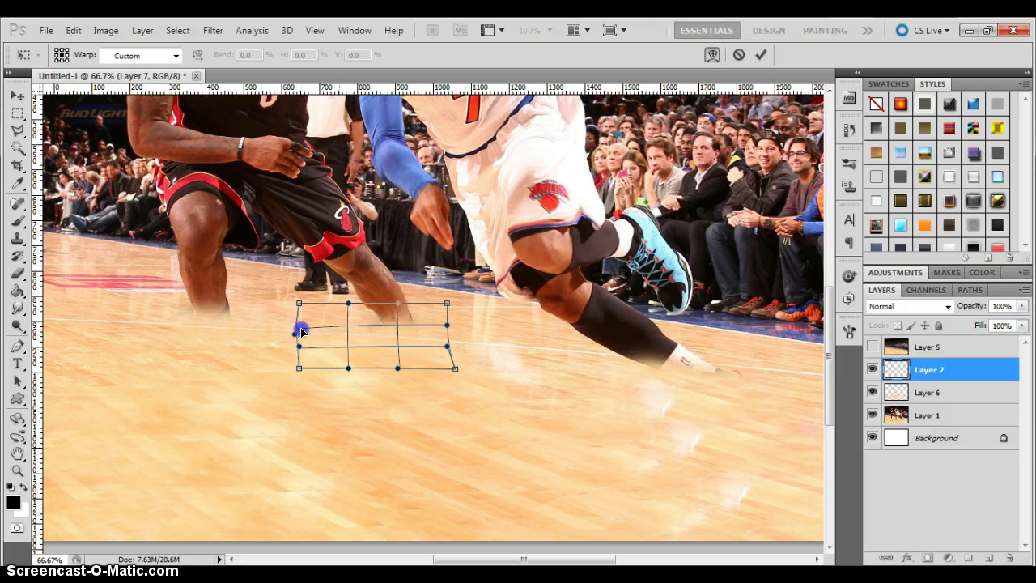
click(760, 54)
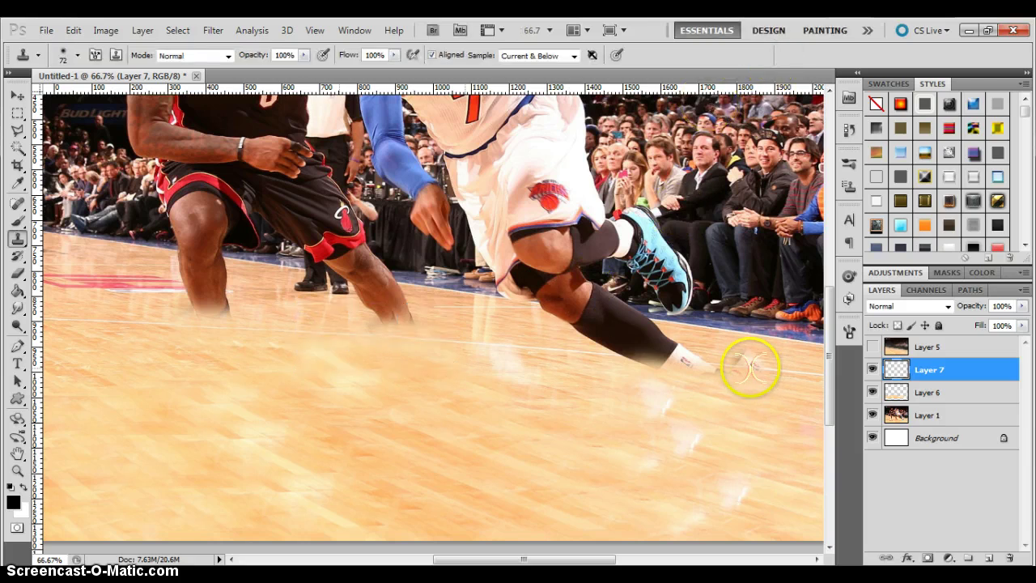
Create a new layer above Layer 7 and clone court floor along the lower edge of the number 7 player's black sock
click(990, 559)
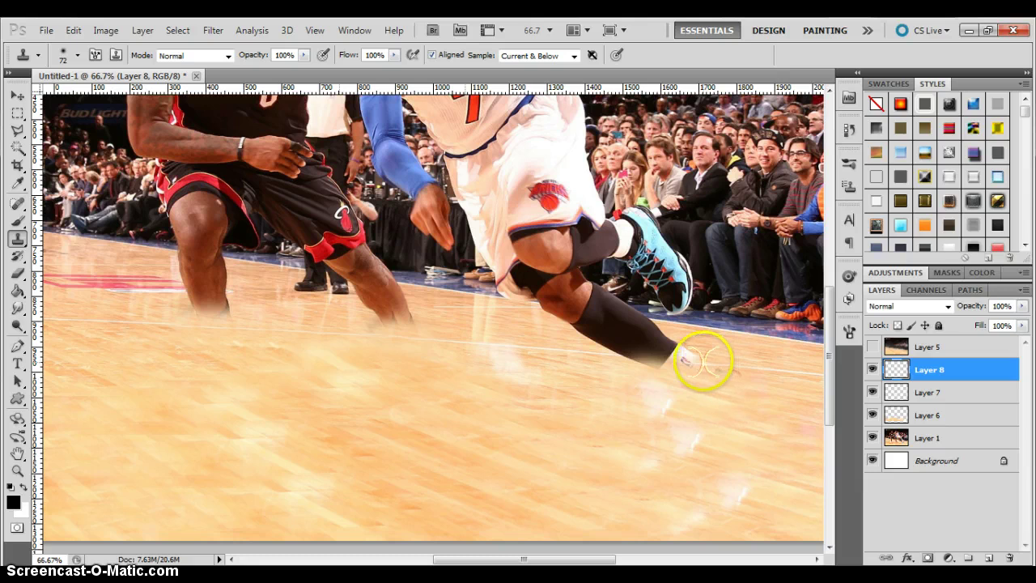
click(702, 361)
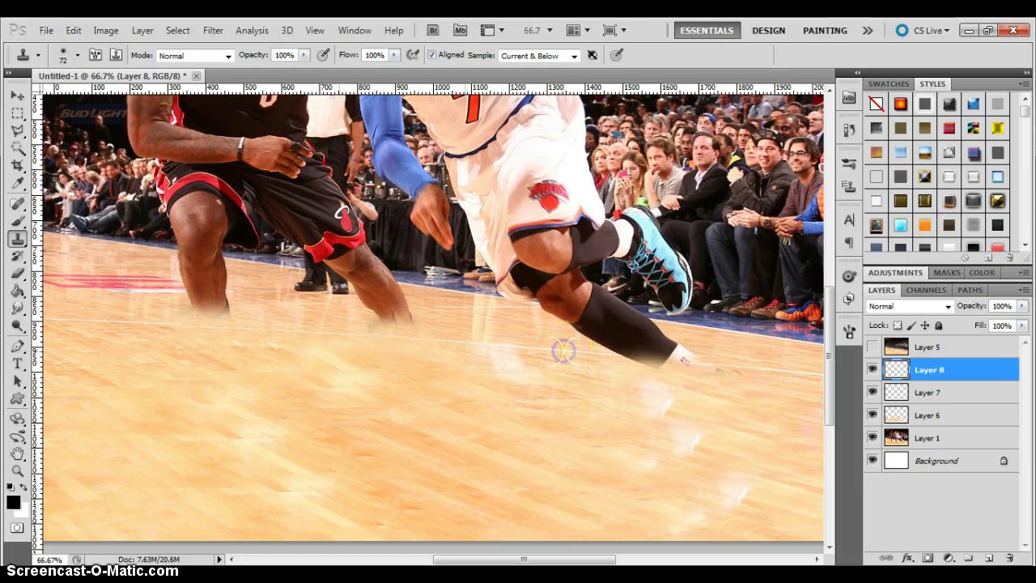
click(620, 351)
click(628, 357)
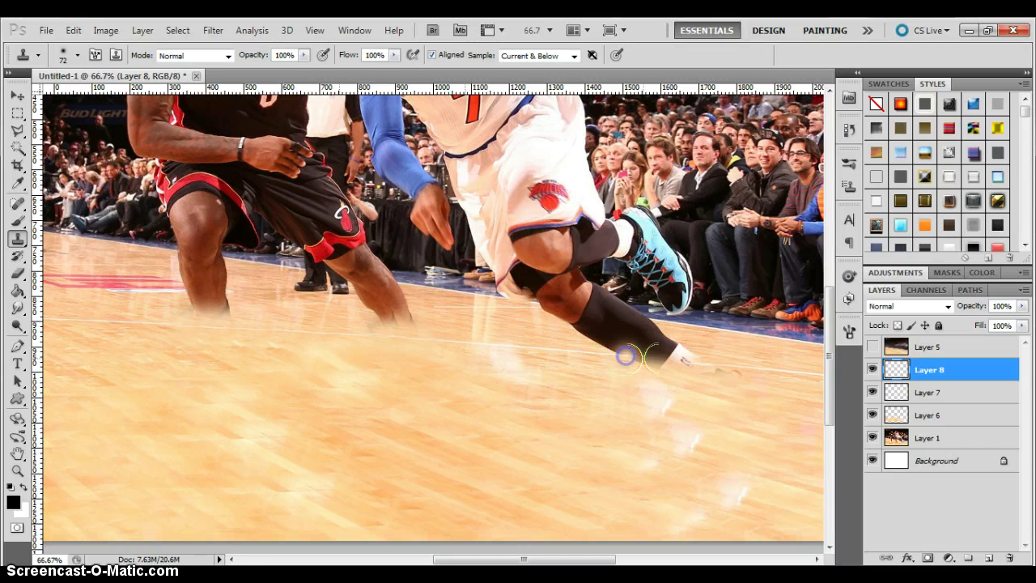
click(655, 358)
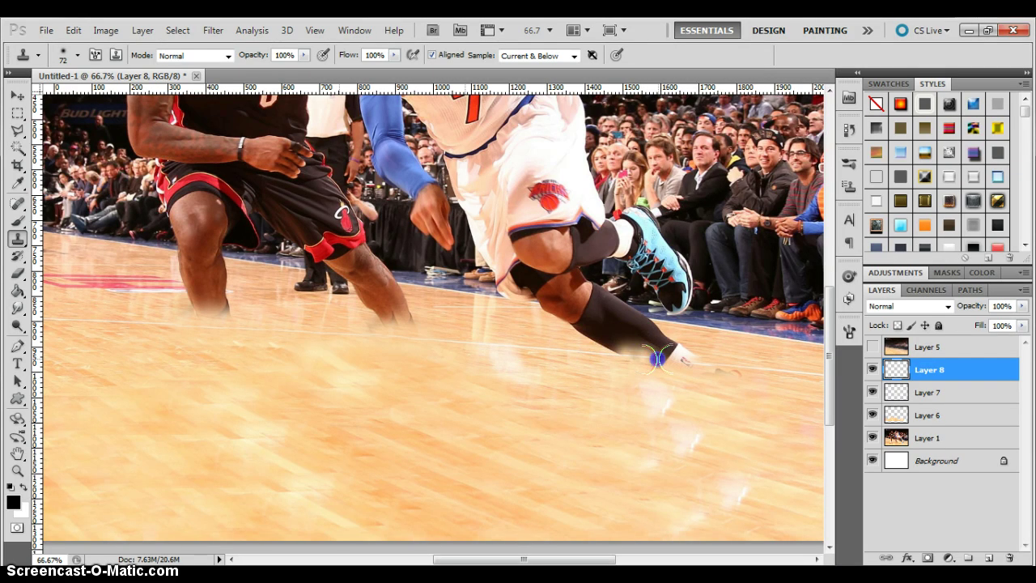
Undo the misplaced clone dab on the number 7 player's shorts and clone over the tip of his front foot
click(489, 256)
click(621, 316)
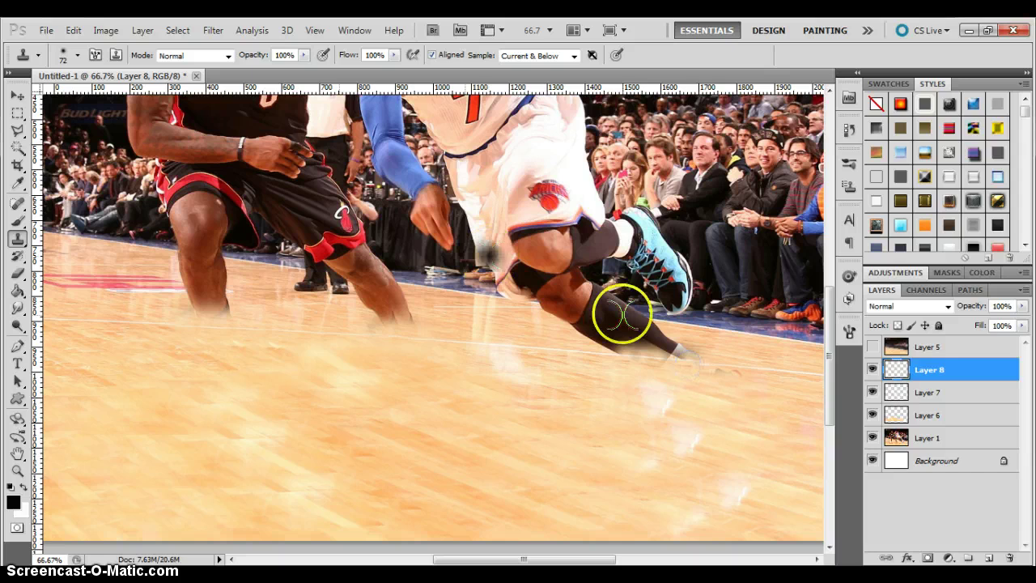
key(ctrl+z)
click(684, 358)
click(308, 130)
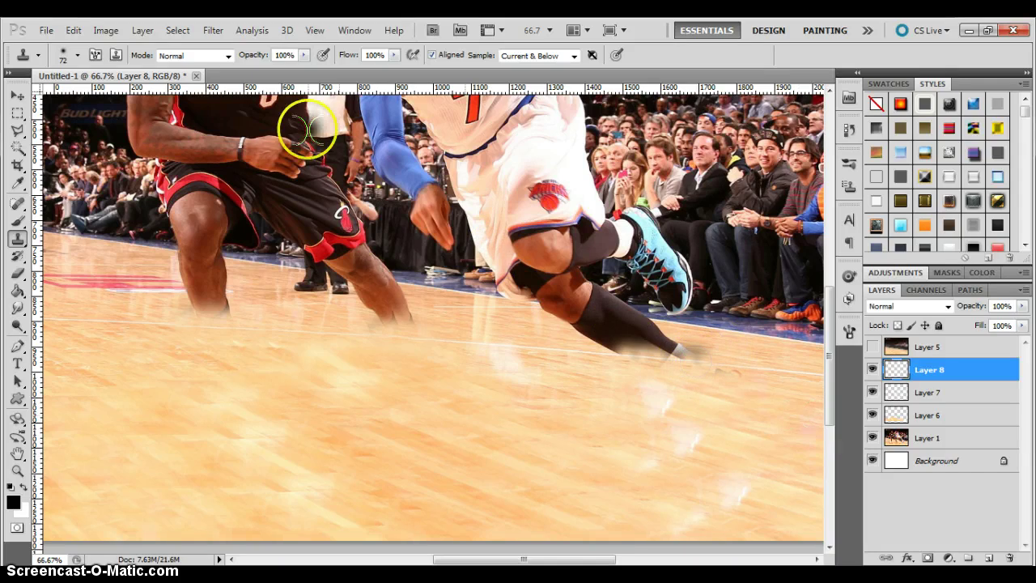
Warp the cloned patch on Layer 8 by pulling its outer edge slightly down, and apply the transformation
click(73, 30)
mouse_move(162, 310)
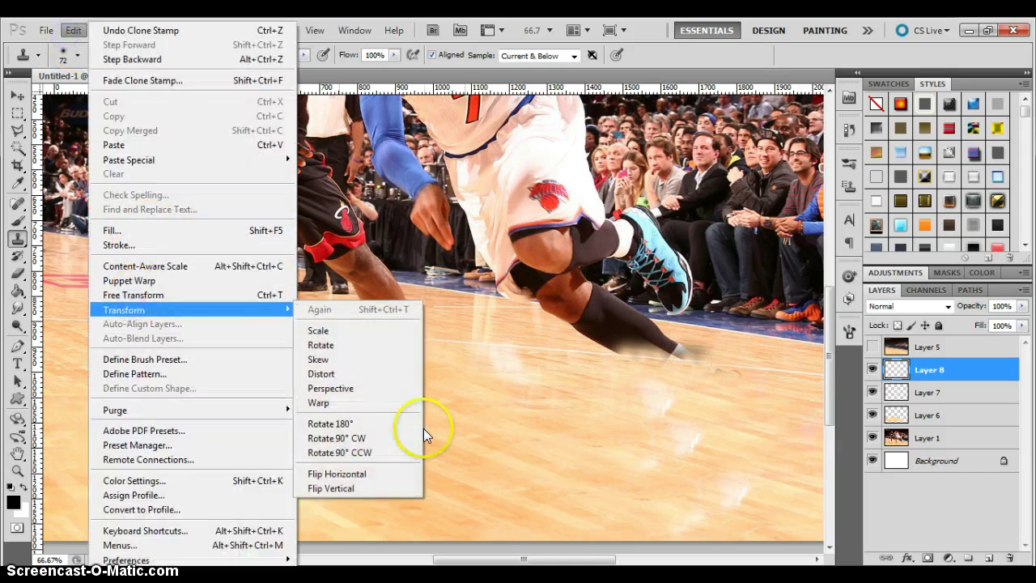
click(370, 400)
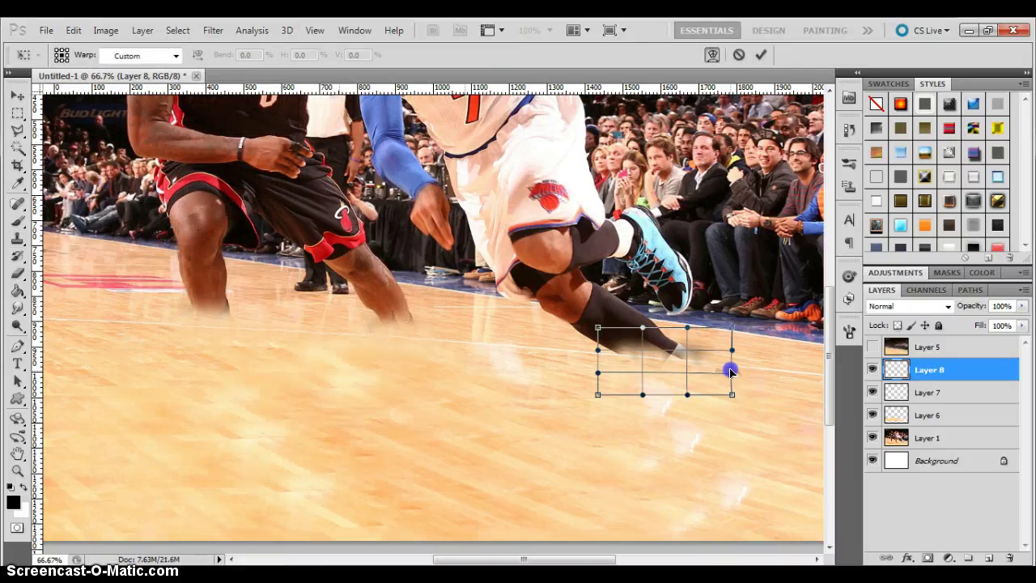
drag(730, 372, 731, 380)
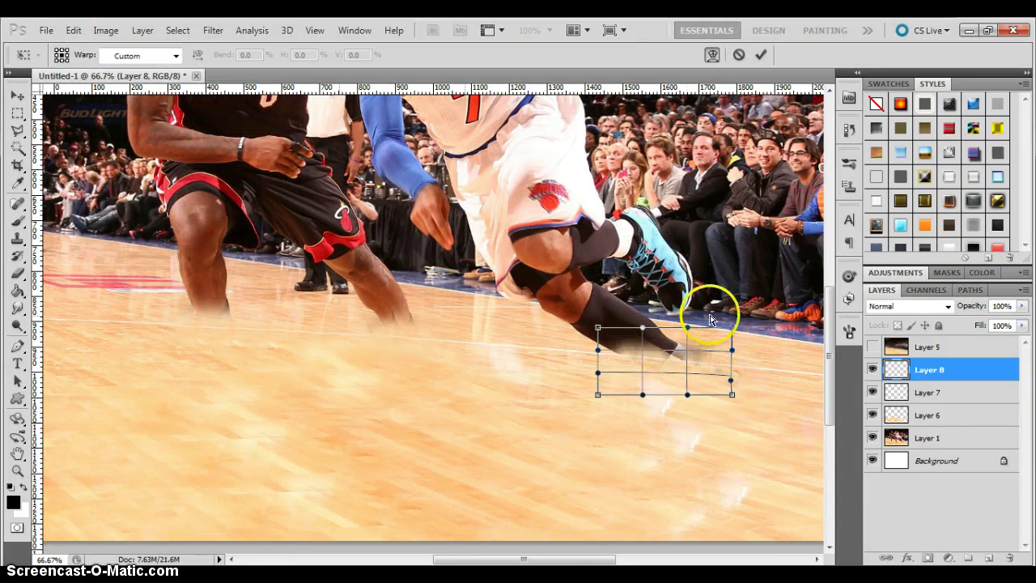
click(761, 54)
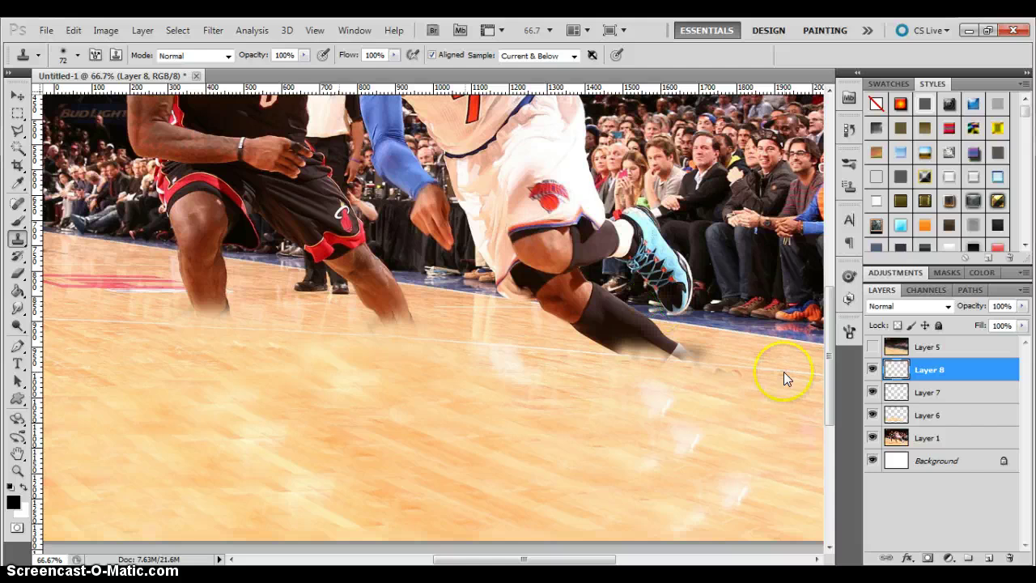
Sample clean court floor and clone it over the leftover shoe marks beyond the number 7 player's front foot
alt+click(722, 420)
click(737, 386)
click(719, 381)
drag(719, 380, 718, 380)
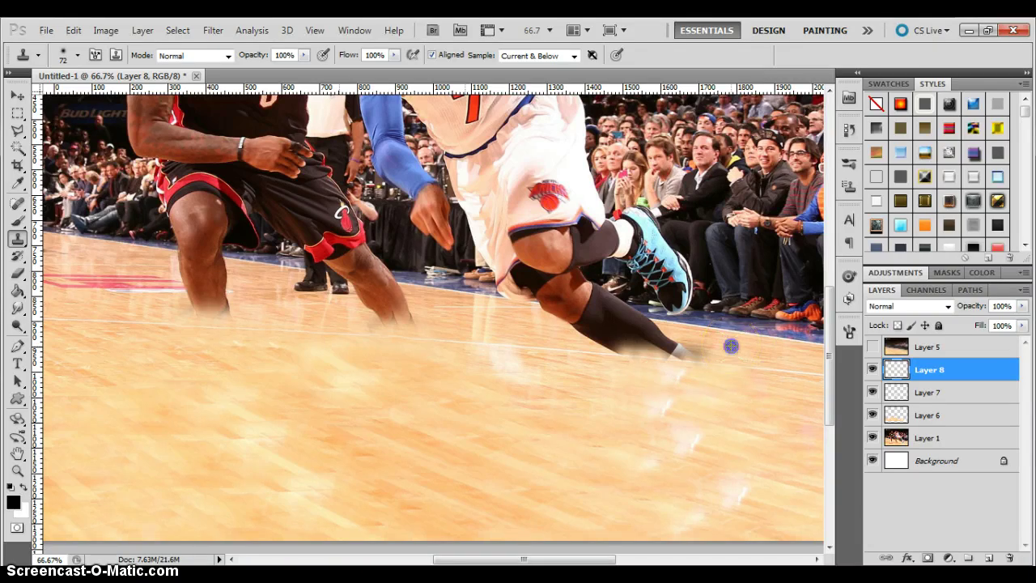
Clone court floor and the white line over the number 7 player's front foot and most of his black sock
click(690, 339)
click(691, 345)
click(694, 344)
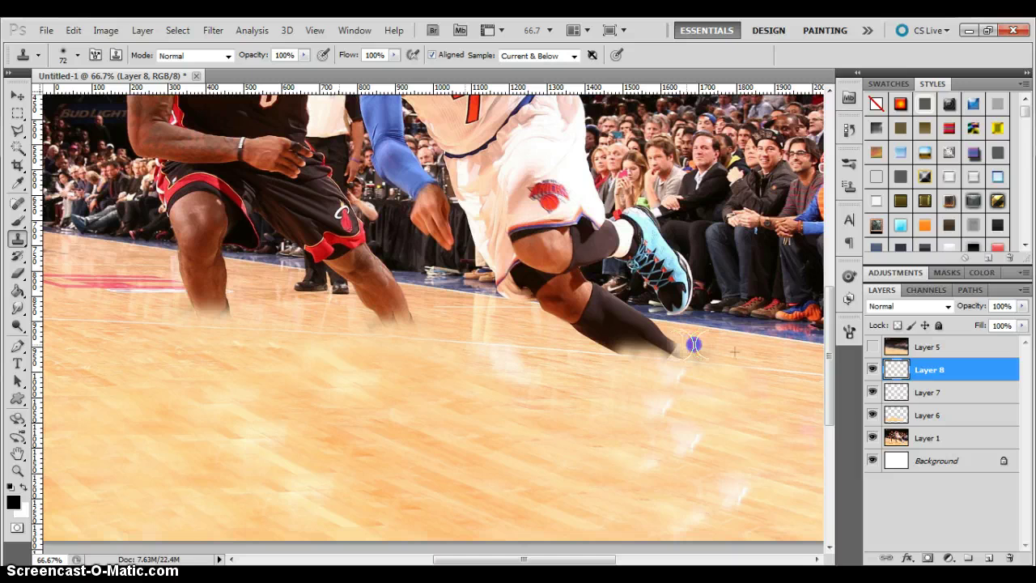
mouse_move(694, 344)
mouse_down()
mouse_move(609, 342)
mouse_move(664, 336)
mouse_move(577, 328)
mouse_up()
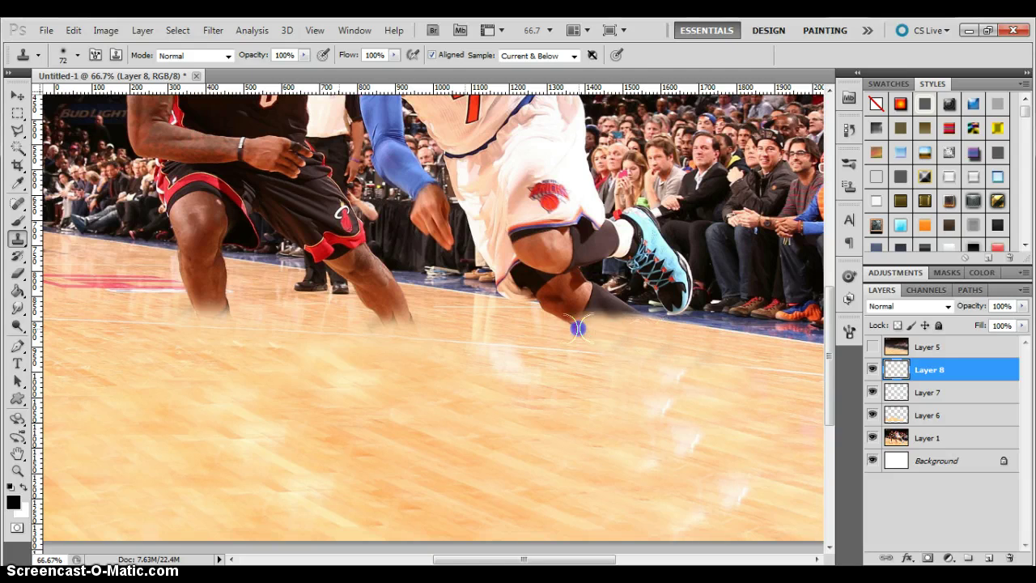
click(578, 328)
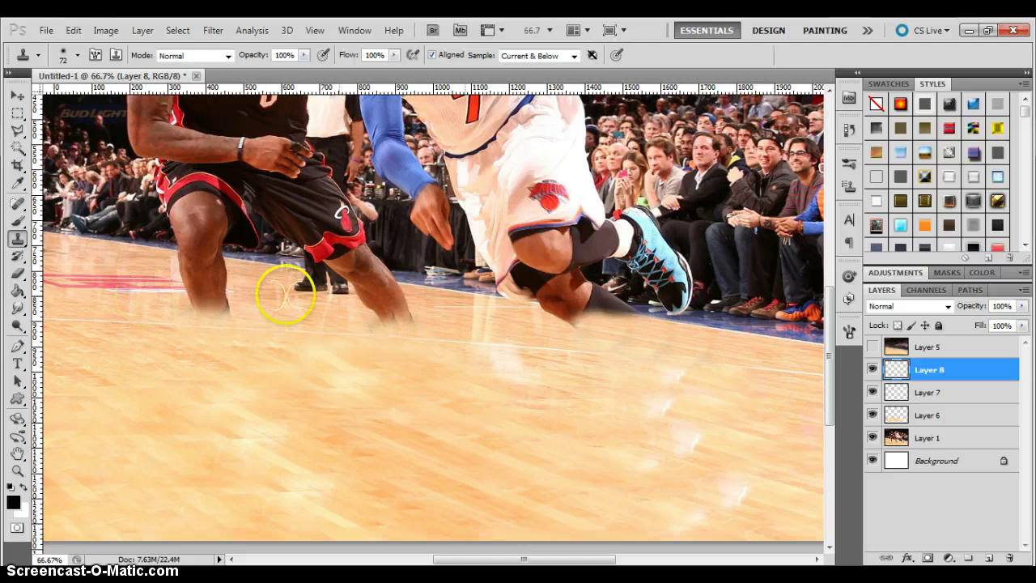
Clone clean court floor over the referee's feet in the background and the number 6 player's rear shin
click(311, 289)
click(324, 287)
drag(324, 288, 377, 313)
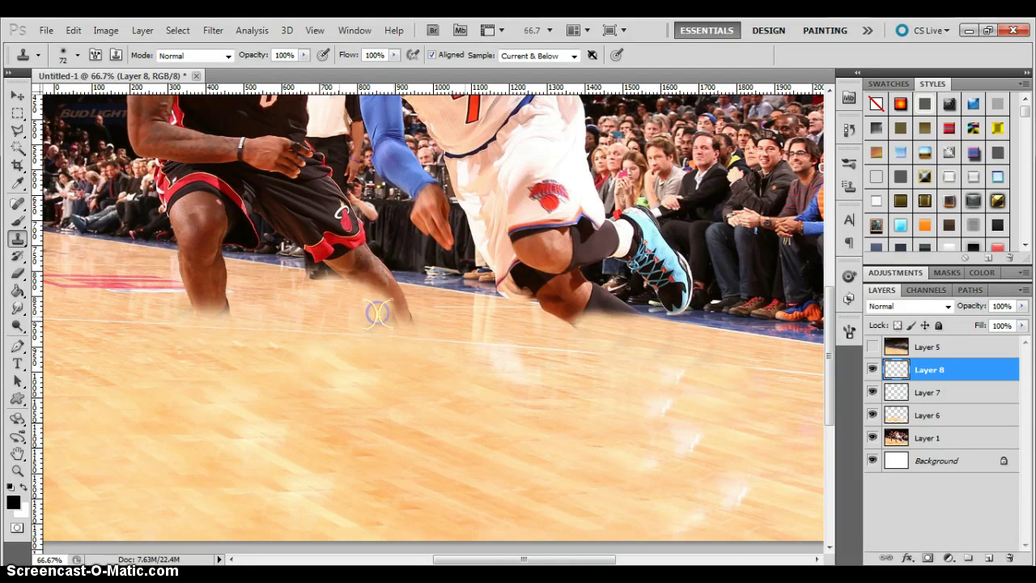
click(289, 277)
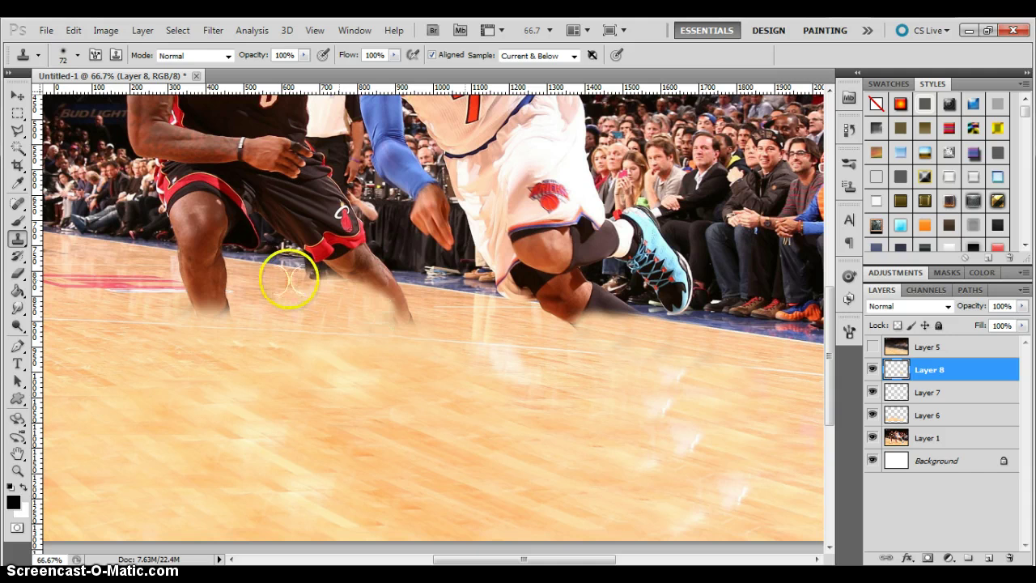
drag(289, 277, 289, 280)
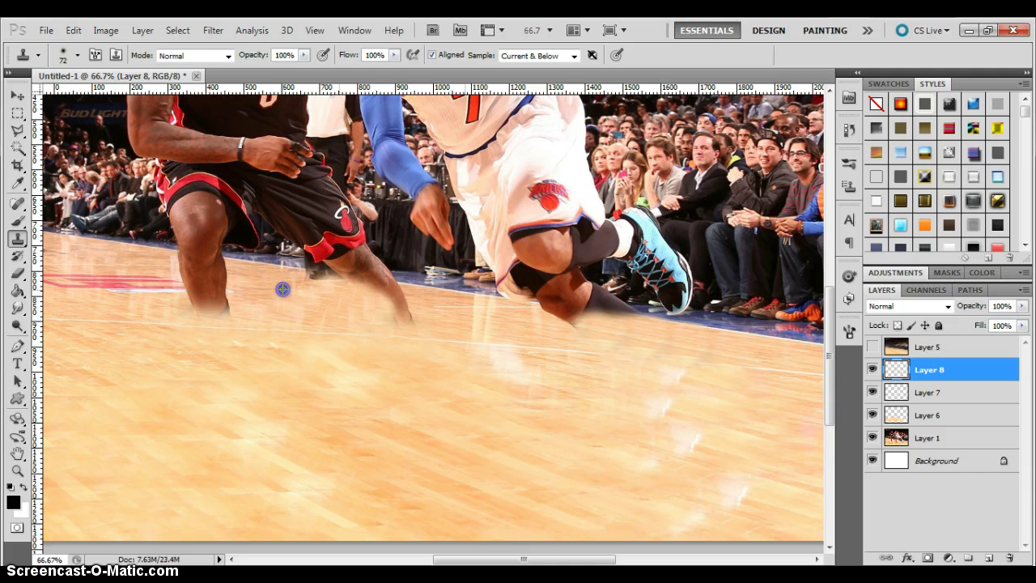
mouse_move(243, 295)
mouse_down()
mouse_move(203, 300)
mouse_move(229, 299)
mouse_move(224, 277)
mouse_move(254, 302)
mouse_move(212, 290)
mouse_up()
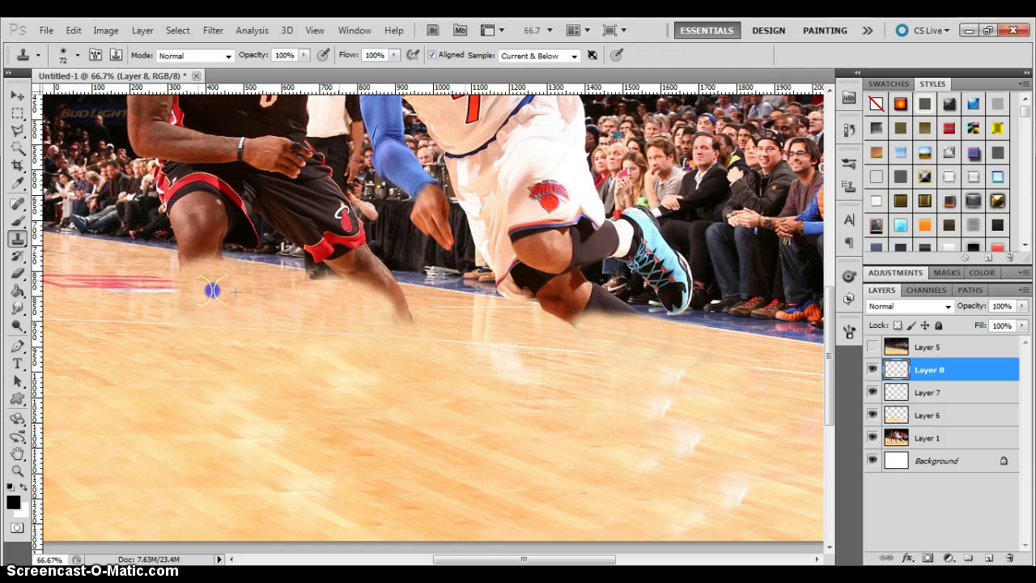
Clone plain court floor over the red floor marking beside the number 6 player
scroll(400, 502, left, 1)
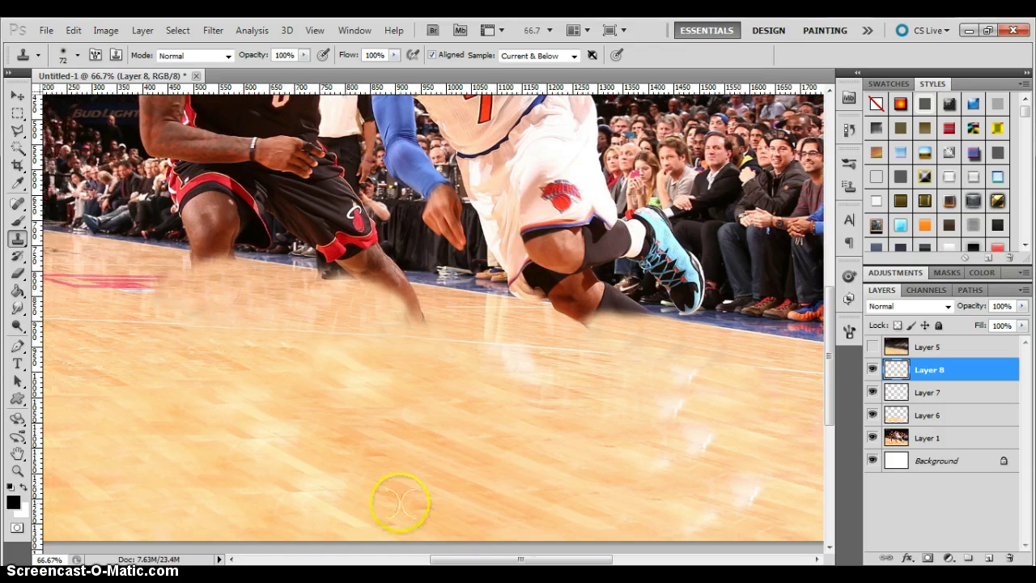
scroll(224, 458, left, 2)
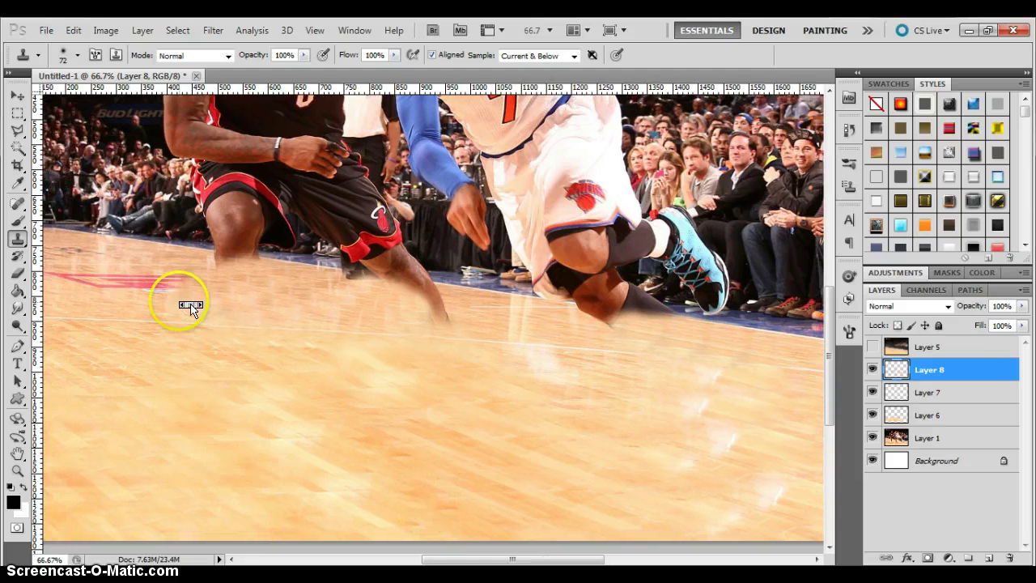
scroll(191, 306, left, 3)
drag(191, 306, 212, 305)
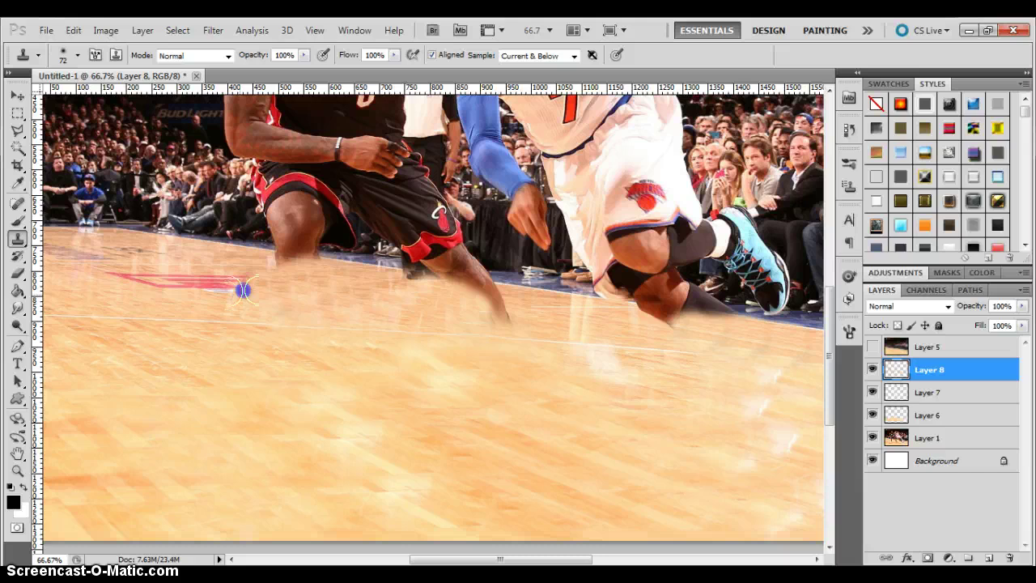
drag(243, 290, 247, 286)
click(309, 291)
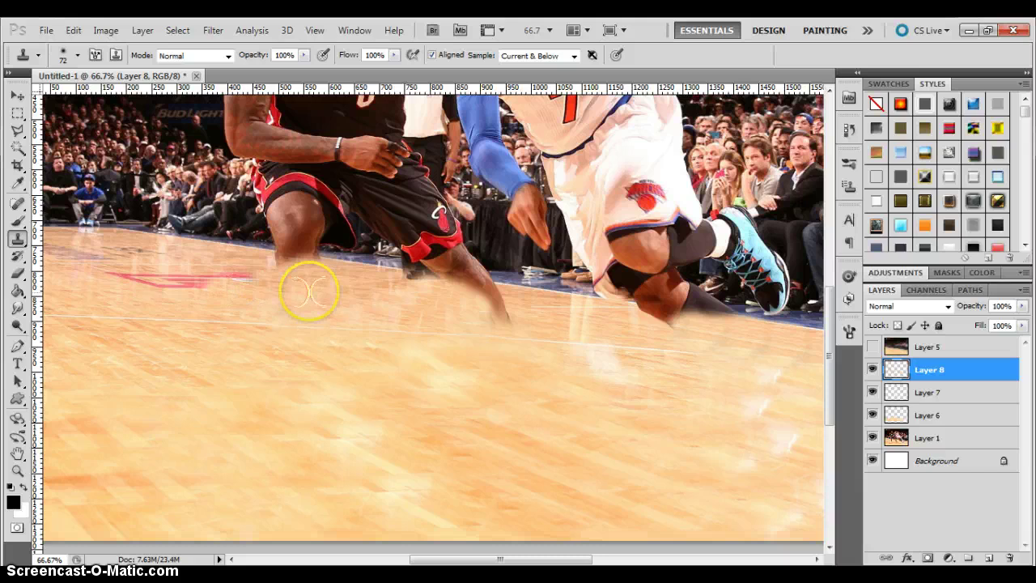
mouse_move(309, 291)
mouse_down()
mouse_move(248, 277)
mouse_move(163, 290)
mouse_move(207, 286)
mouse_move(120, 280)
mouse_up()
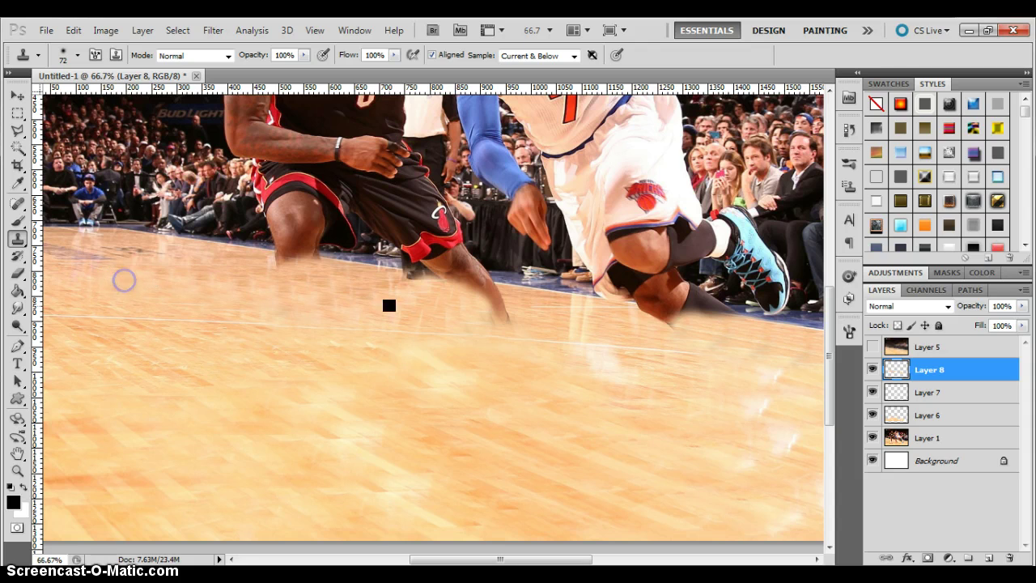
Sample clean court floor and clone it over the number 6 player's front shin and the number 7 player's lower leg
click(446, 291)
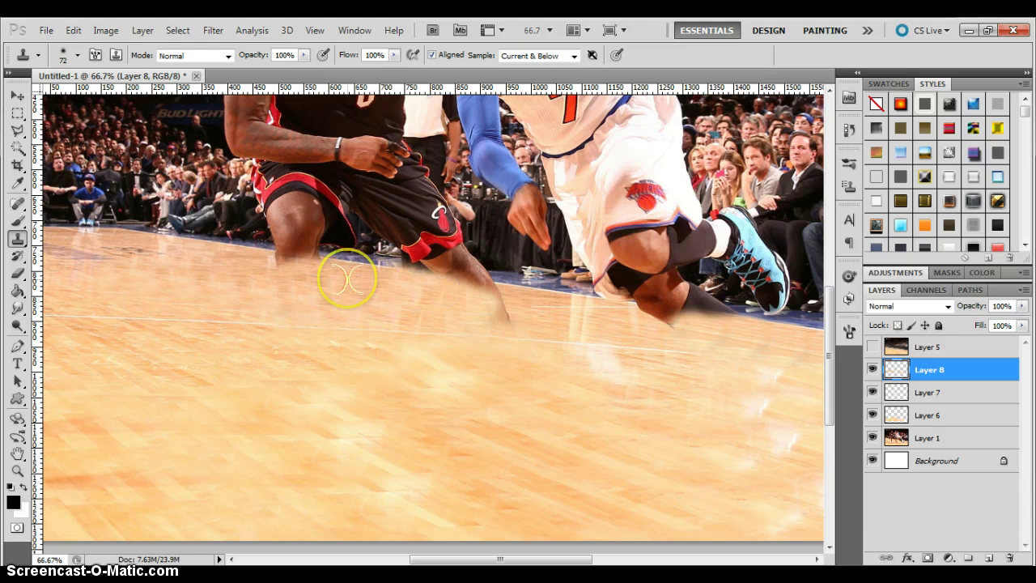
alt+click(347, 278)
click(501, 305)
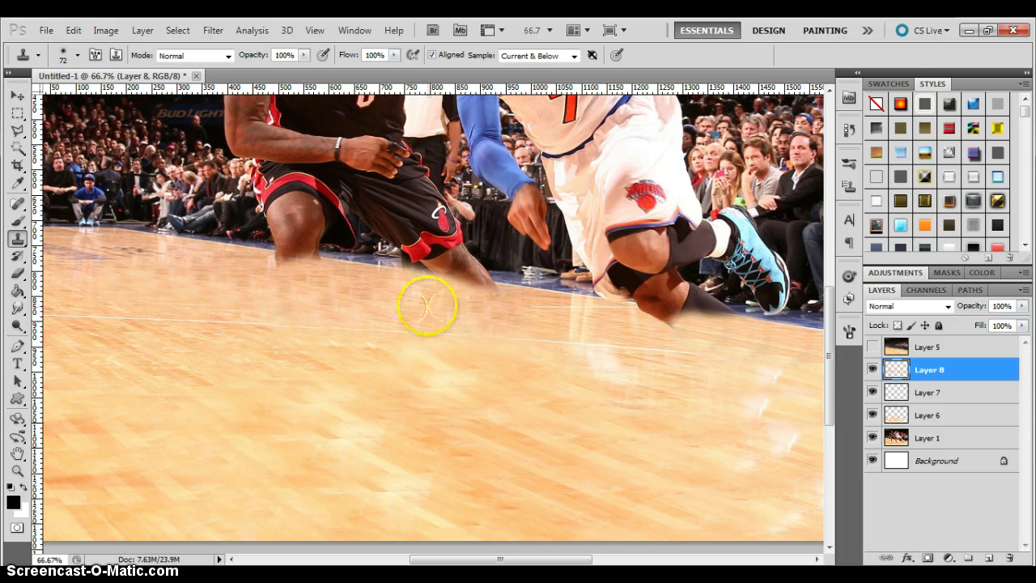
click(494, 302)
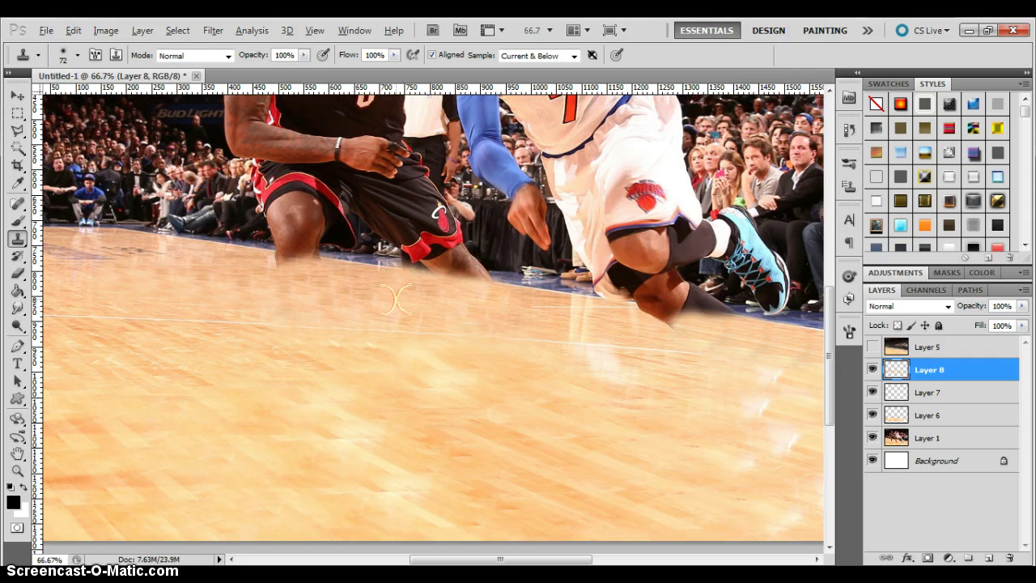
drag(360, 285, 270, 261)
scroll(518, 301, right, 1)
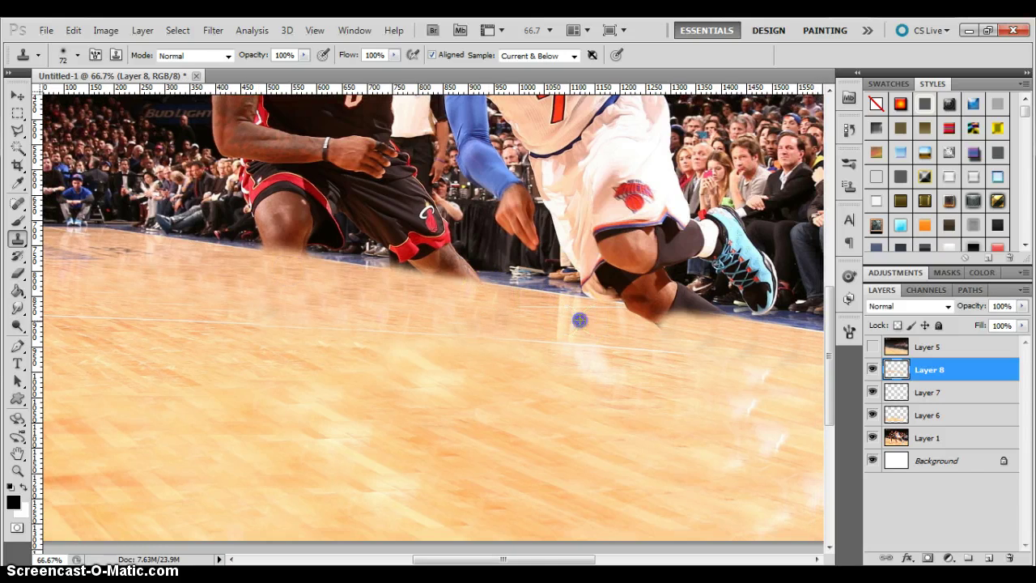
drag(652, 320, 654, 327)
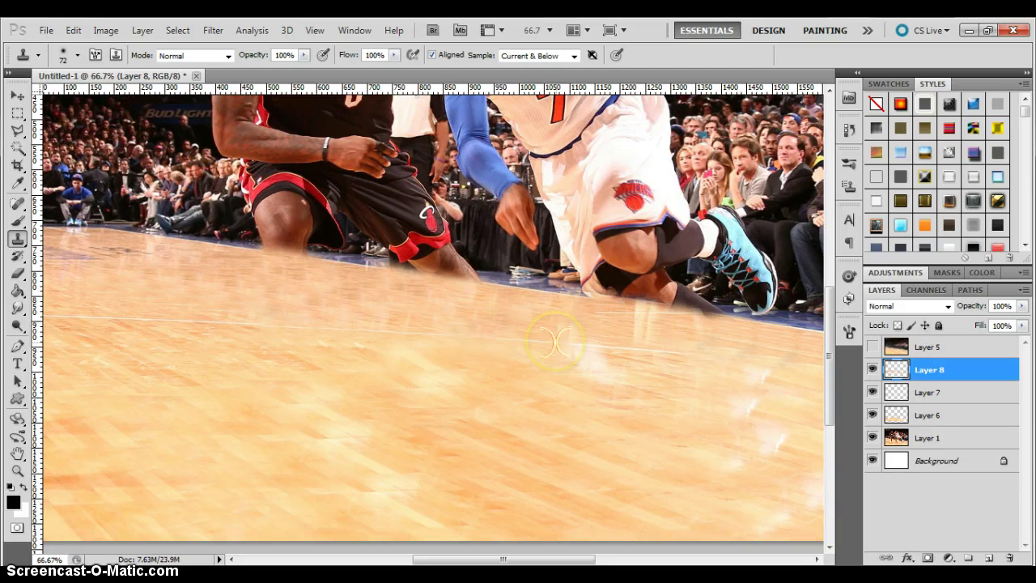
Set the Clone Stamp brush size to 99 px
key(ctrl+minus)
key(ctrl+minus)
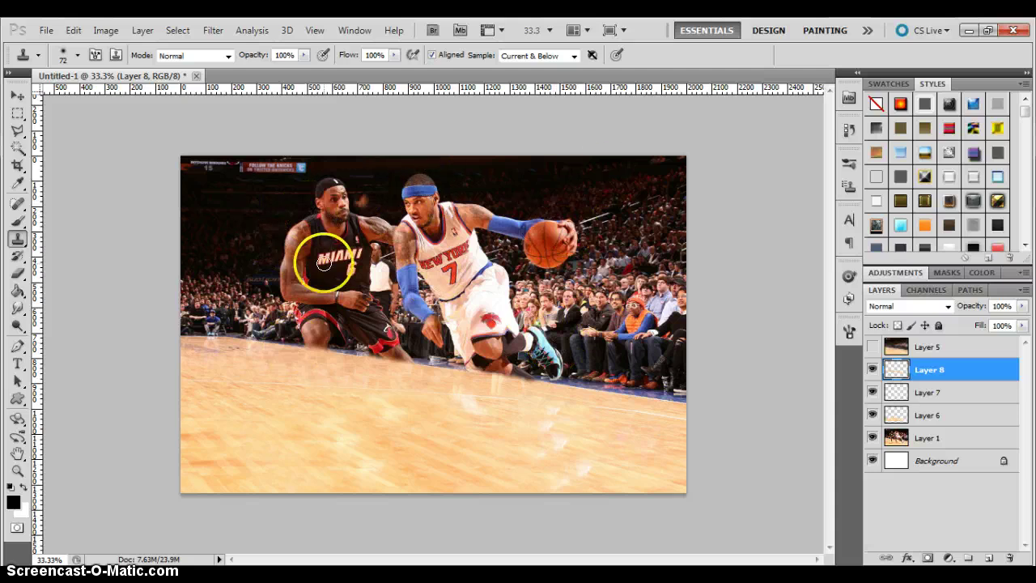
click(77, 55)
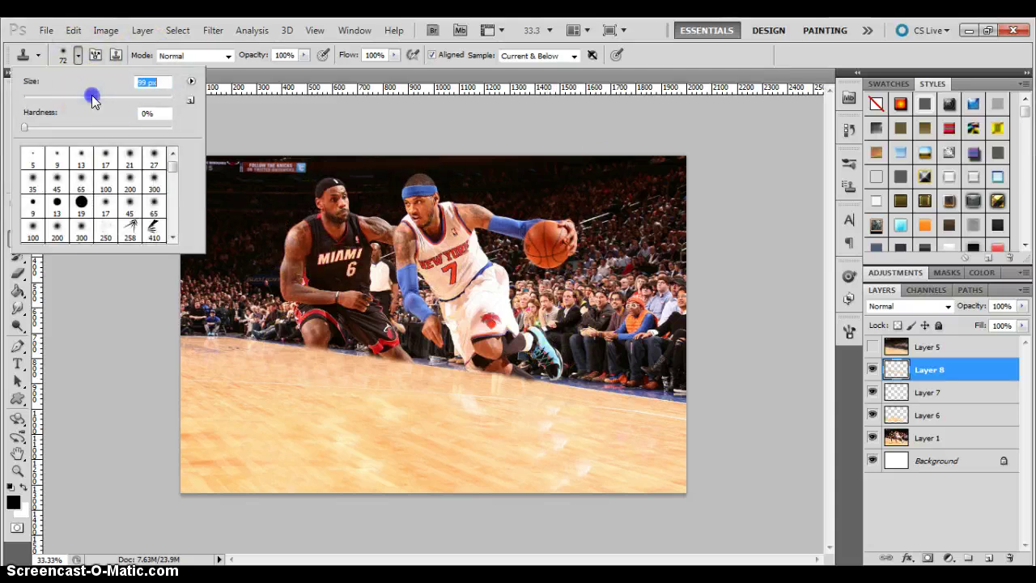
drag(92, 98, 95, 97)
Undo the first stroke over the number 7 player's face, and clone the dark stands over his head, outstretched arm and ball
alt+click(574, 187)
mouse_move(420, 204)
mouse_down()
mouse_move(591, 187)
mouse_move(562, 175)
mouse_move(592, 171)
mouse_move(552, 196)
mouse_move(638, 195)
mouse_move(419, 196)
mouse_move(460, 203)
mouse_up()
key(ctrl+z)
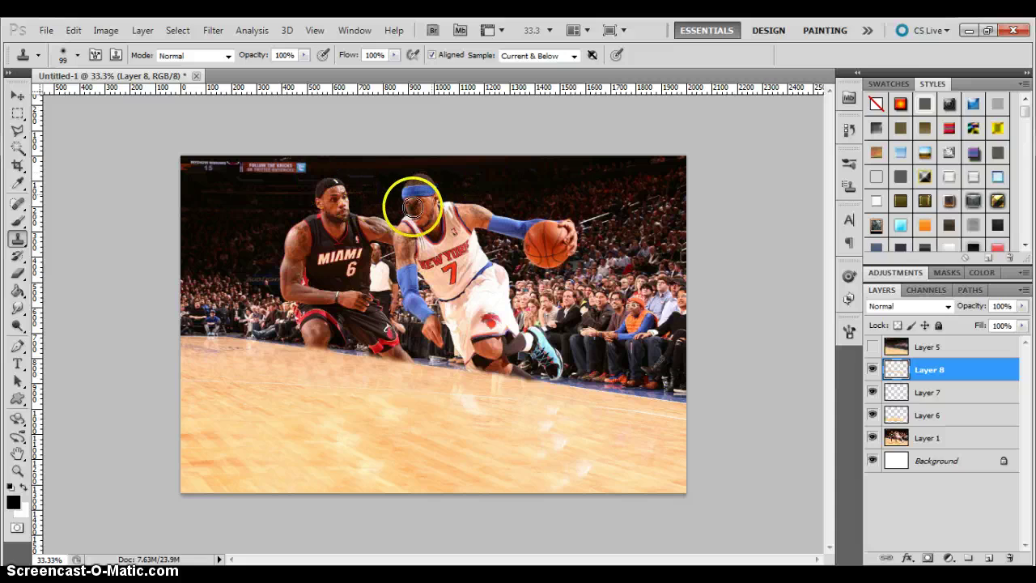
drag(412, 189, 435, 189)
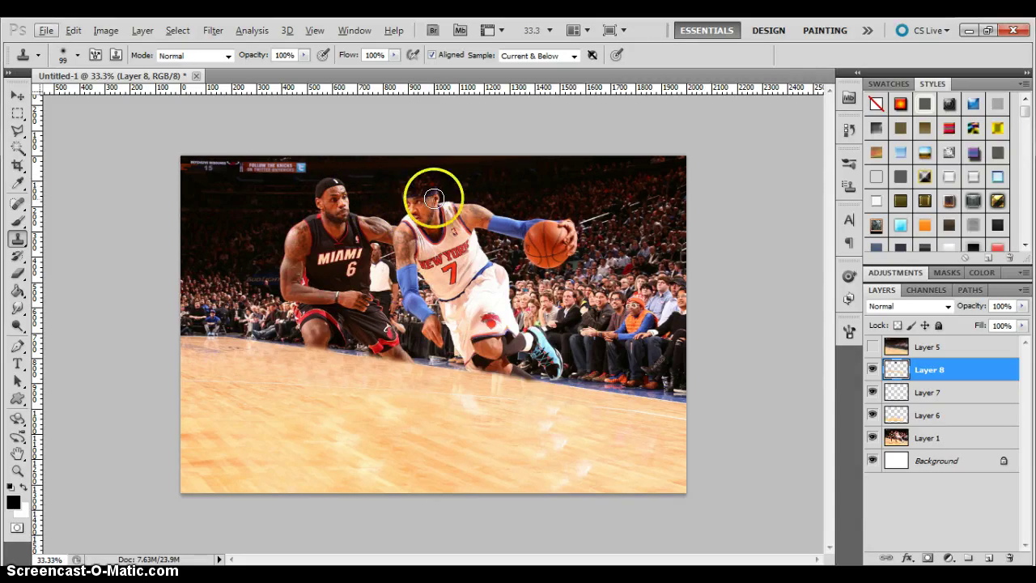
alt+click(565, 172)
mouse_move(470, 180)
mouse_down()
mouse_move(425, 184)
mouse_move(449, 179)
mouse_move(437, 189)
mouse_move(460, 196)
mouse_move(436, 193)
mouse_move(460, 196)
mouse_move(465, 209)
mouse_move(468, 191)
mouse_move(481, 230)
mouse_up()
mouse_move(443, 180)
mouse_down()
mouse_move(409, 208)
mouse_move(562, 232)
mouse_move(543, 213)
mouse_move(566, 225)
mouse_up()
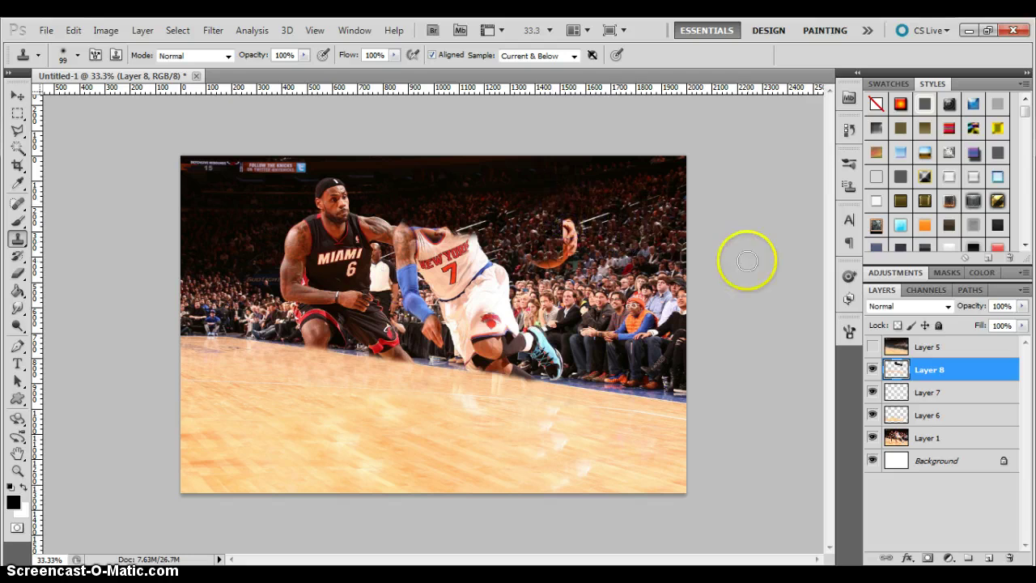
click(585, 233)
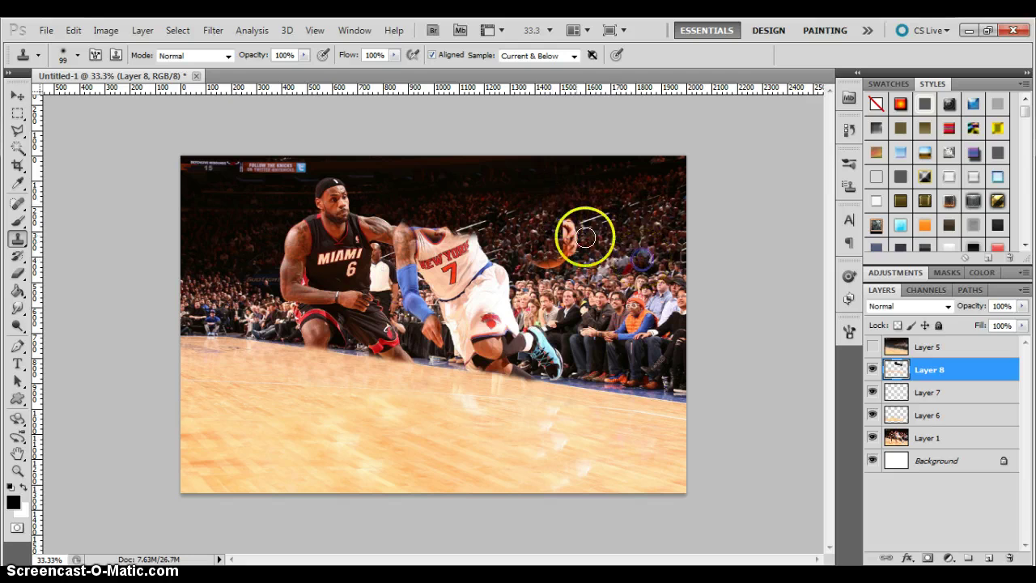
mouse_move(578, 235)
mouse_down()
mouse_move(560, 243)
mouse_move(569, 231)
mouse_up()
key(ctrl+z)
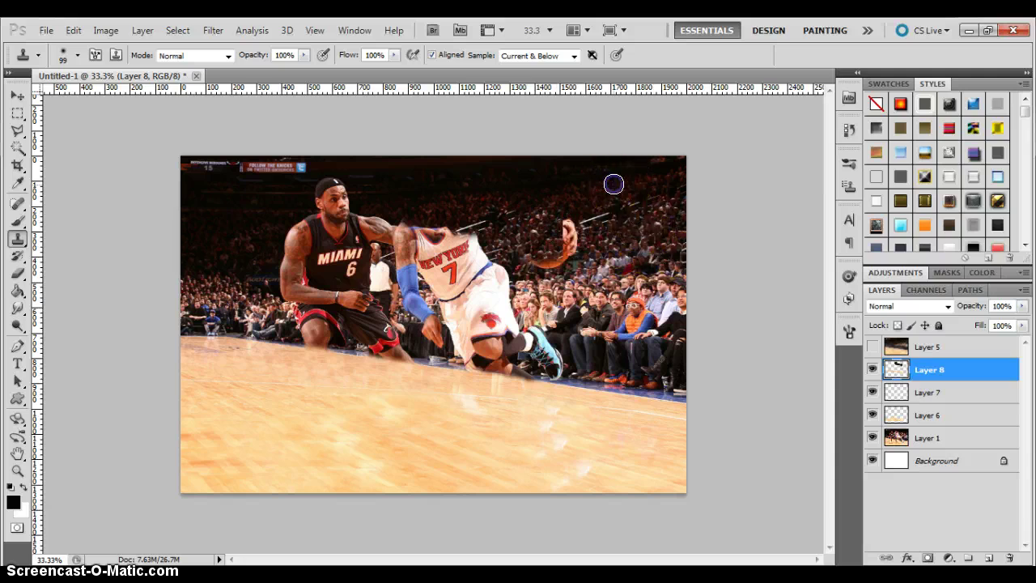
Sample the dark upper stands and clone them over the number 7 player's remaining hand and forearm
alt+click(614, 184)
click(562, 223)
mouse_move(562, 223)
mouse_down()
mouse_move(537, 252)
mouse_move(530, 227)
mouse_up()
alt+click(586, 255)
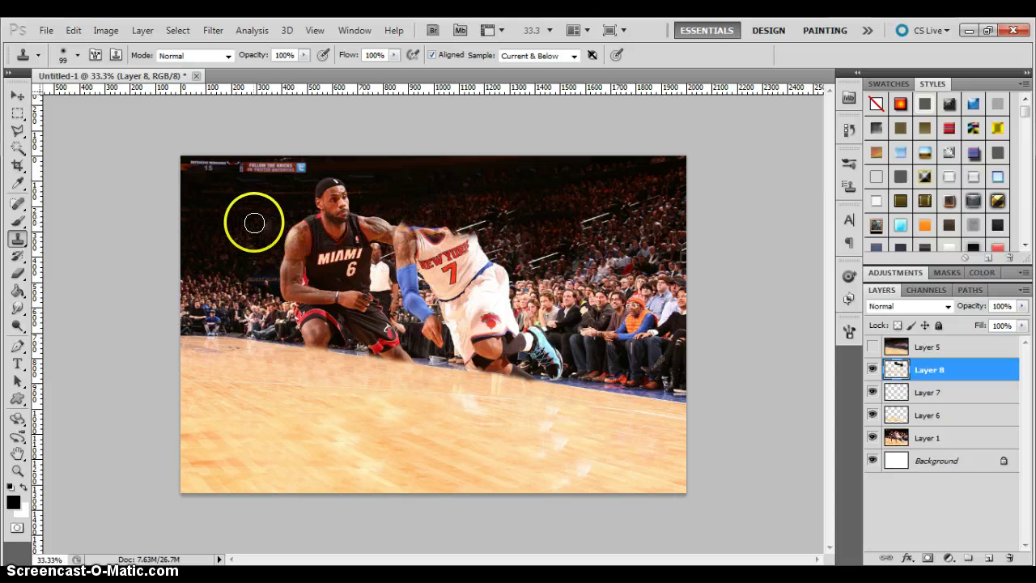
Sample the crowd behind the number 6 player and clone it over his head, shoulders and near arm
alt+click(210, 196)
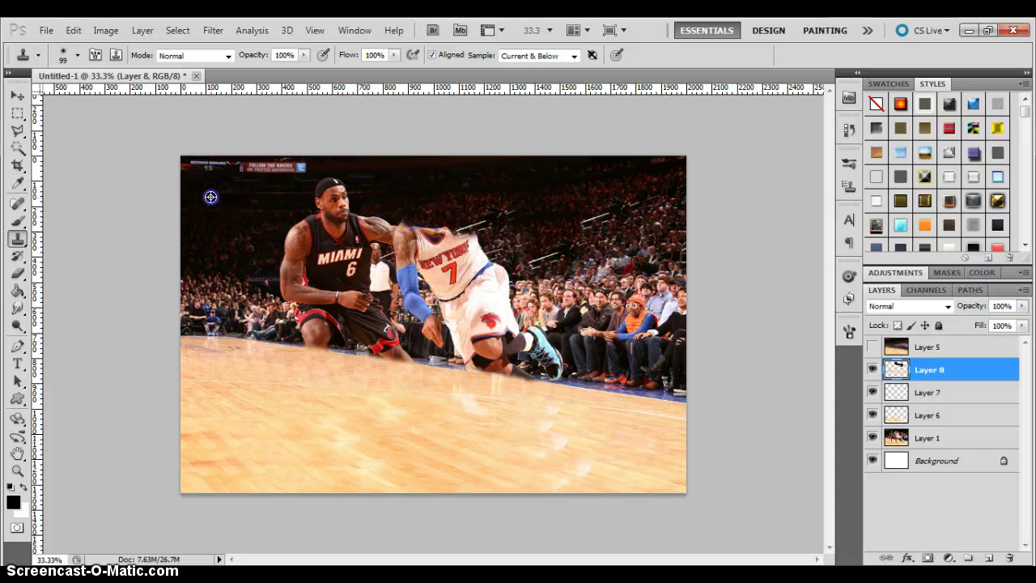
mouse_move(343, 194)
mouse_down()
mouse_move(318, 202)
mouse_move(345, 213)
mouse_move(322, 229)
mouse_move(366, 225)
mouse_move(335, 222)
mouse_move(344, 195)
mouse_move(389, 233)
mouse_up()
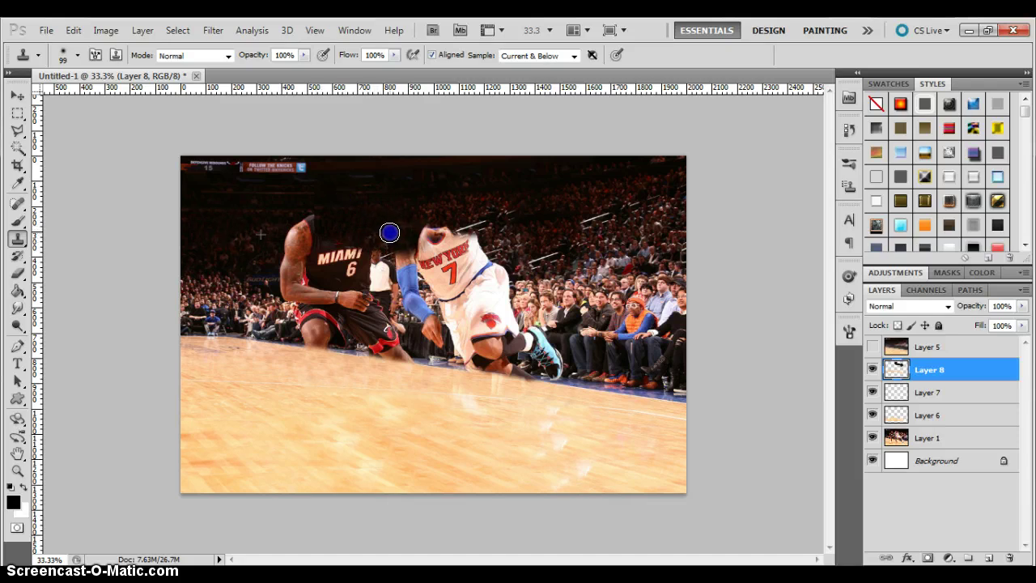
alt+click(219, 234)
click(309, 227)
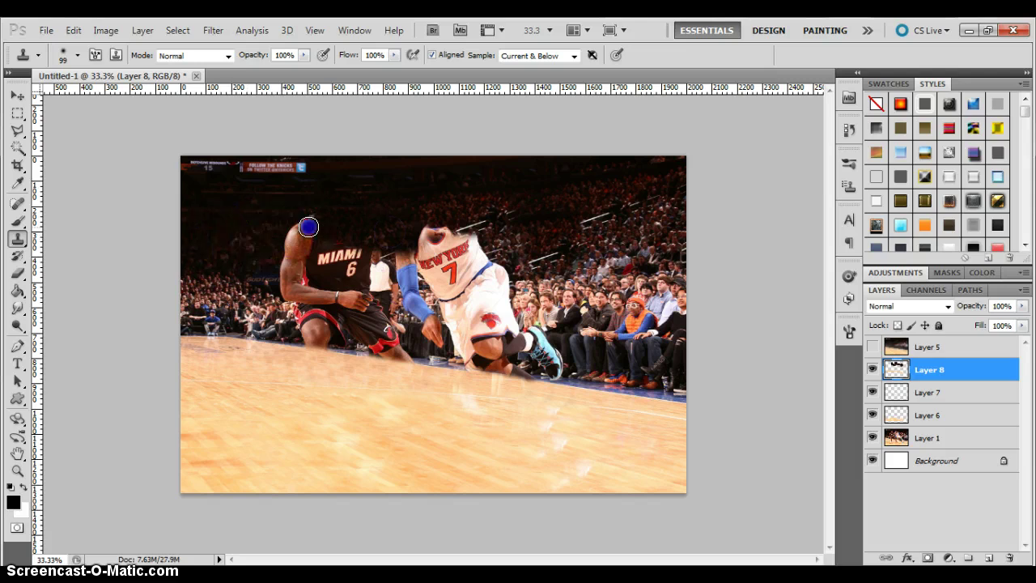
drag(299, 229, 297, 283)
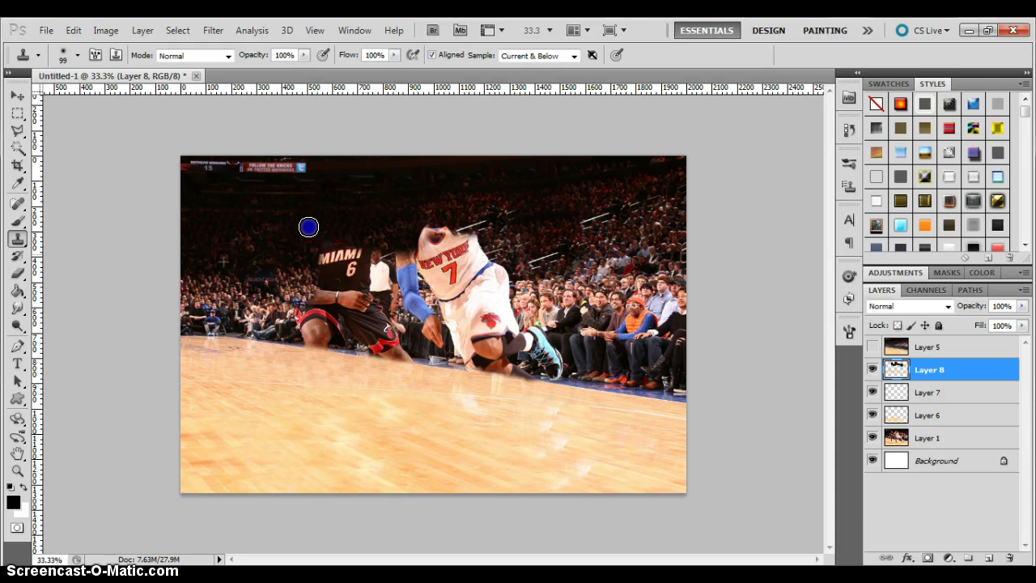
Clone the crowd over the number 6 player's remaining body, the referee and the number 7 player's neck and near arm
mouse_move(308, 227)
mouse_down()
mouse_move(351, 244)
mouse_move(314, 258)
mouse_move(334, 253)
mouse_move(387, 267)
mouse_move(380, 273)
mouse_move(455, 243)
mouse_up()
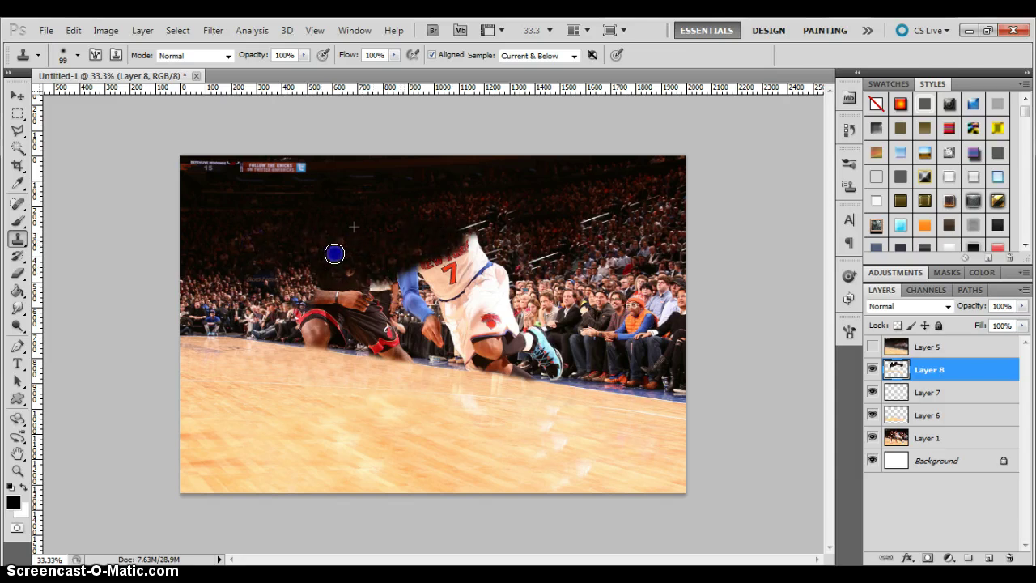
mouse_move(334, 253)
mouse_down()
mouse_move(405, 278)
mouse_move(310, 286)
mouse_move(303, 319)
mouse_move(320, 304)
mouse_move(301, 317)
mouse_move(356, 333)
mouse_up()
click(252, 311)
drag(356, 333, 301, 317)
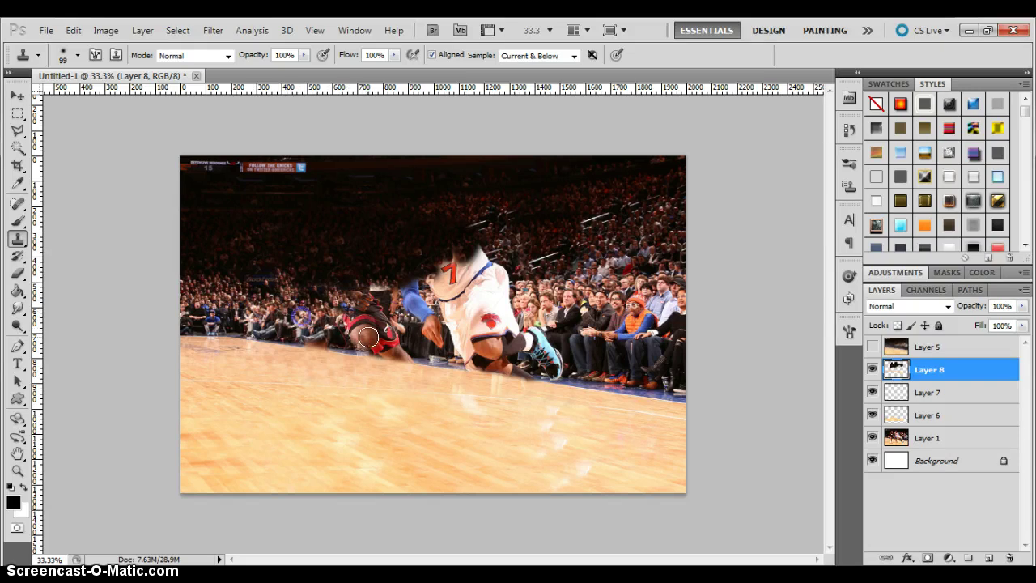
mouse_move(368, 337)
mouse_down()
mouse_move(326, 323)
mouse_move(383, 327)
mouse_move(349, 324)
mouse_move(413, 298)
mouse_move(403, 285)
mouse_move(372, 329)
mouse_move(410, 353)
mouse_move(365, 338)
mouse_up()
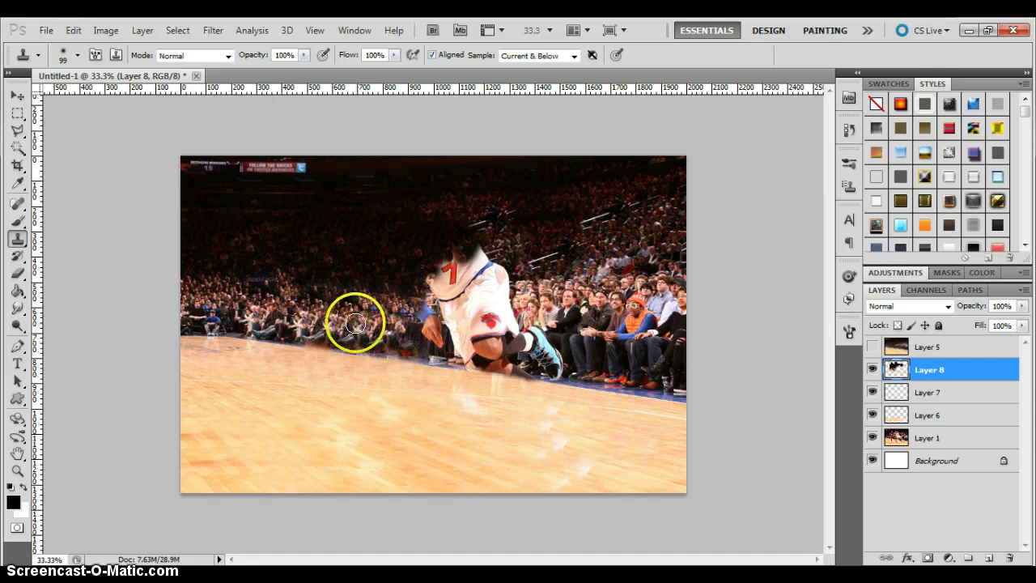
Touch up the cloned courtside spectators where the number 6 player stood
click(355, 323)
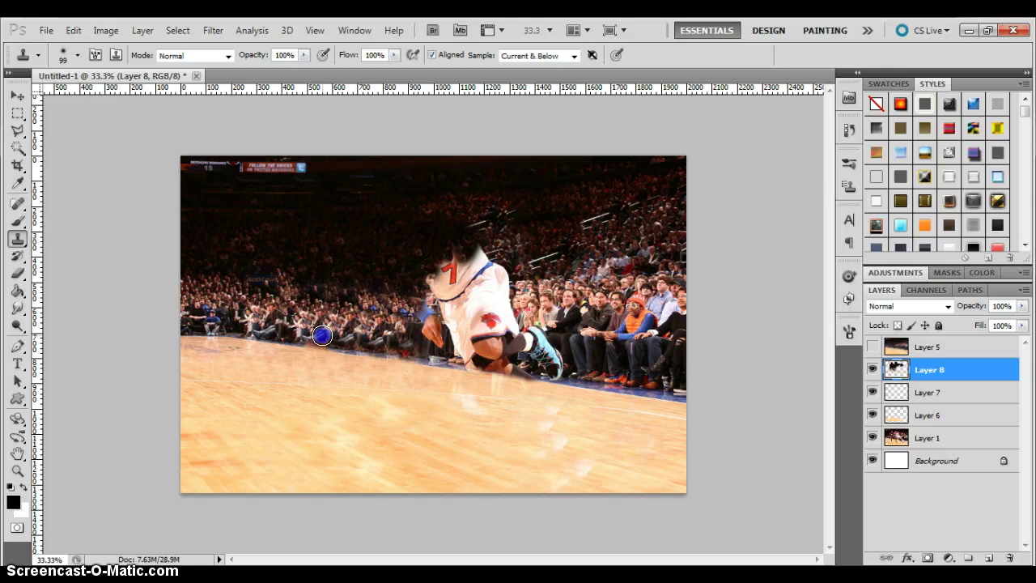
drag(321, 335, 359, 320)
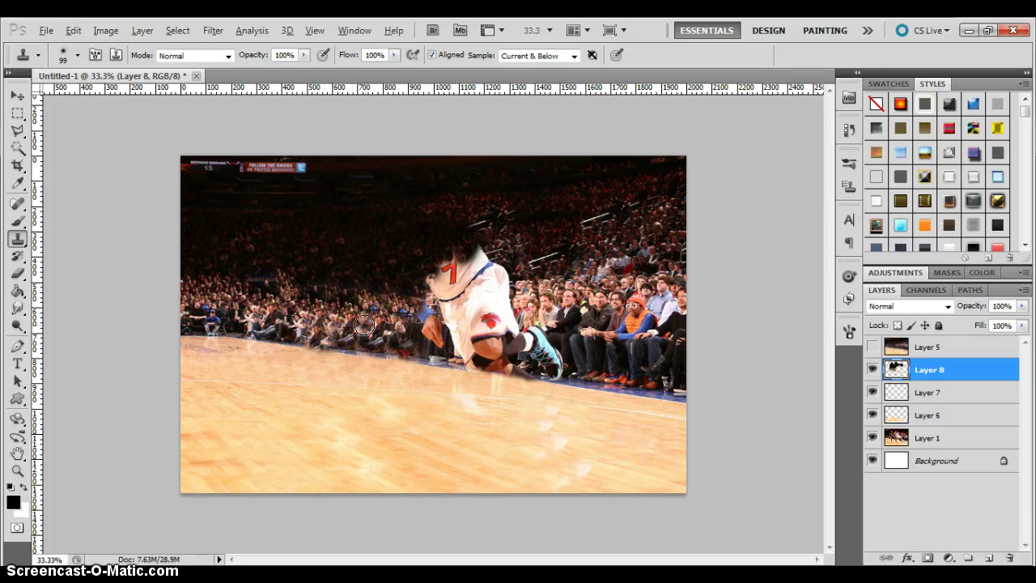
mouse_move(410, 275)
mouse_down()
mouse_move(492, 260)
mouse_move(453, 271)
mouse_up()
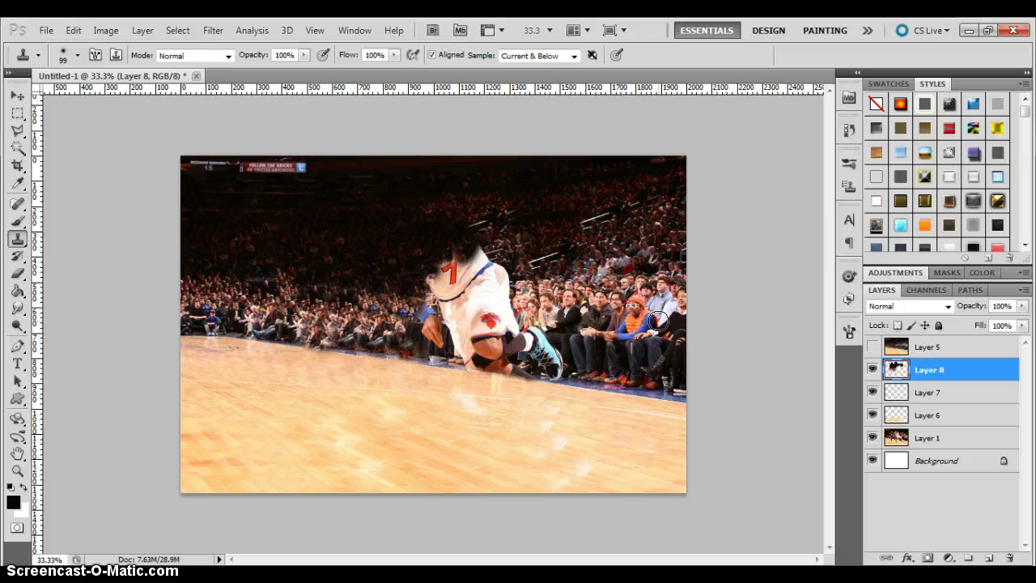
mouse_move(566, 332)
mouse_down()
mouse_move(546, 347)
mouse_move(536, 322)
mouse_move(472, 320)
mouse_move(490, 354)
mouse_move(446, 327)
mouse_move(453, 310)
mouse_up()
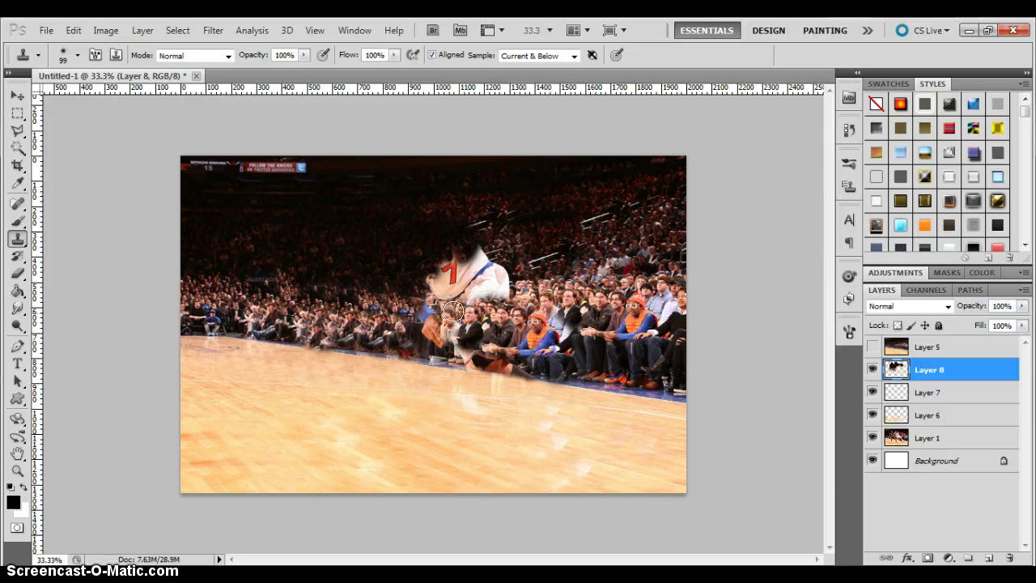
key(ctrl+alt+z)
key(ctrl+alt+z)
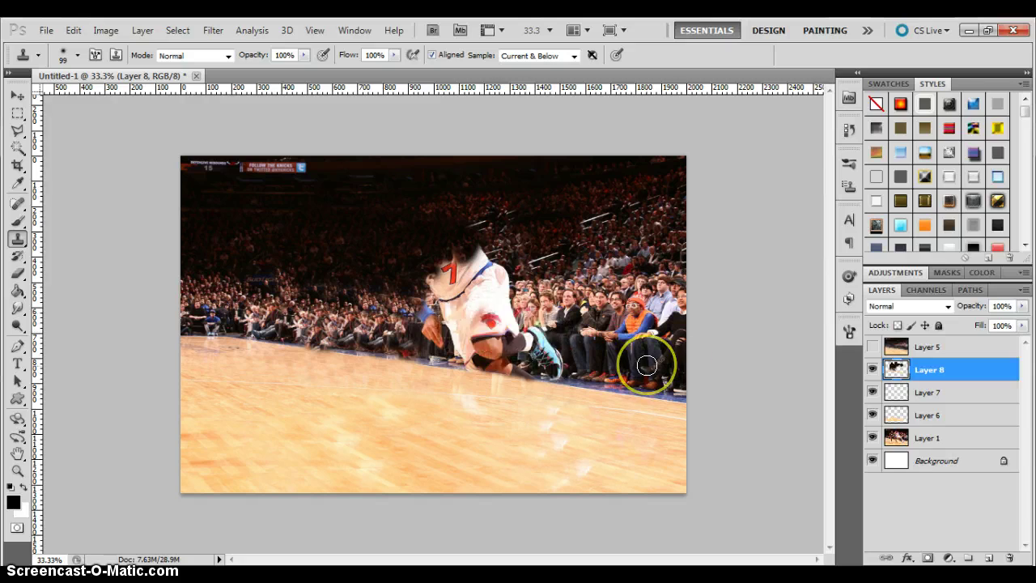
Clone the courtside spectators over the number 7 player's remaining legs, shorts, jersey and shoulder
mouse_move(559, 359)
mouse_down()
mouse_move(541, 359)
mouse_move(502, 318)
mouse_move(466, 306)
mouse_move(495, 359)
mouse_up()
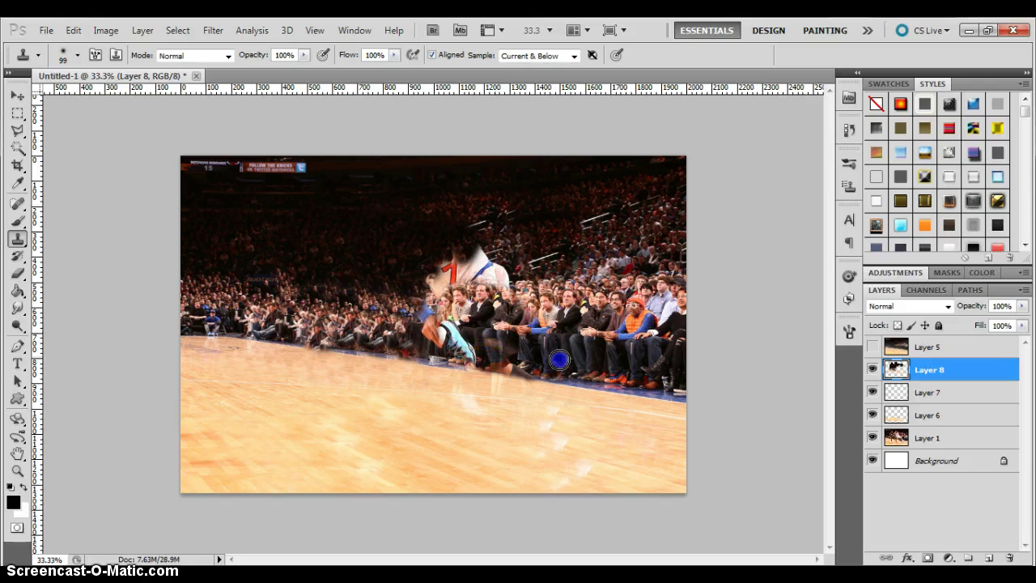
mouse_move(560, 359)
mouse_down()
mouse_move(519, 367)
mouse_move(537, 368)
mouse_move(434, 317)
mouse_move(463, 353)
mouse_move(456, 324)
mouse_move(445, 325)
mouse_move(495, 291)
mouse_move(490, 280)
mouse_move(506, 289)
mouse_up()
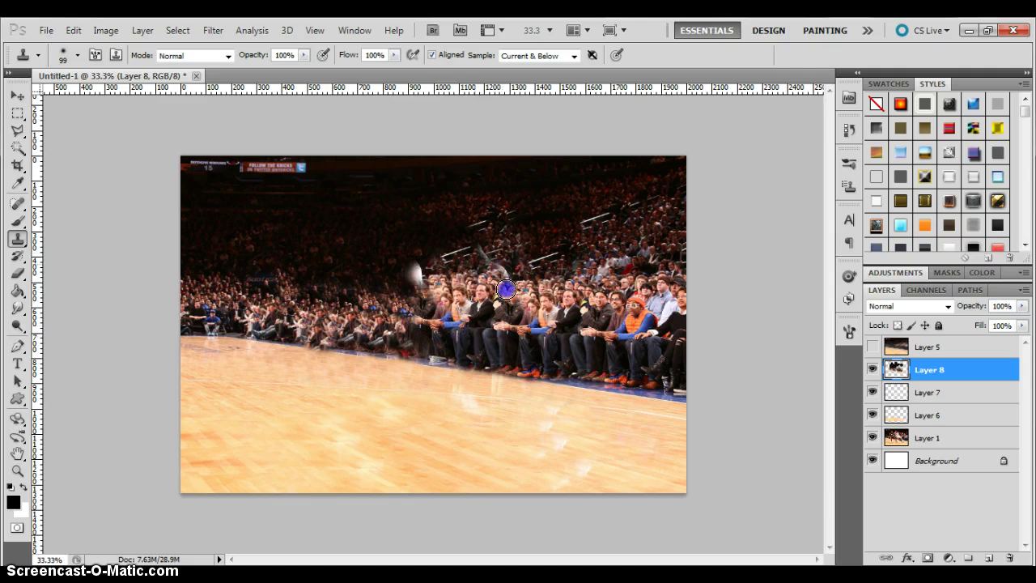
mouse_move(486, 275)
mouse_down()
mouse_move(439, 294)
mouse_move(417, 280)
mouse_up()
Sample the dark upper stands and clone them over the stray cloned heads and white railings above the courtside crowd
alt+click(413, 239)
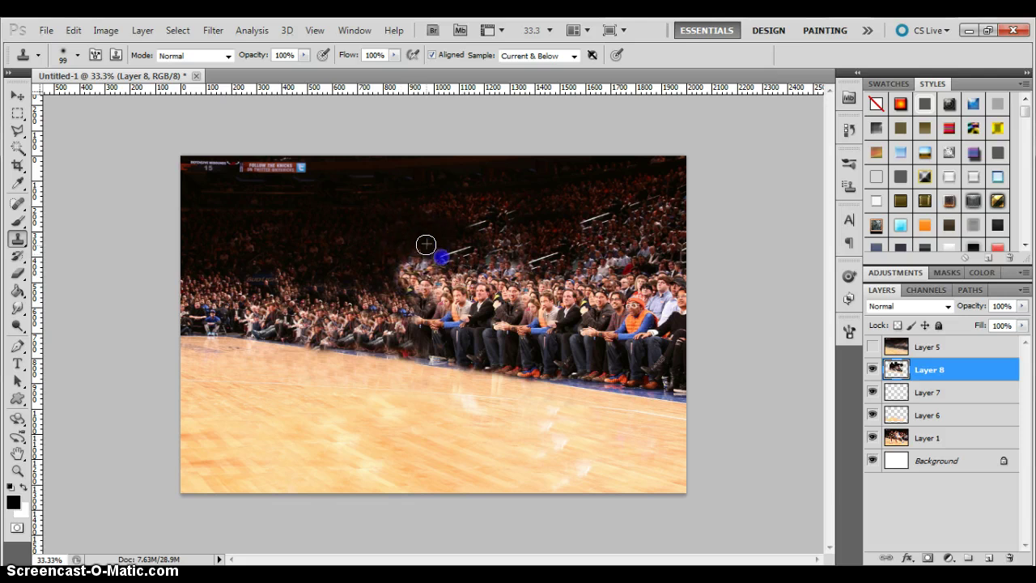
click(385, 227)
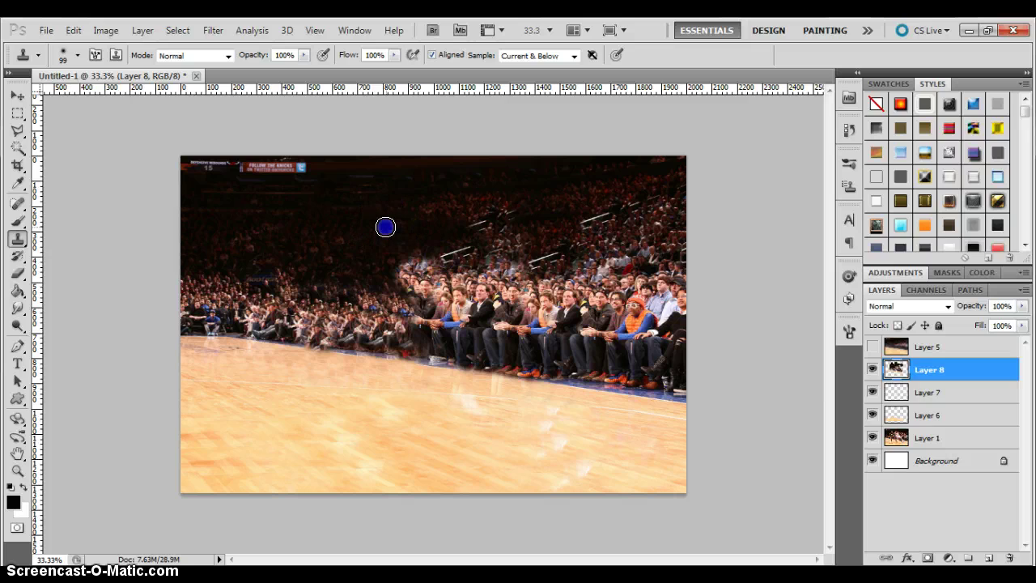
drag(423, 264, 424, 266)
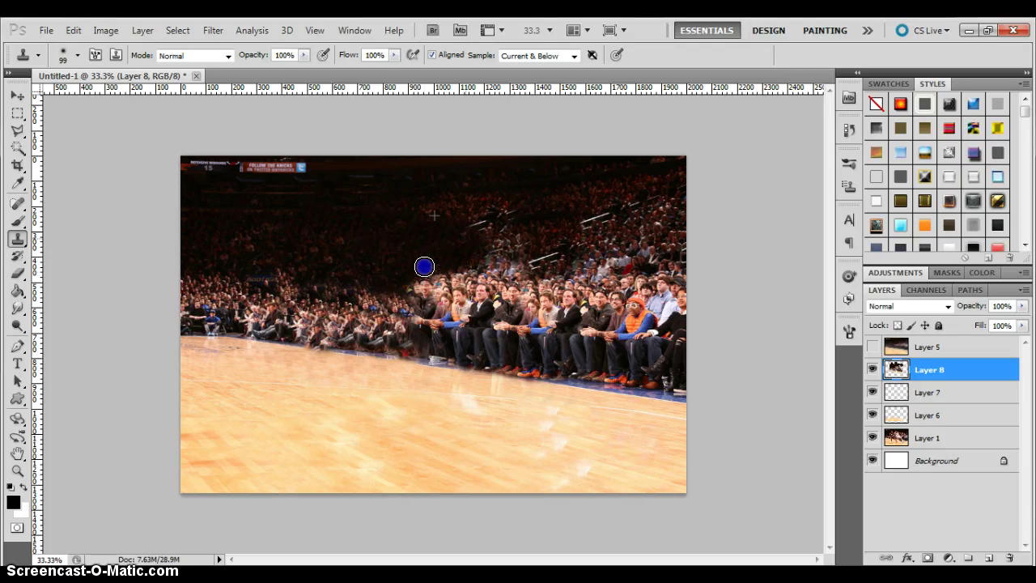
drag(488, 232, 495, 244)
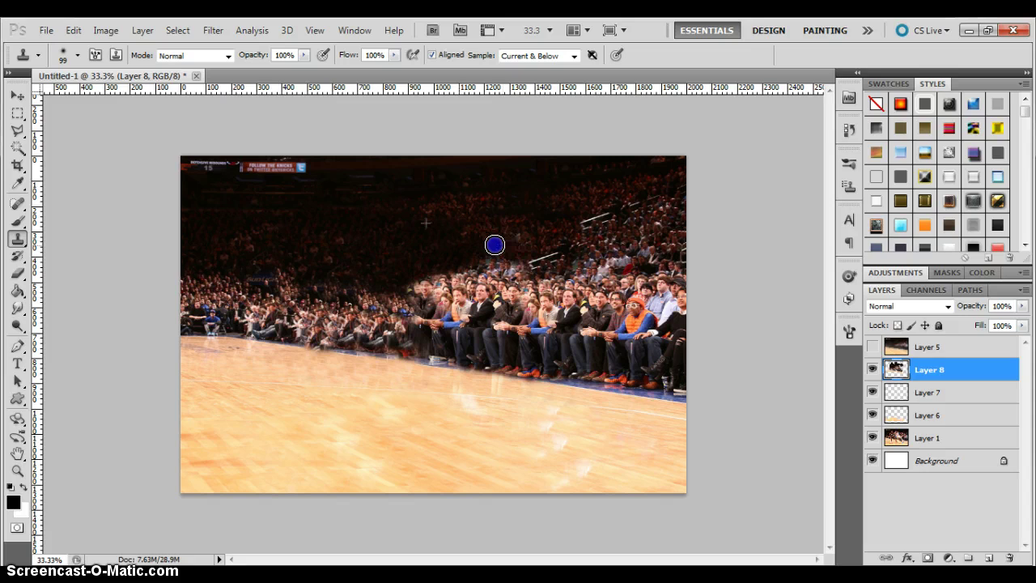
Compare the photo with Layer 8 hidden and shown, and merge Layers 8, 7, 6 and 1 into one layer
click(872, 369)
click(873, 369)
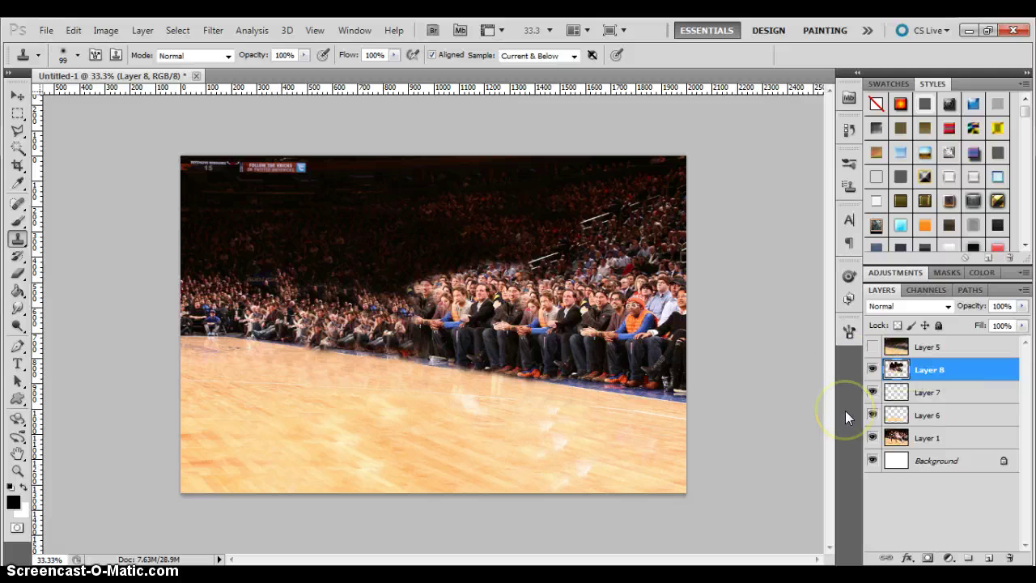
shift+click(927, 438)
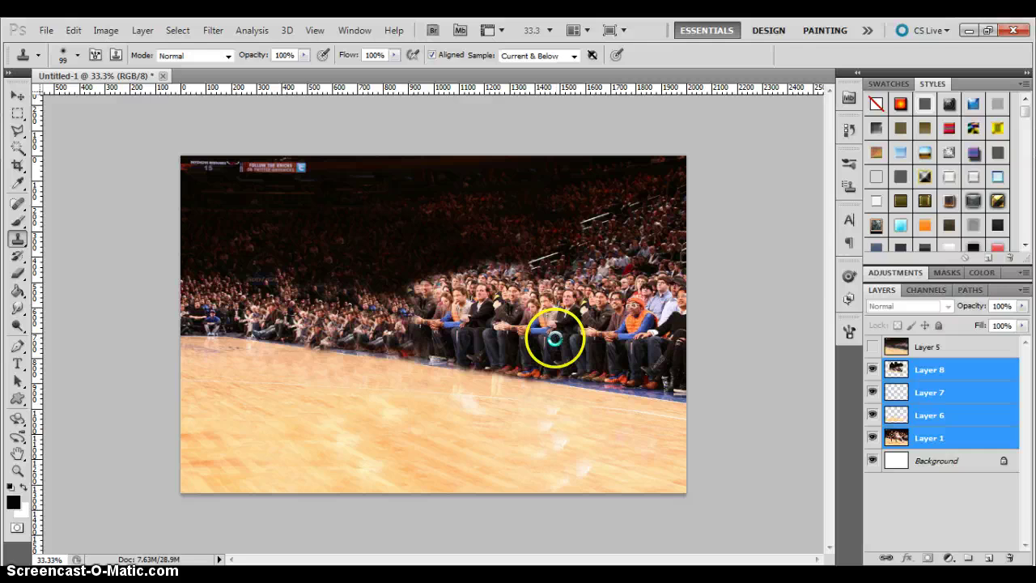
key(ctrl+w)
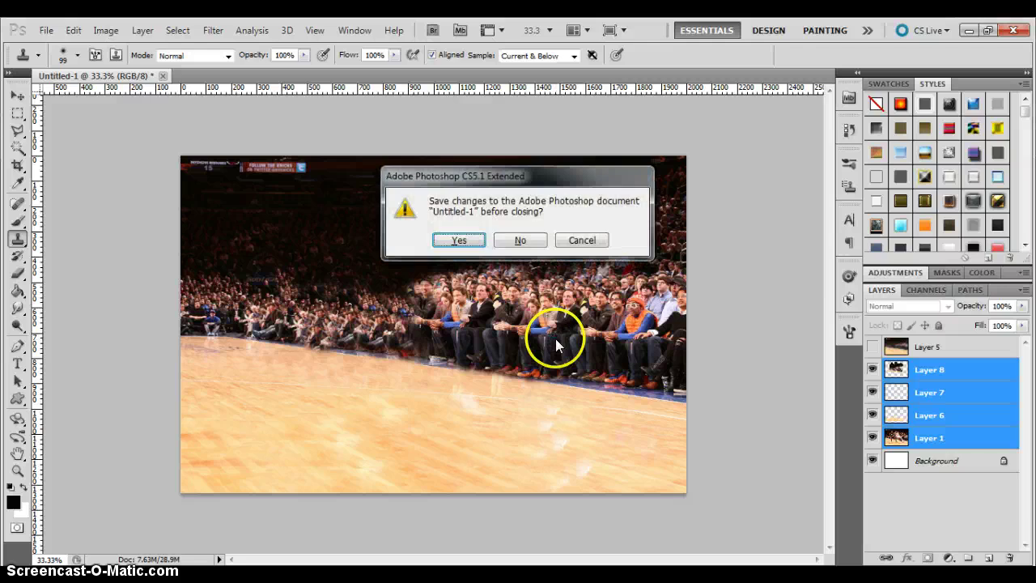
click(582, 240)
key(ctrl+e)
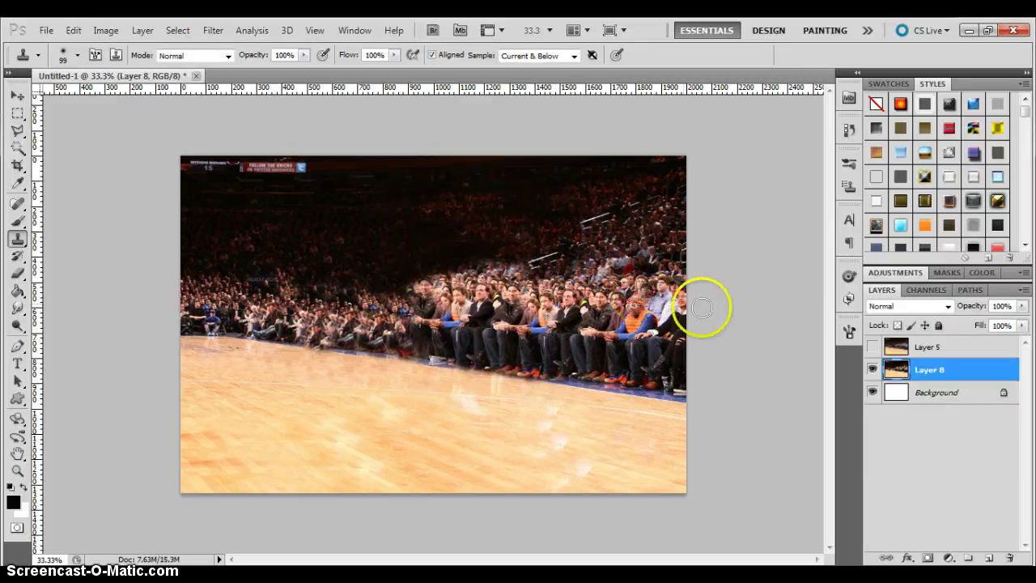
Outline the whole crowd area above the court edge with the Polygonal Lasso and copy it to a new layer
click(17, 129)
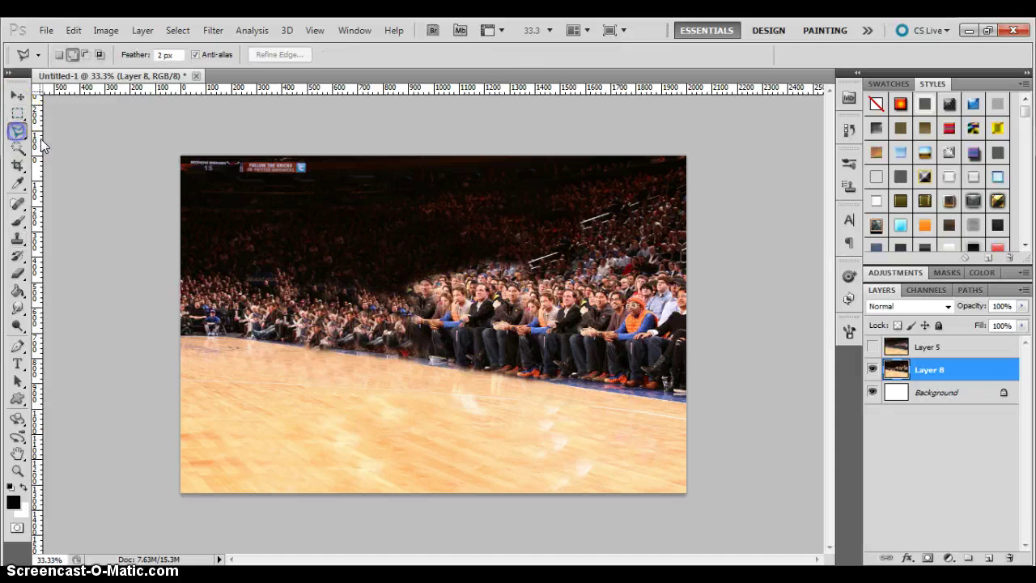
click(177, 332)
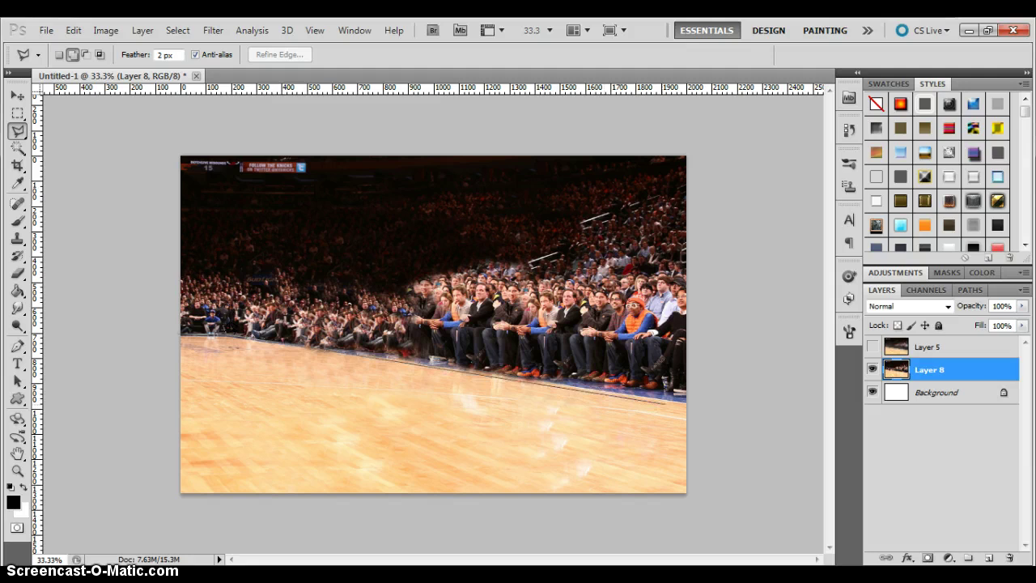
click(689, 401)
click(693, 142)
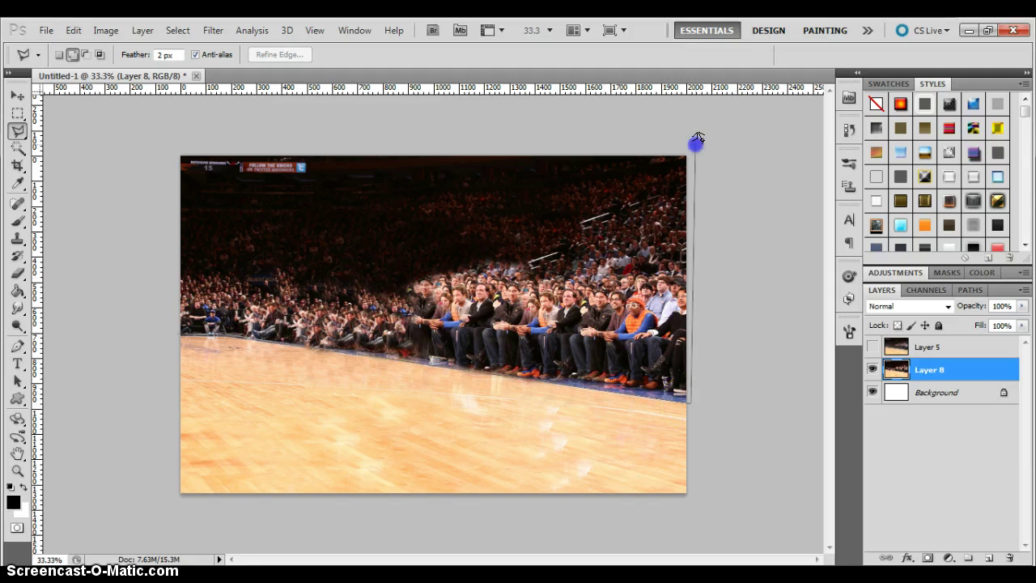
click(161, 150)
click(178, 334)
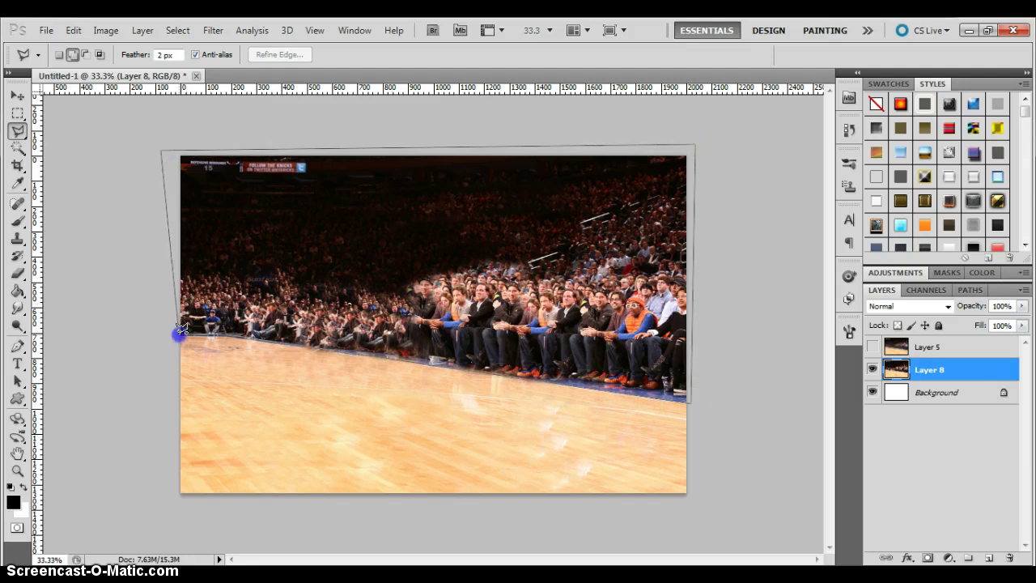
right_click(391, 260)
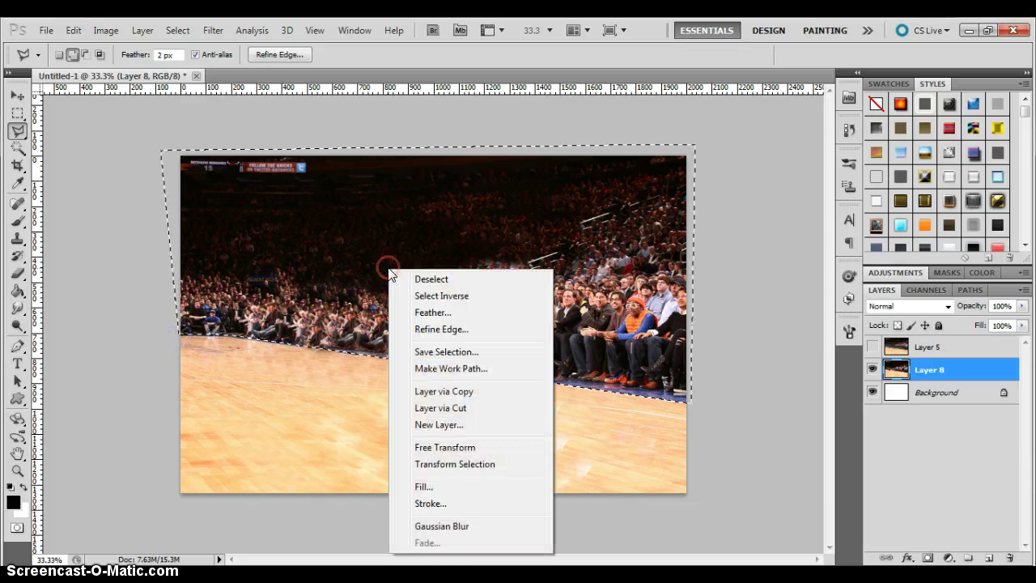
click(441, 391)
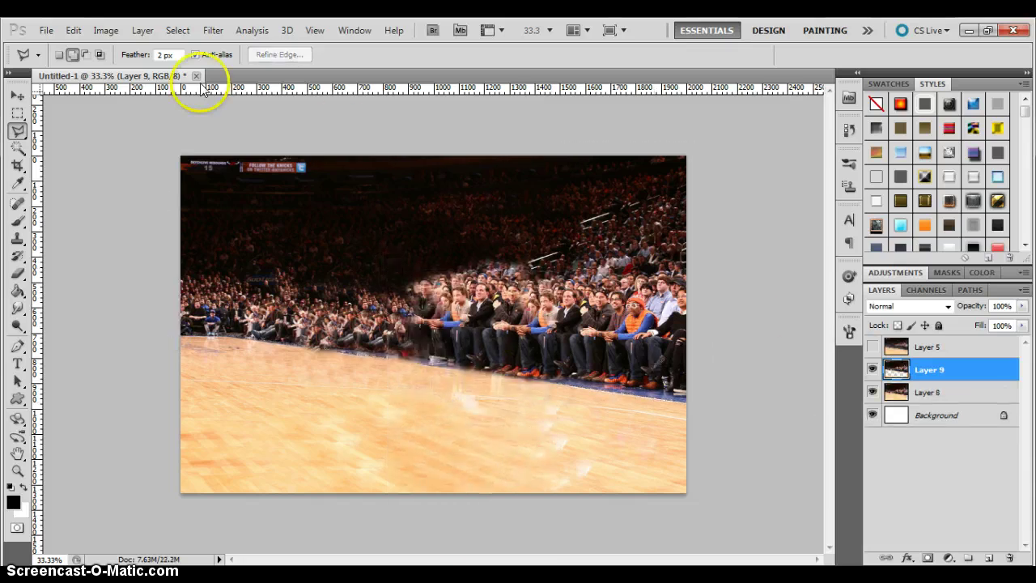
Apply a Gaussian Blur with a 9.8-pixel radius to the copied crowd layer
click(215, 30)
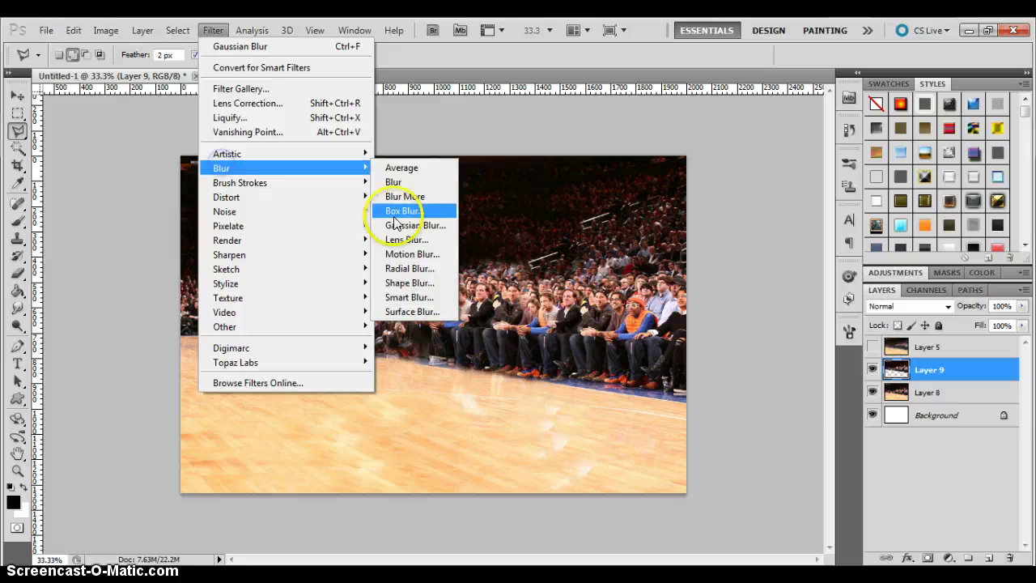
click(398, 231)
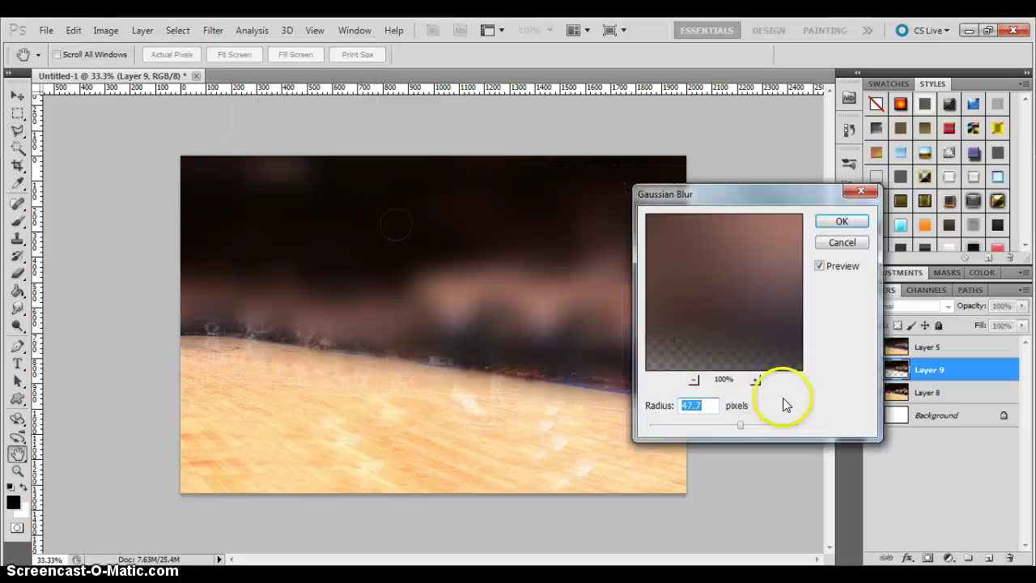
drag(721, 428, 701, 429)
click(397, 327)
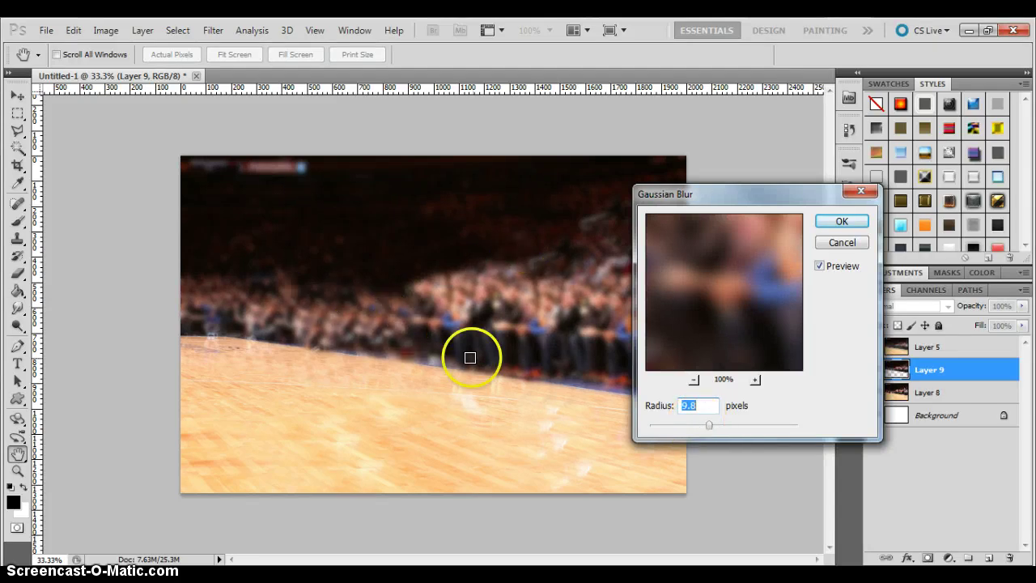
key(Return)
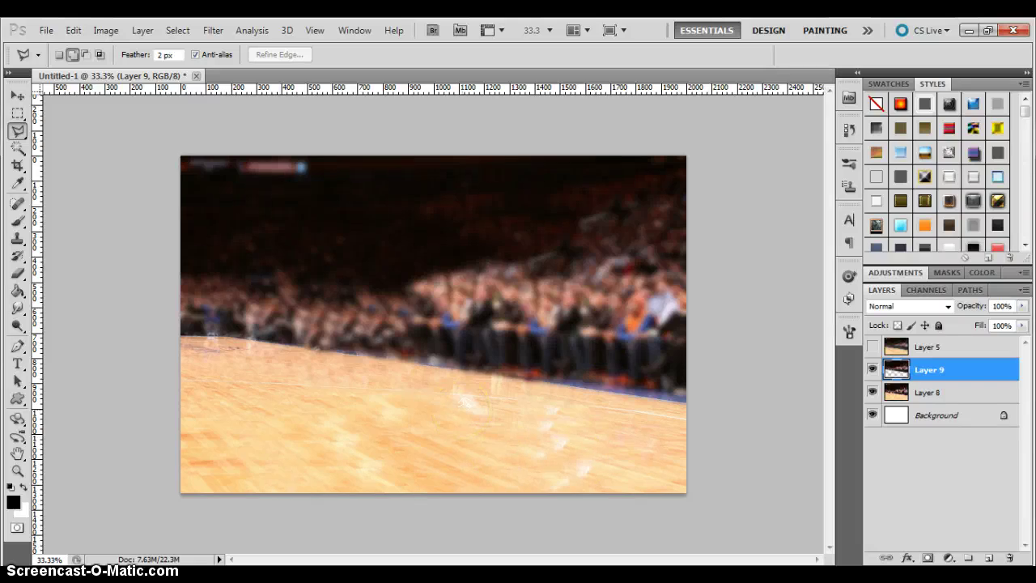
Add a new layer above the blurred crowd and set up the Brush with a 2500 px speckle tip resized to 411 px
click(989, 558)
click(13, 226)
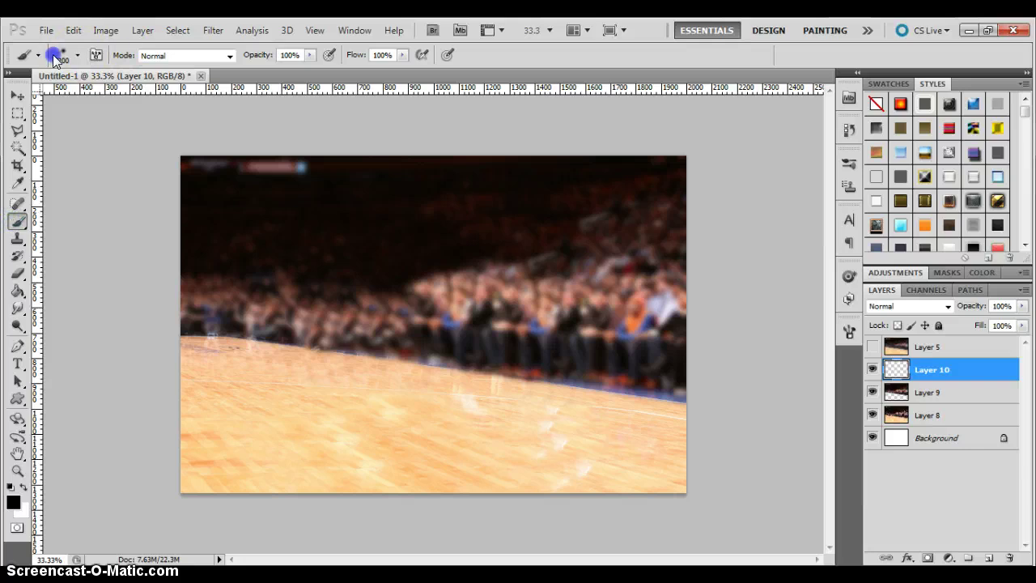
click(78, 55)
drag(174, 170, 170, 241)
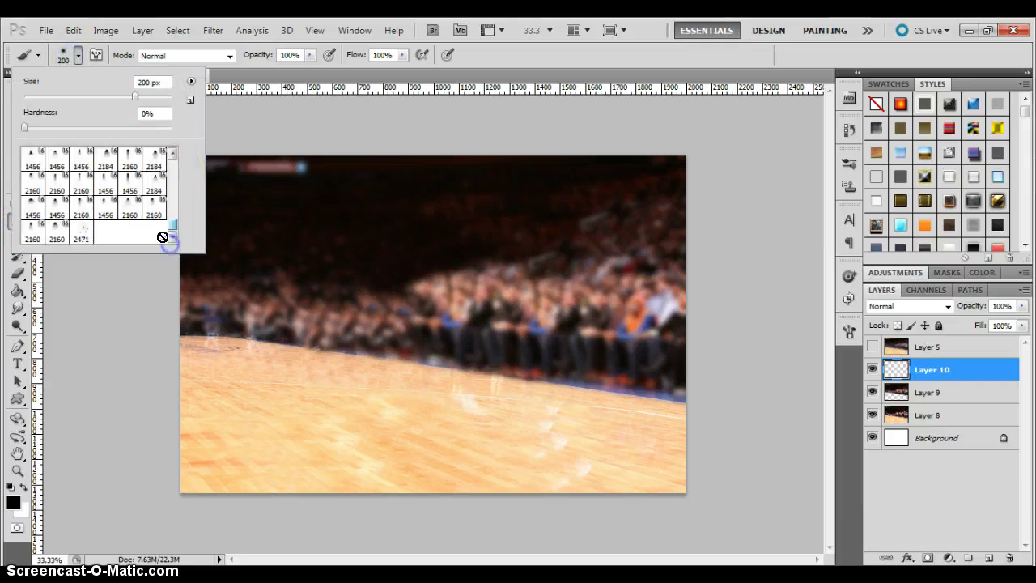
scroll(103, 237, up, 5)
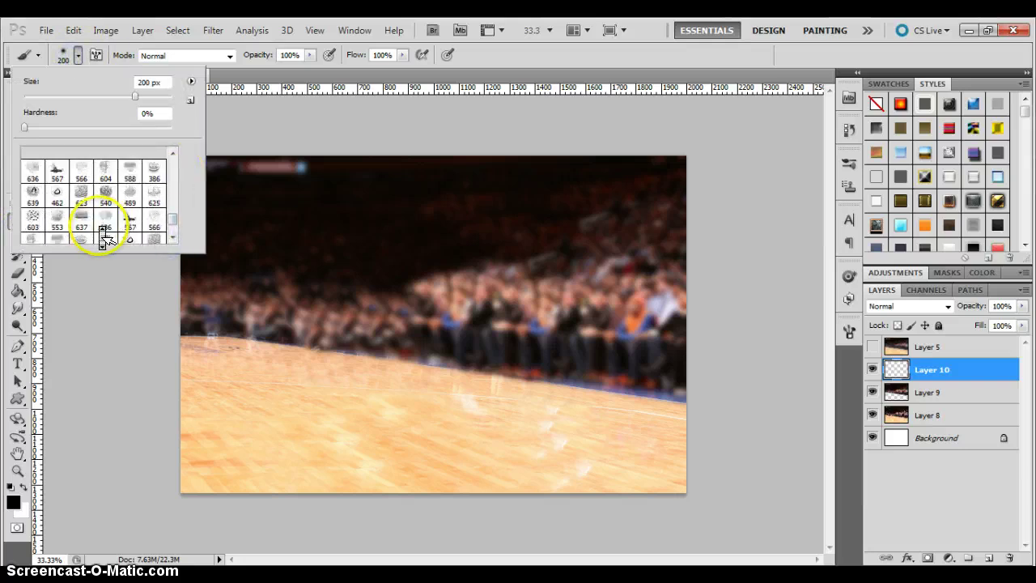
scroll(103, 237, up, 6)
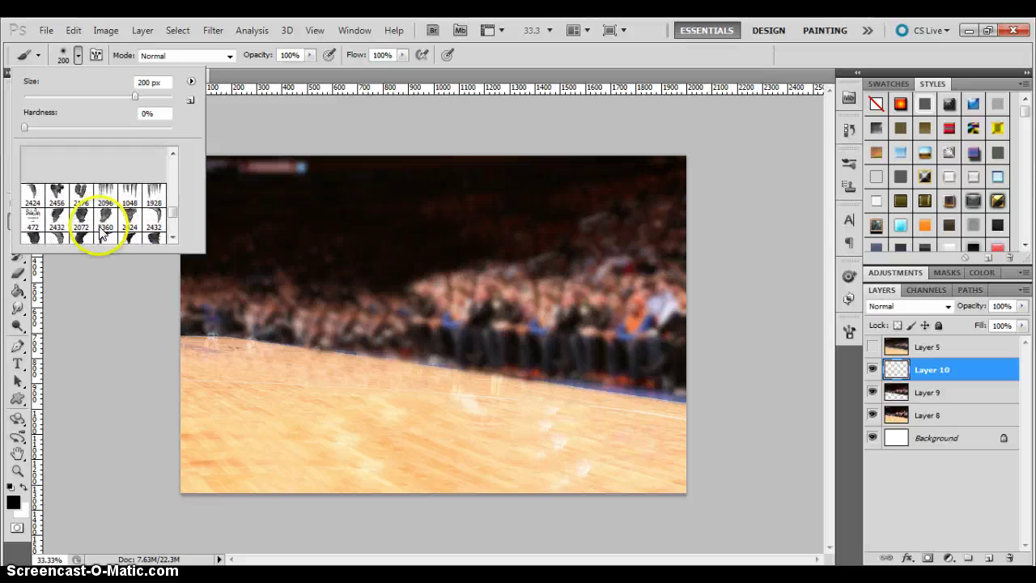
scroll(106, 237, up, 6)
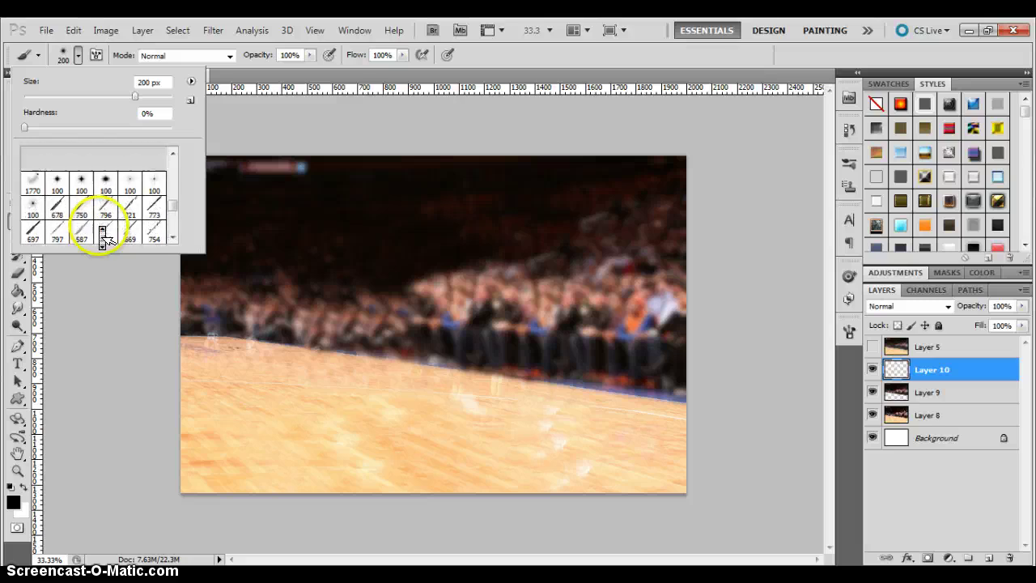
scroll(103, 231, up, 5)
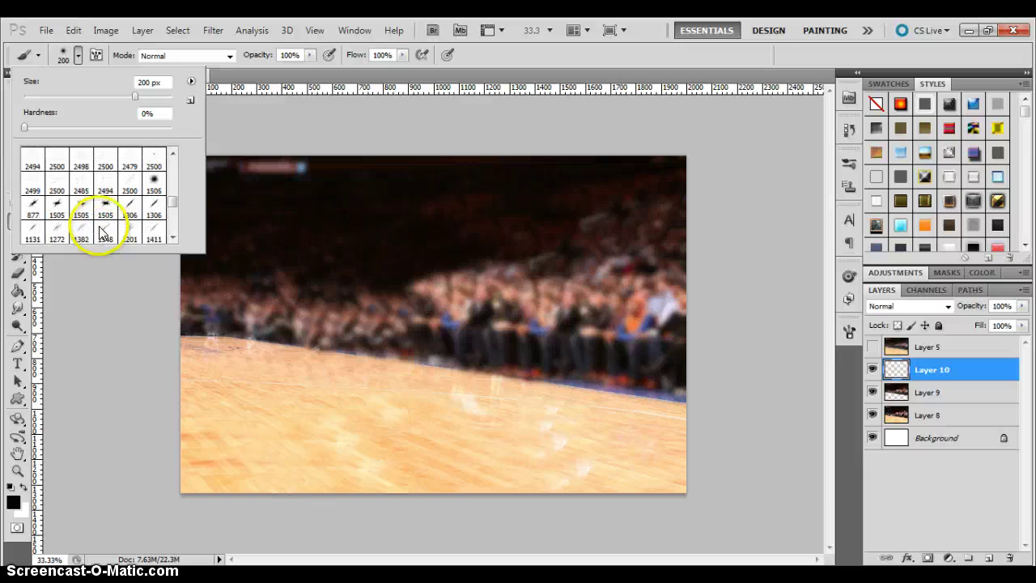
click(83, 217)
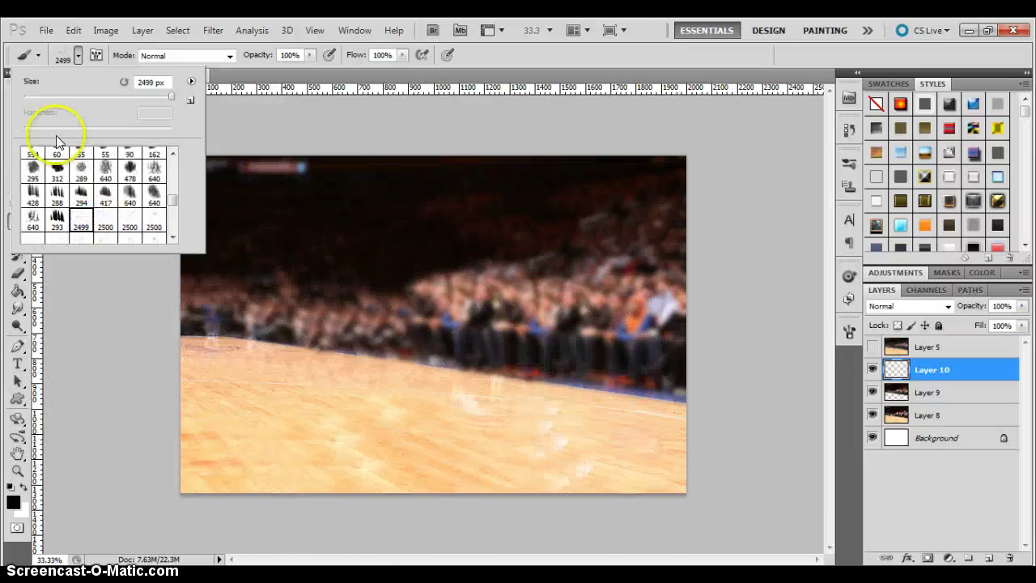
click(105, 219)
click(157, 98)
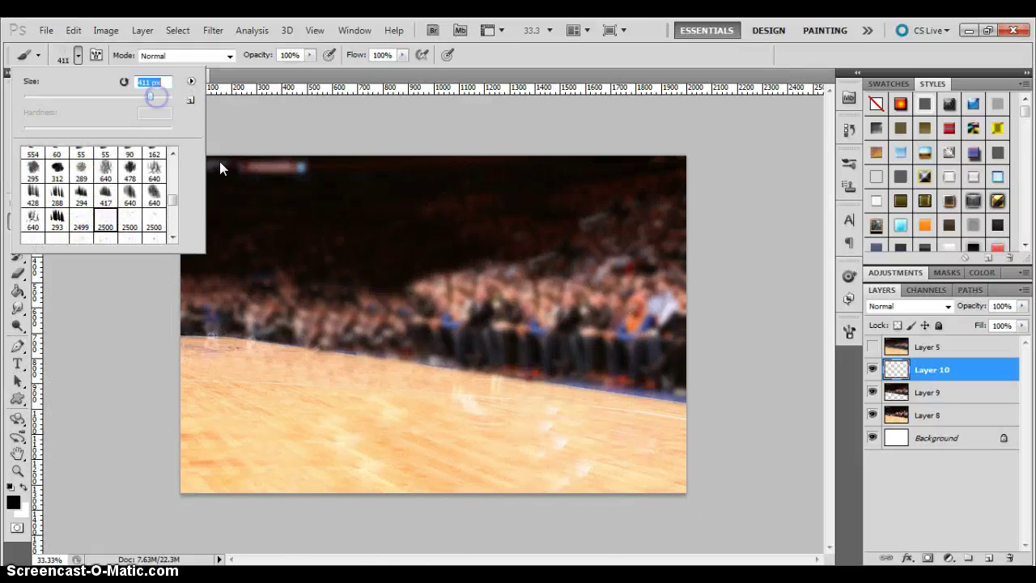
Paint black speckles along the boundary between crowd and court, and soften them with a Gaussian Blur
mouse_move(327, 354)
mouse_down()
mouse_move(214, 333)
mouse_move(694, 411)
mouse_move(559, 380)
mouse_move(641, 386)
mouse_move(331, 343)
mouse_move(624, 371)
mouse_up()
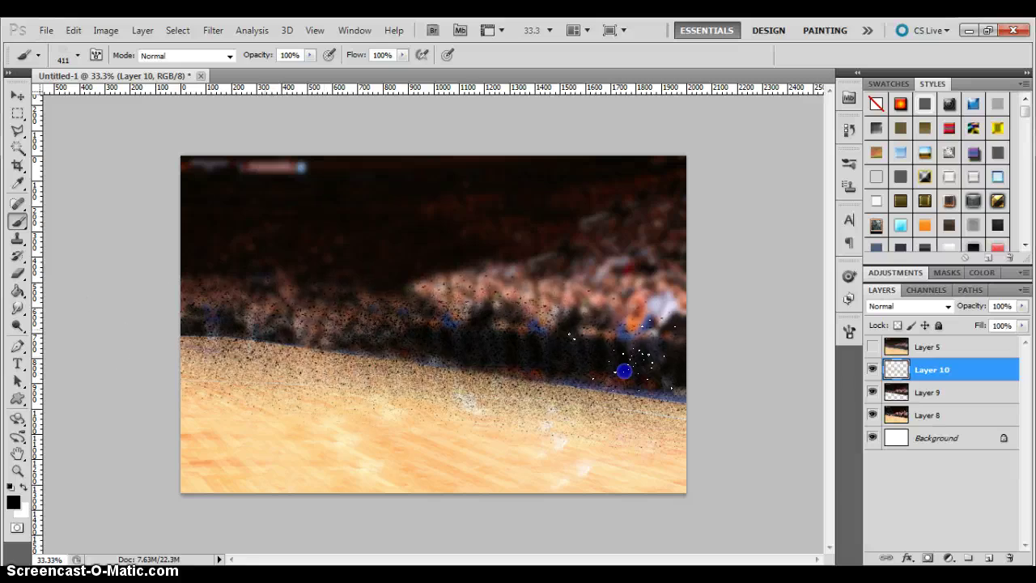
drag(300, 348, 169, 343)
click(213, 30)
mouse_move(275, 170)
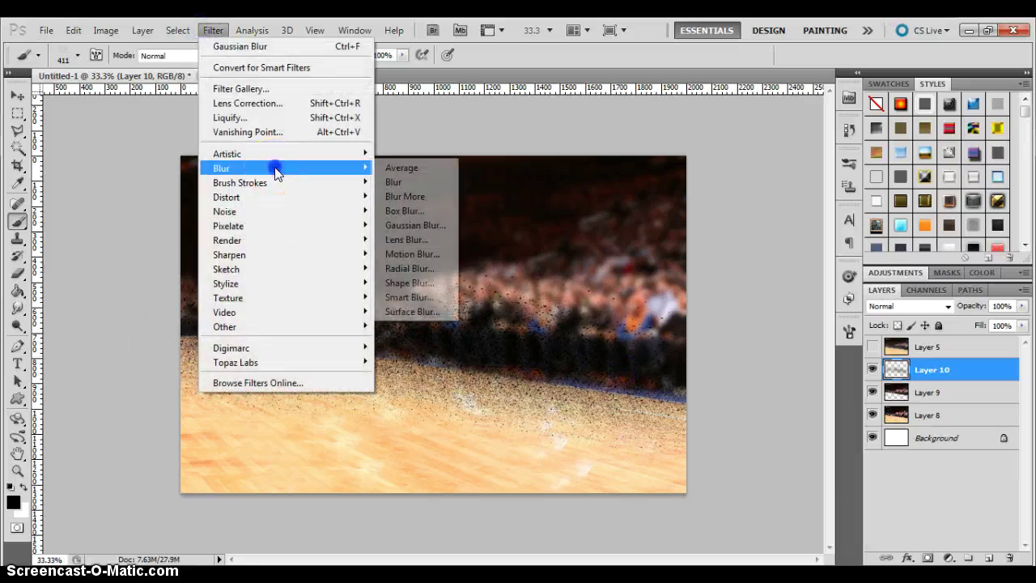
click(404, 225)
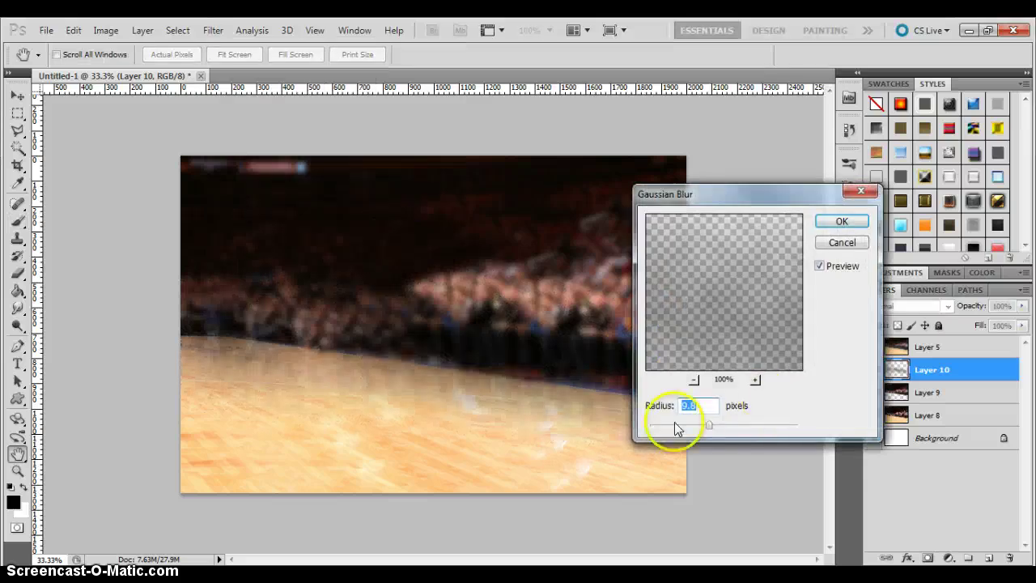
drag(709, 425, 712, 425)
key(Return)
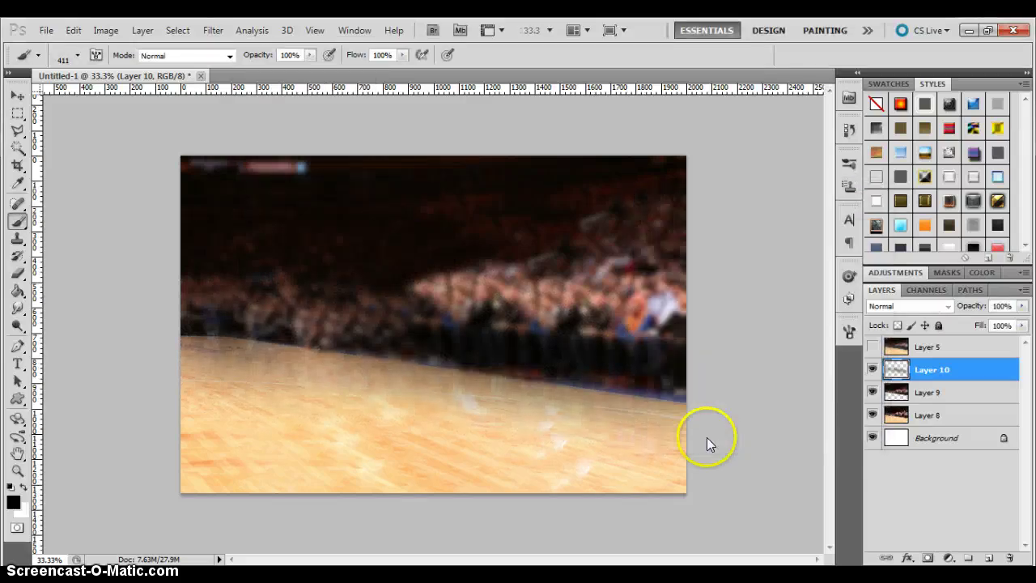
Paint white speckles over the crowd along the court edge and soften them with a stronger Gaussian Blur
click(22, 487)
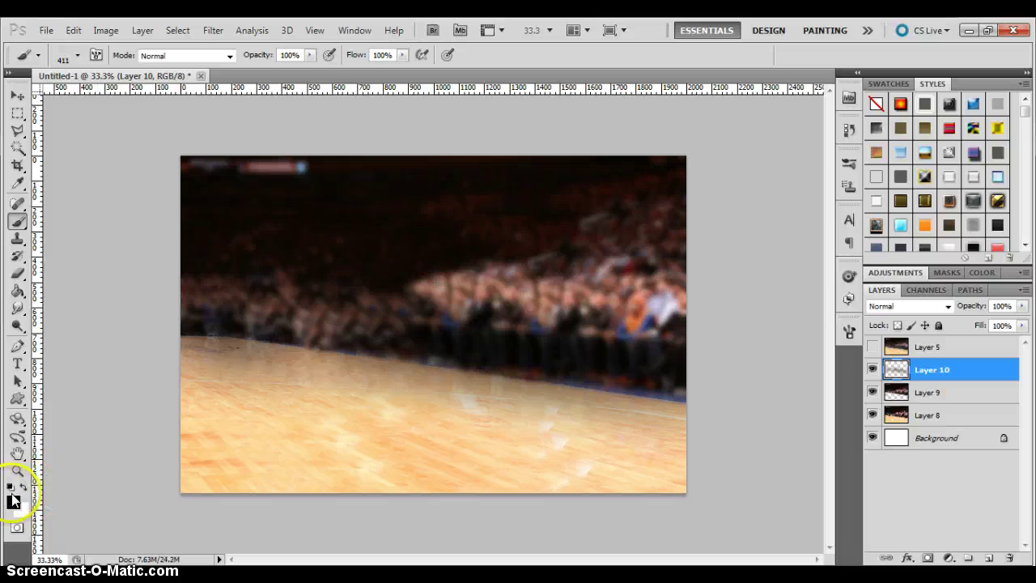
mouse_move(211, 339)
mouse_down()
mouse_move(324, 330)
mouse_move(586, 356)
mouse_up()
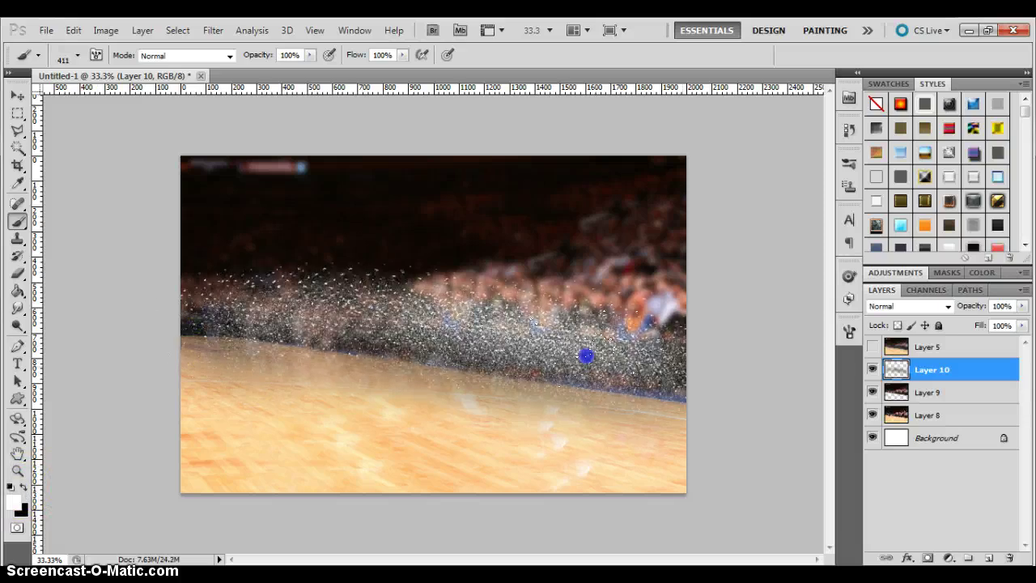
click(213, 30)
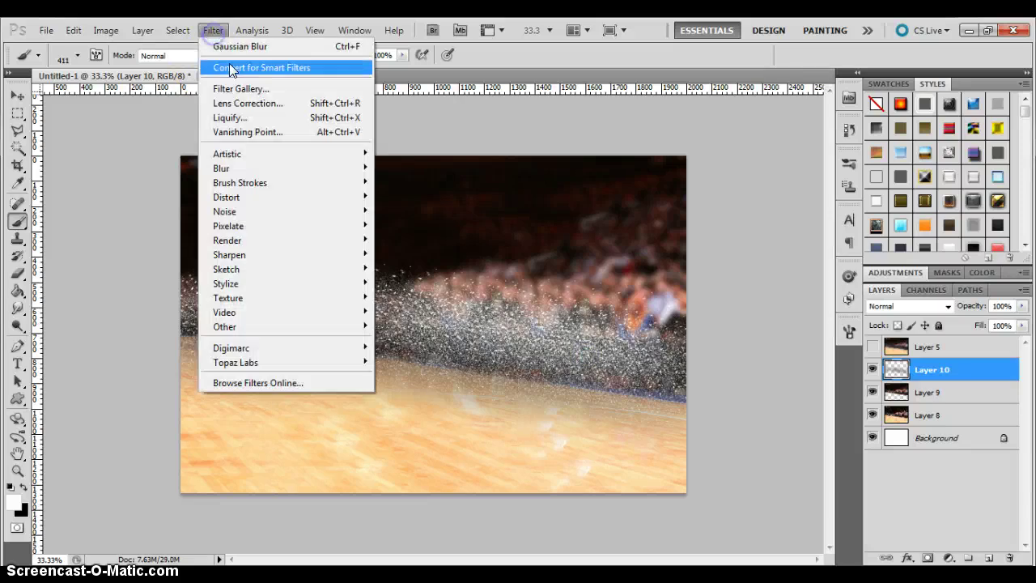
mouse_move(223, 175)
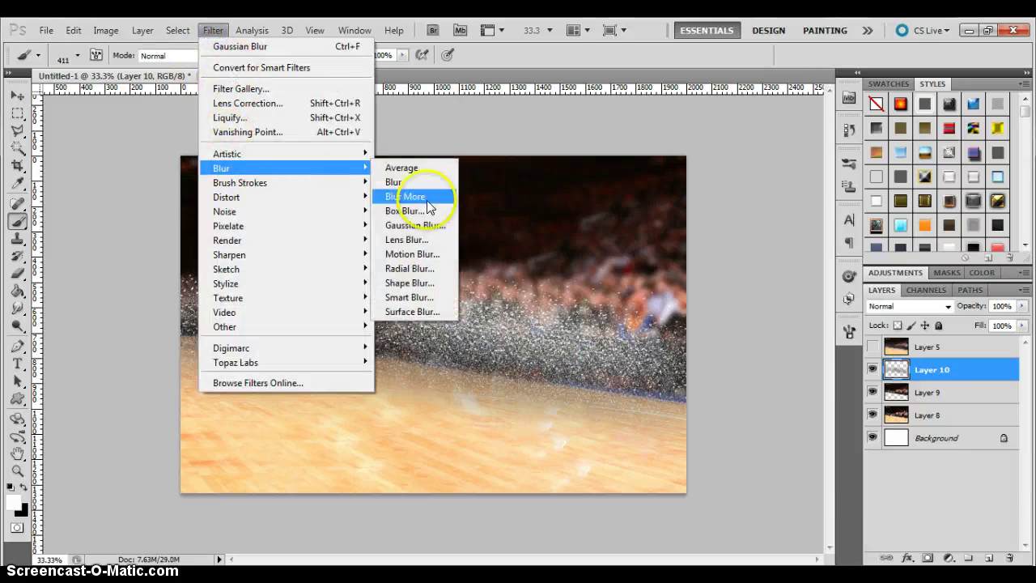
click(408, 225)
click(464, 297)
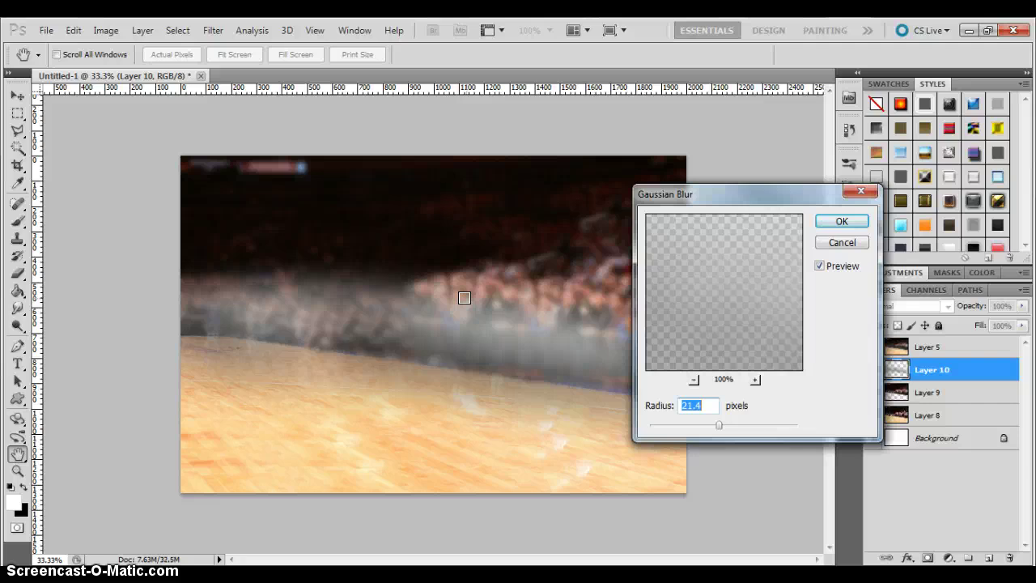
click(725, 422)
drag(746, 424, 773, 421)
key(Return)
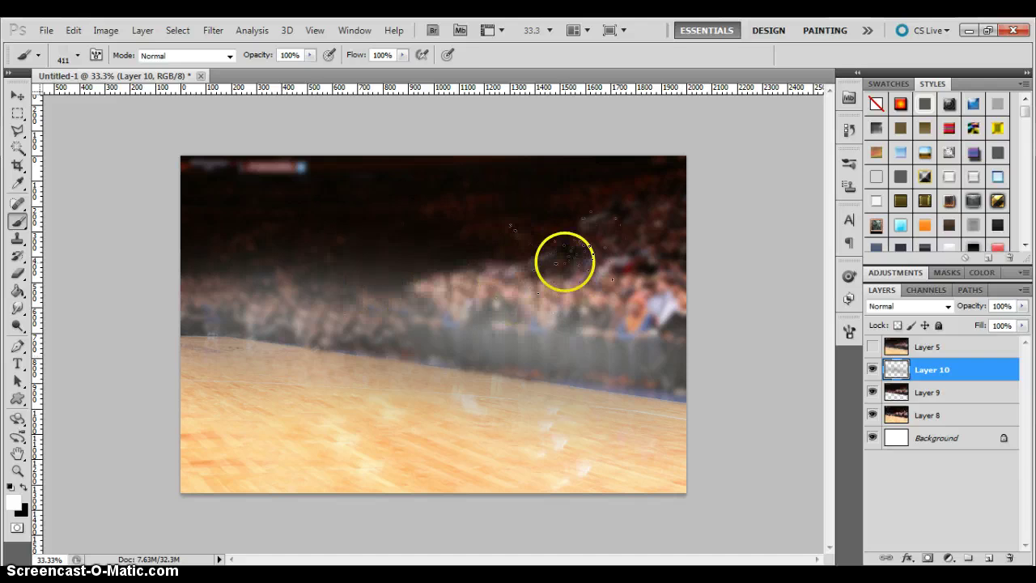
Toggle the visibility of Layer 5 repeatedly to compare it with the blurred crowd and speckle version, ending with Layer 5 shown
click(873, 349)
click(872, 349)
click(872, 348)
click(870, 349)
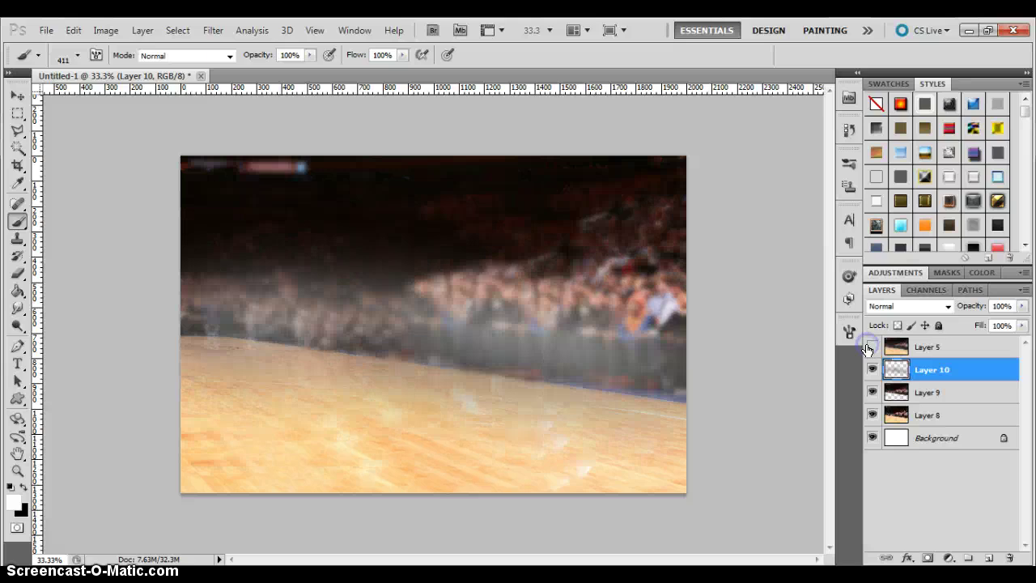
click(870, 347)
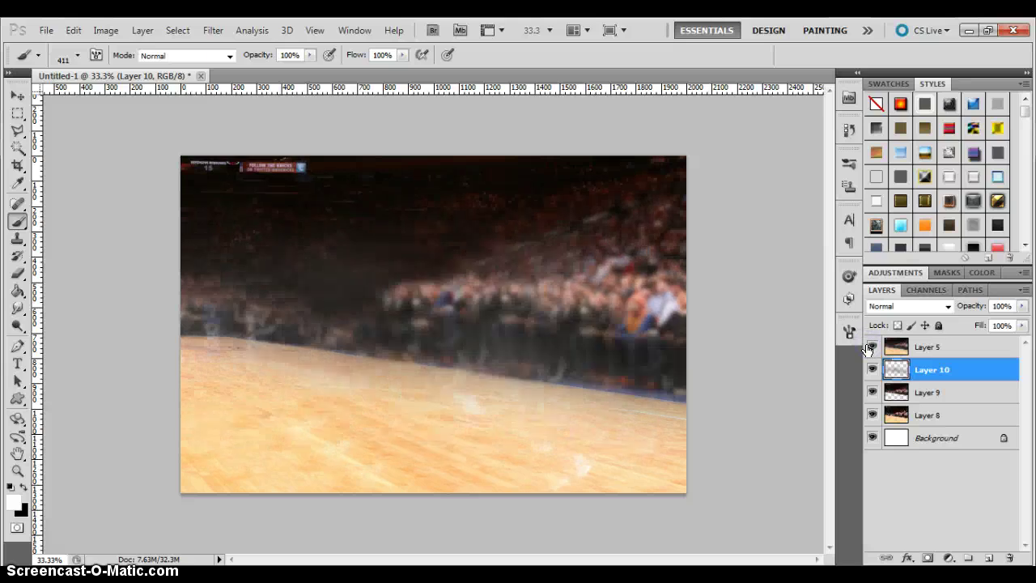
click(872, 347)
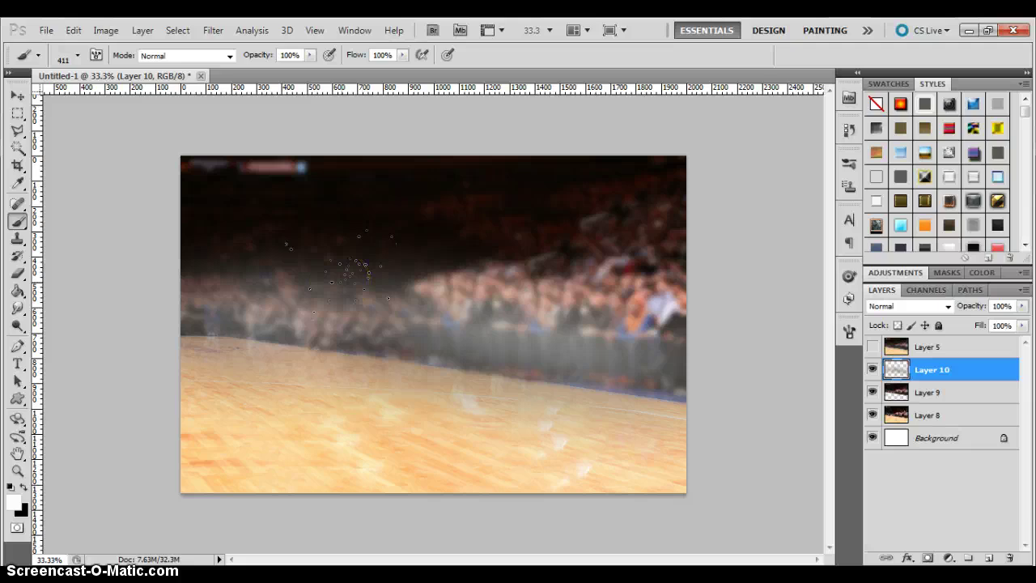
click(421, 280)
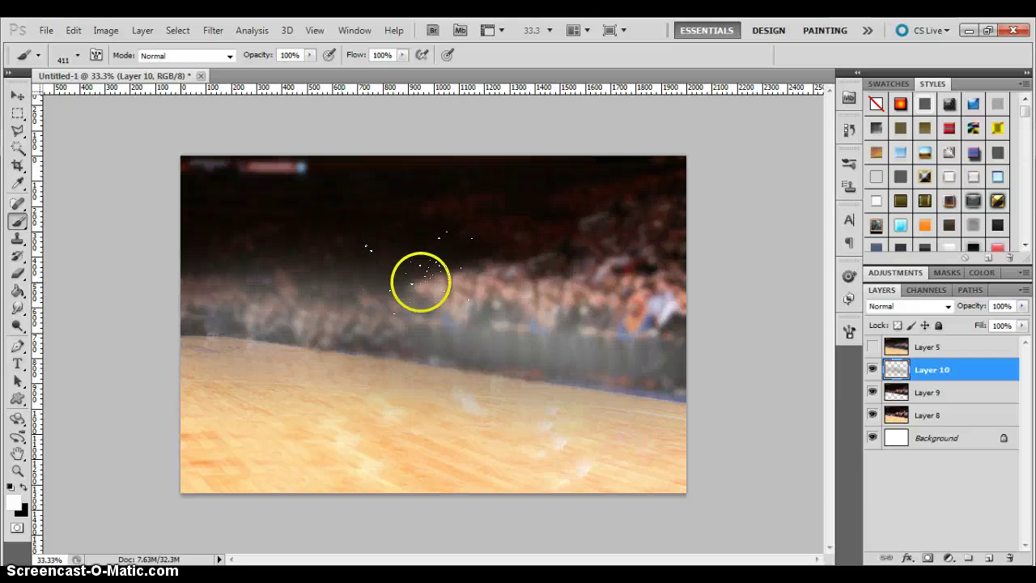
click(873, 346)
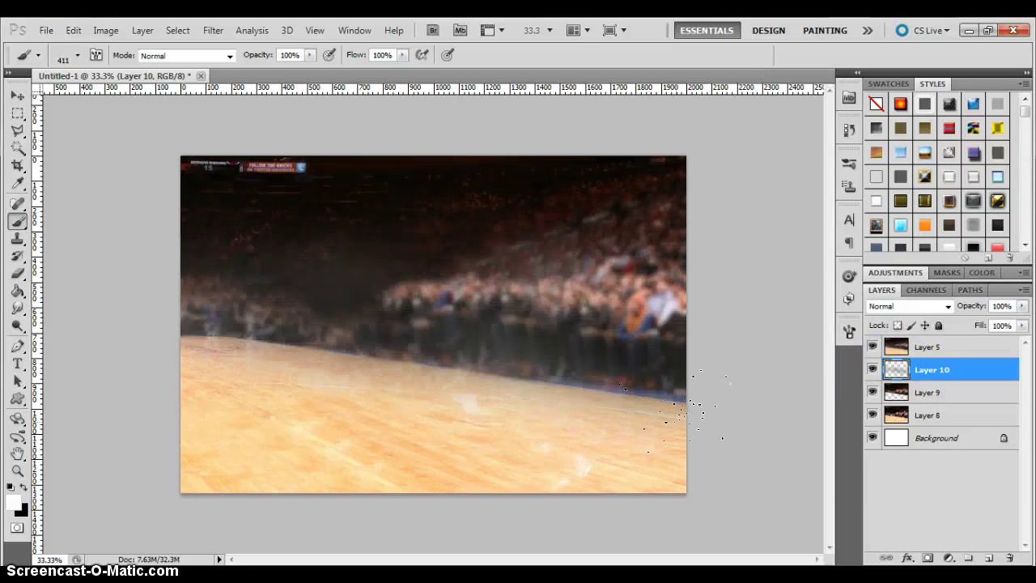
click(870, 350)
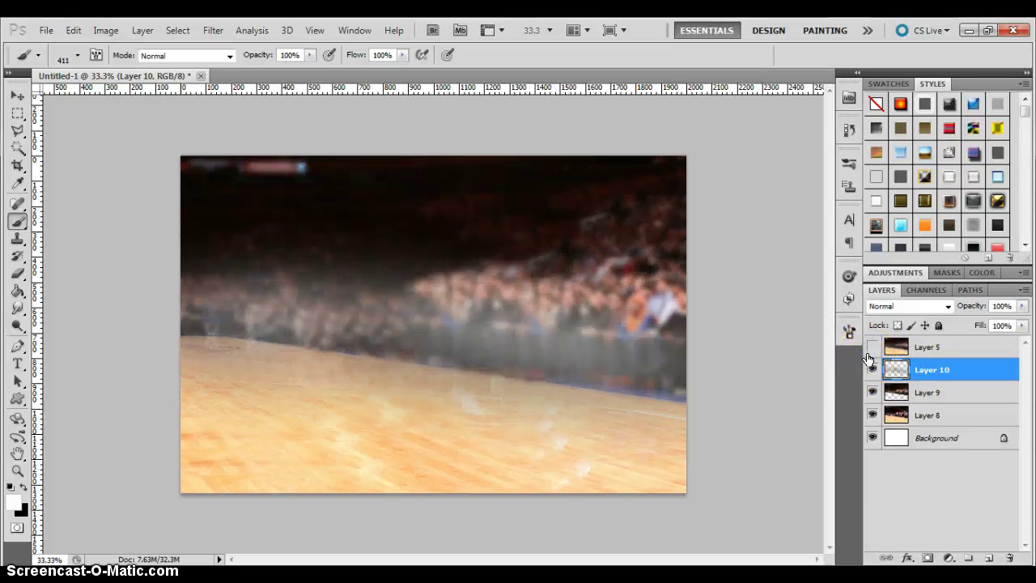
click(870, 349)
click(712, 470)
click(871, 348)
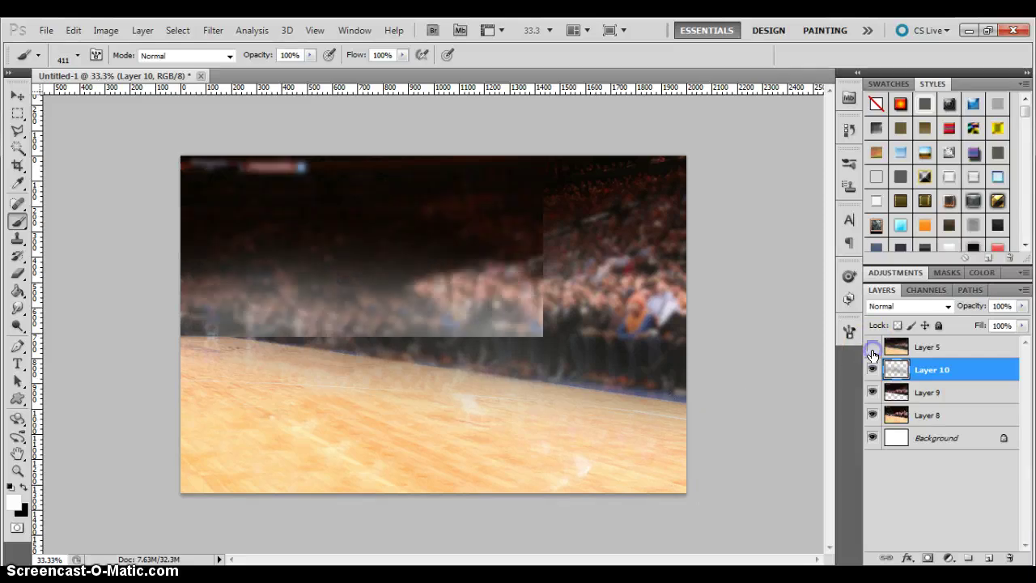
click(871, 348)
click(743, 413)
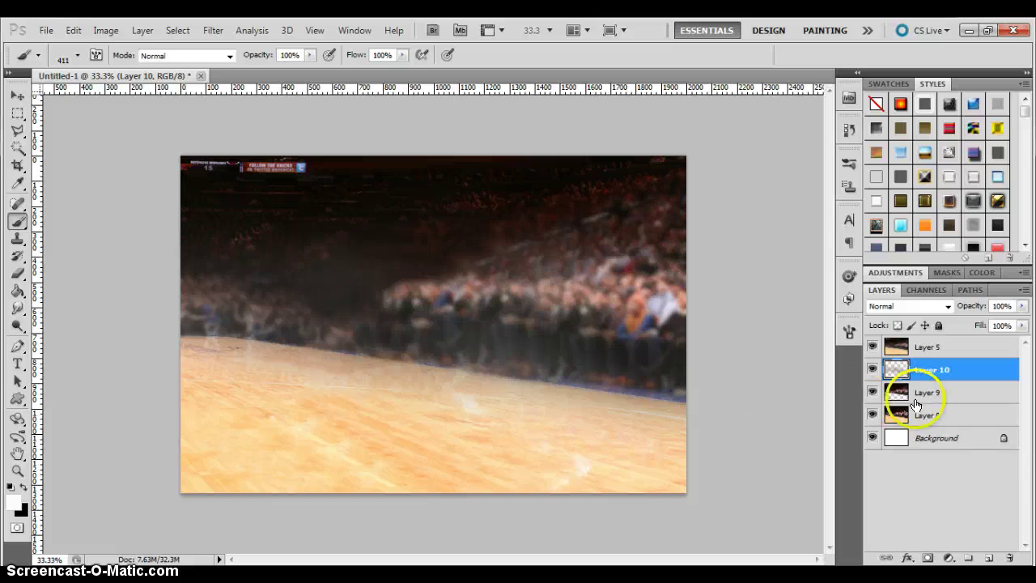
click(872, 348)
click(872, 348)
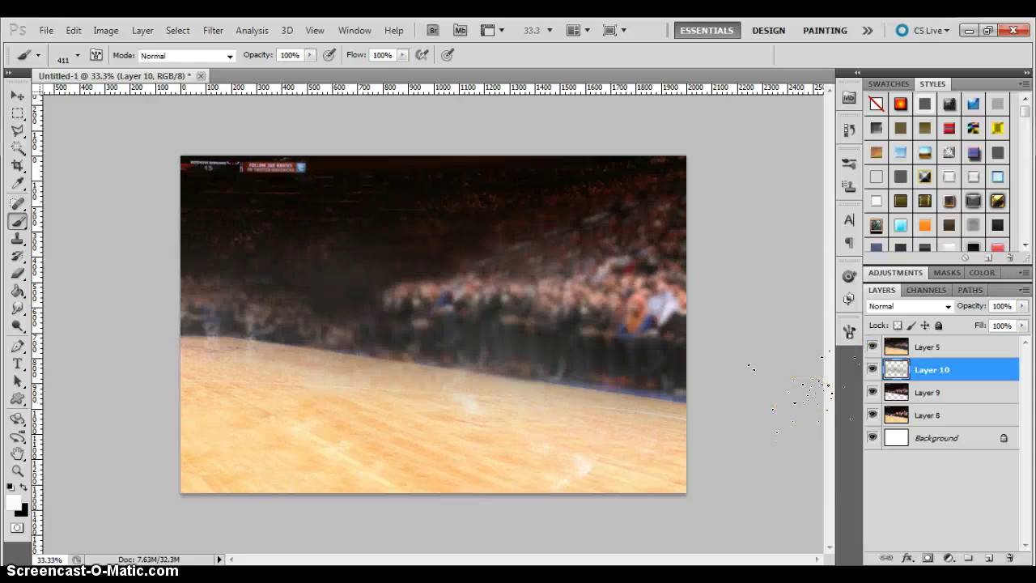